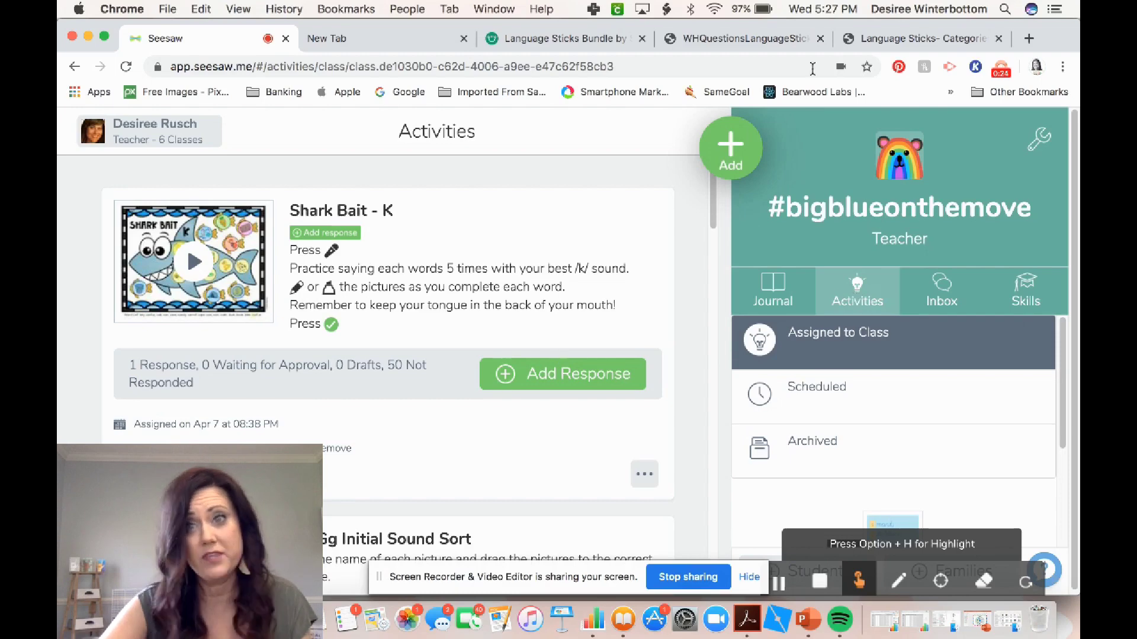
Step: Look over the Language Sticks Bundle product page on Teachers Pay Teachers
click(553, 38)
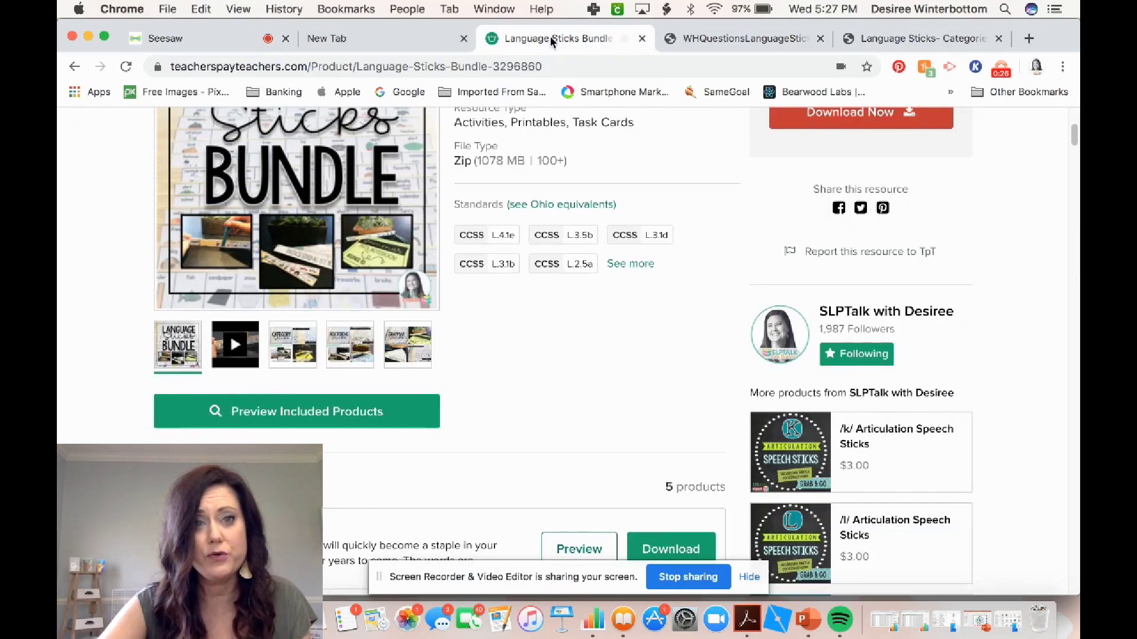
scroll(696, 227, up, 5)
scroll(696, 227, down, 2)
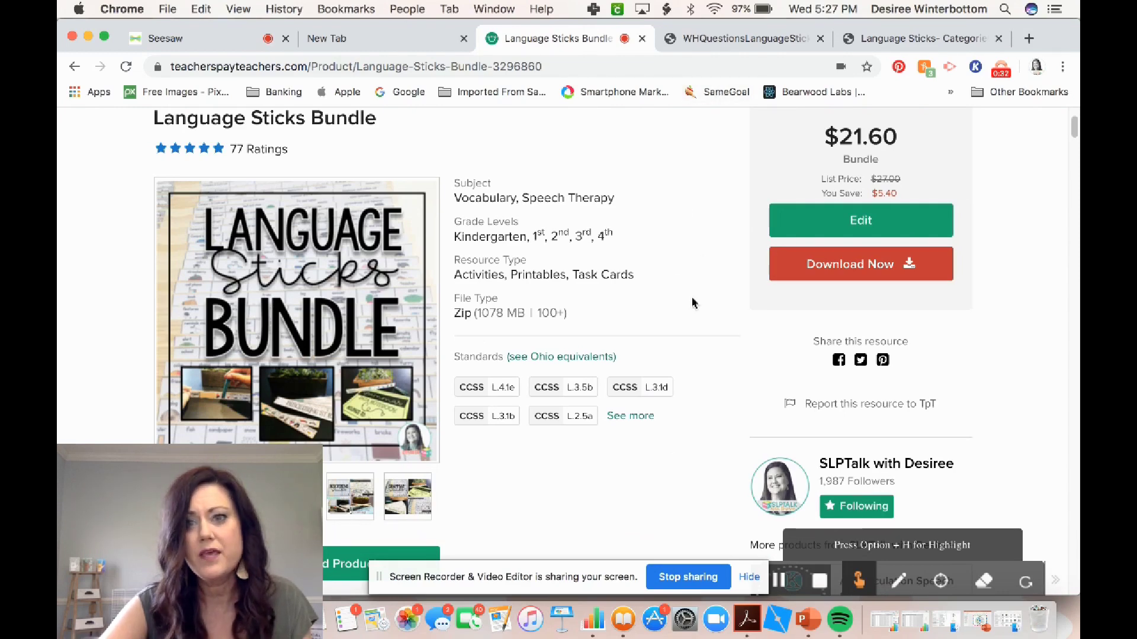
Step: Open the CategorySticks PDF and examine its Level 2 exclusion page and the instructional category pages before it
click(870, 46)
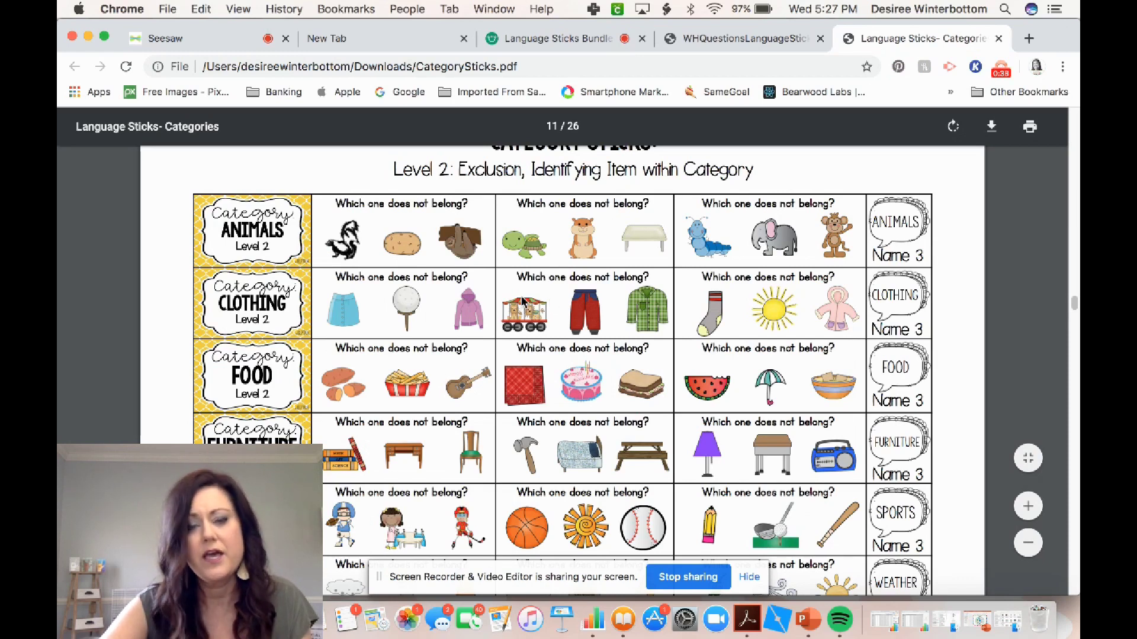
scroll(535, 285, up, 3)
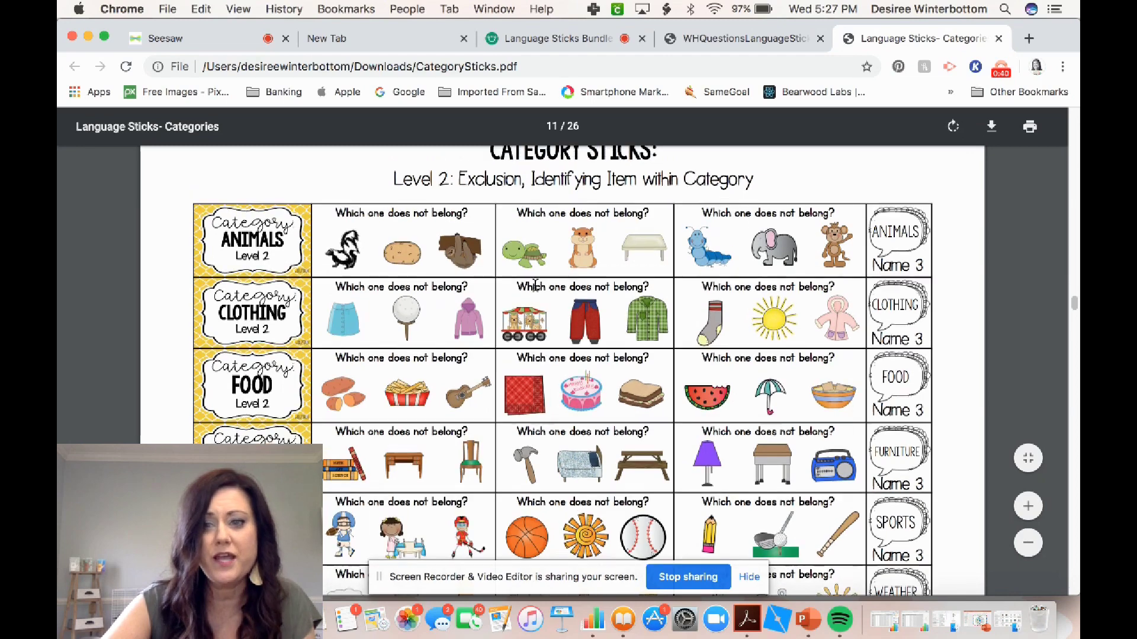
scroll(535, 285, up, 8)
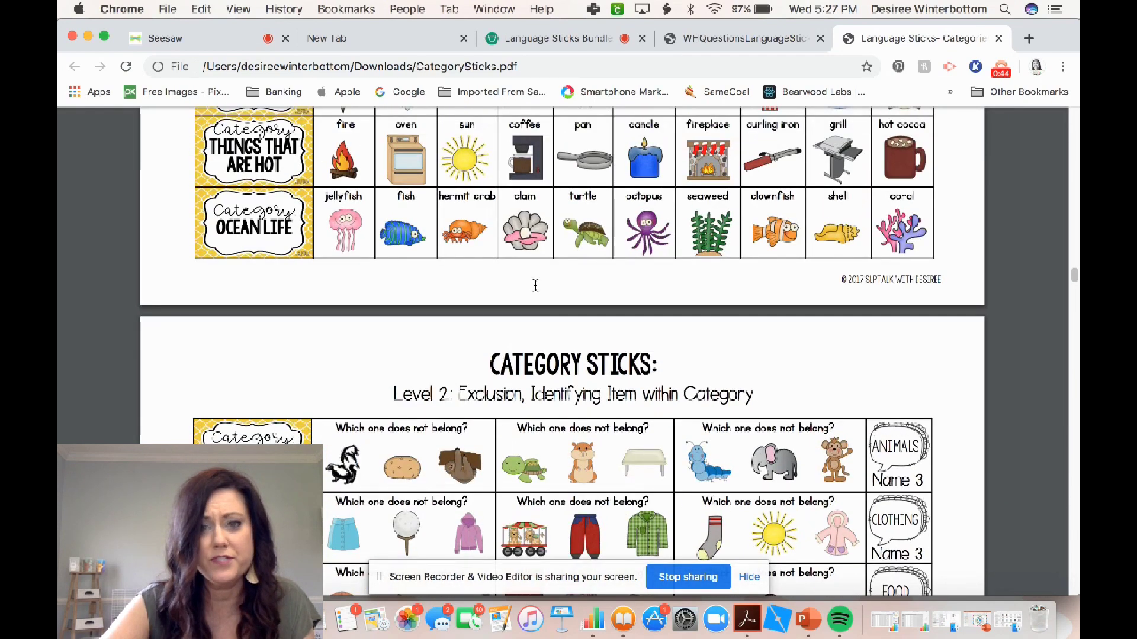
scroll(535, 285, up, 20)
scroll(535, 286, up, 5)
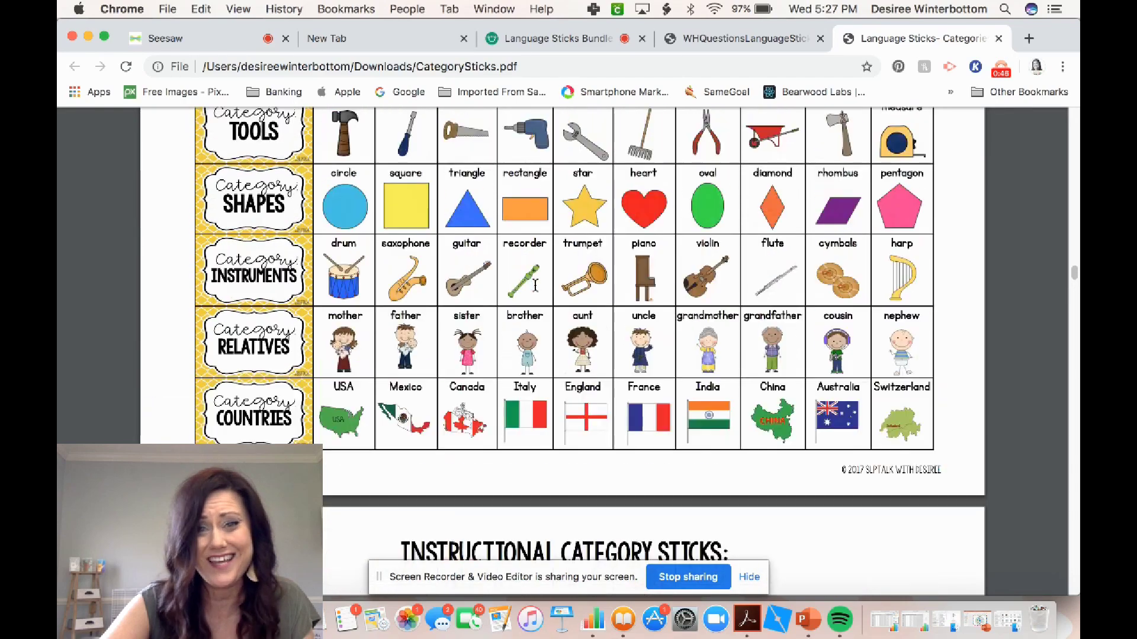
scroll(535, 285, up, 2)
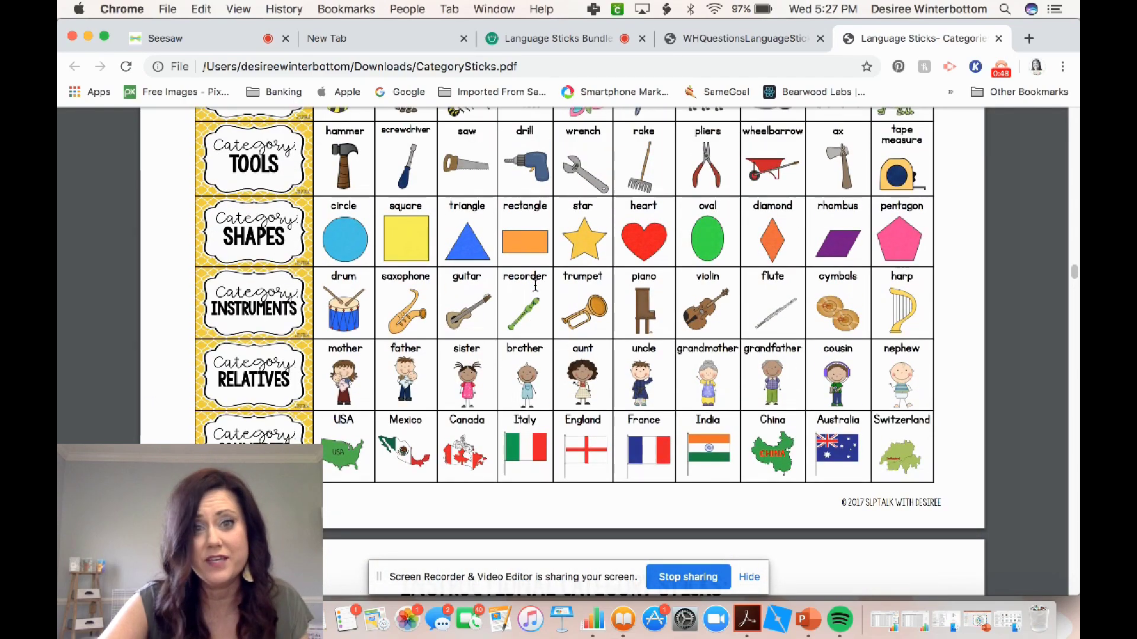
scroll(535, 284, up, 20)
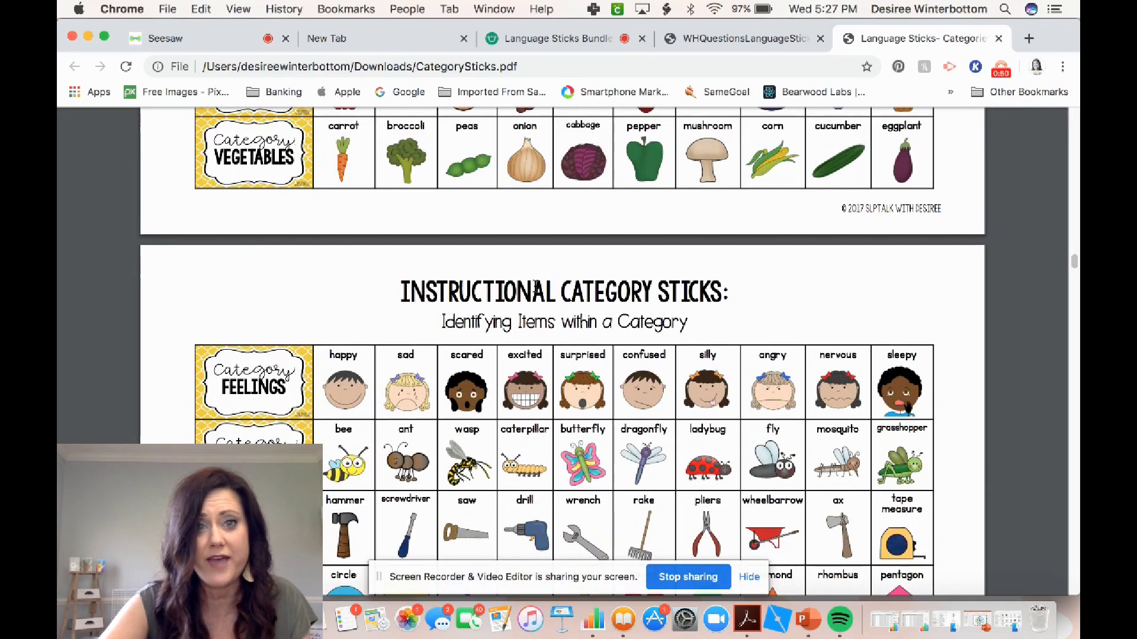
scroll(535, 286, up, 1)
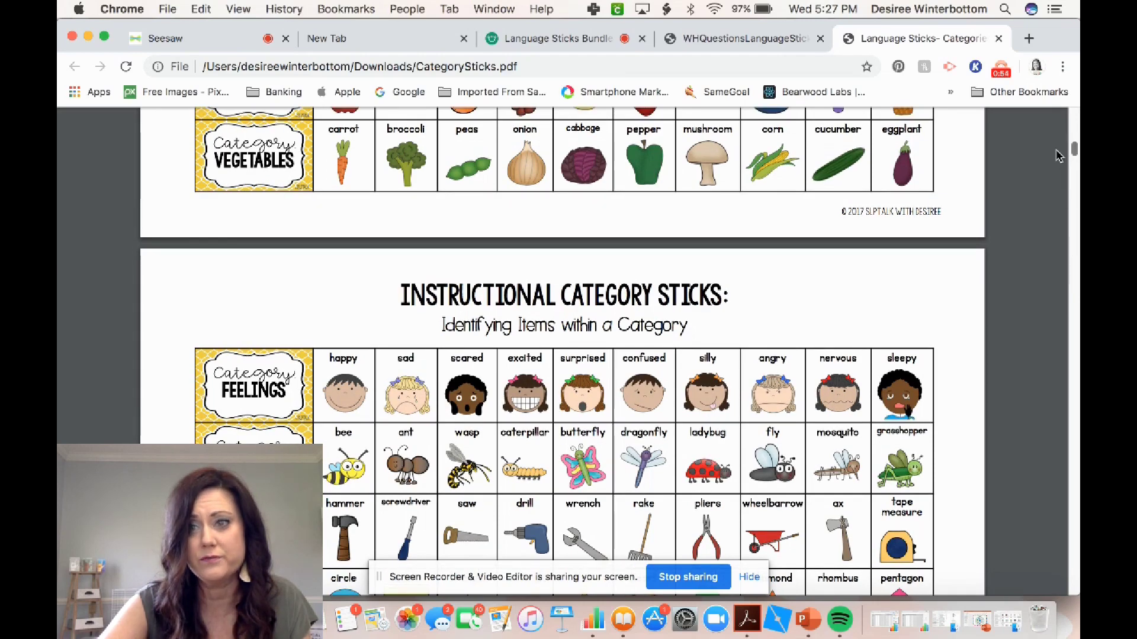
Step: Read the introduction on page 3 and examine the sample photos of the category sticks on page 4
scroll(1059, 155, down, 15)
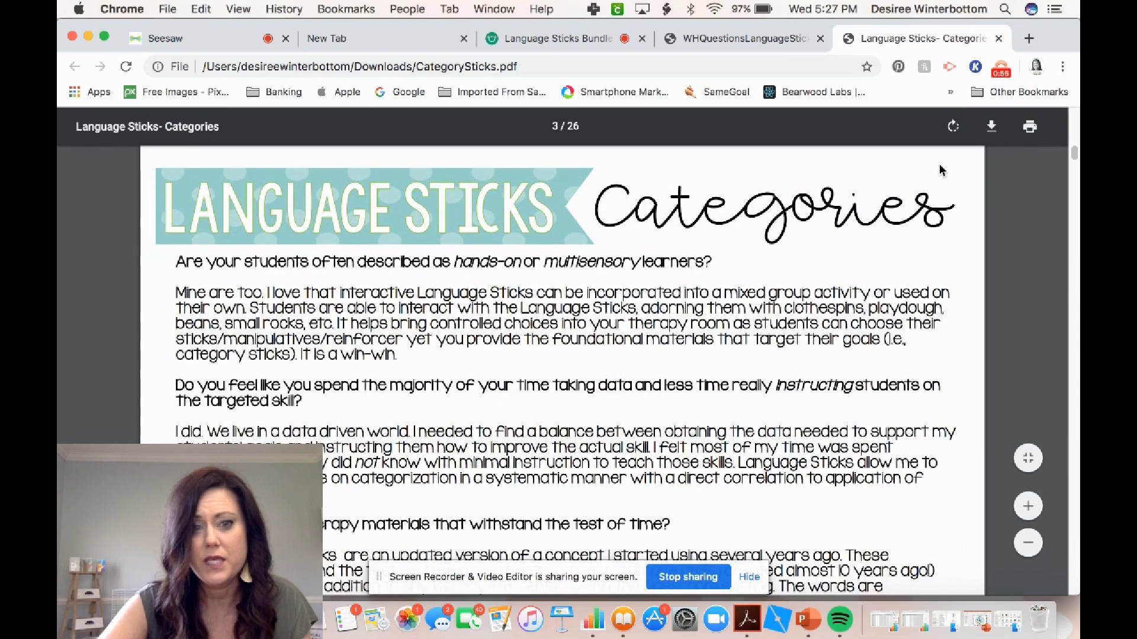
scroll(940, 170, down, 10)
scroll(1027, 176, down, 10)
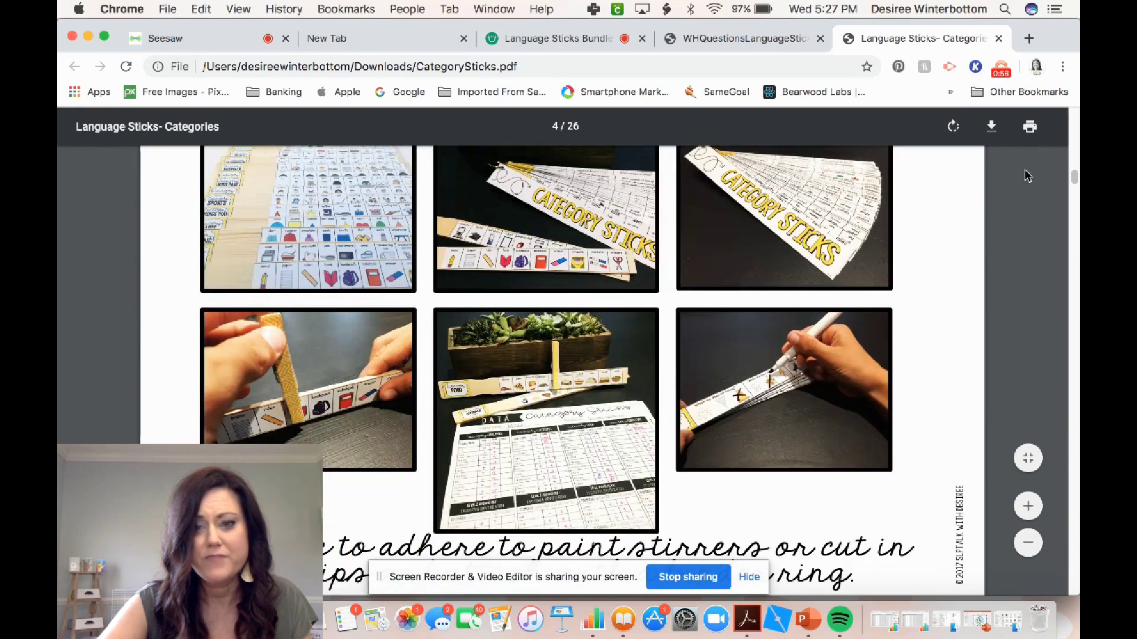
scroll(949, 210, up, 1)
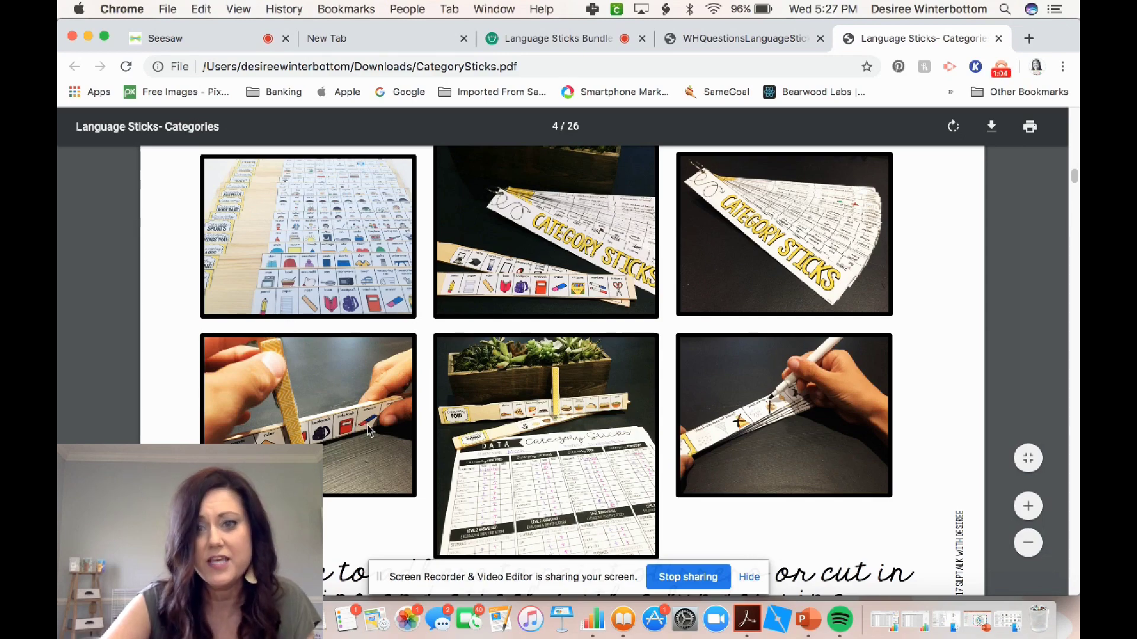
scroll(768, 367, down, 6)
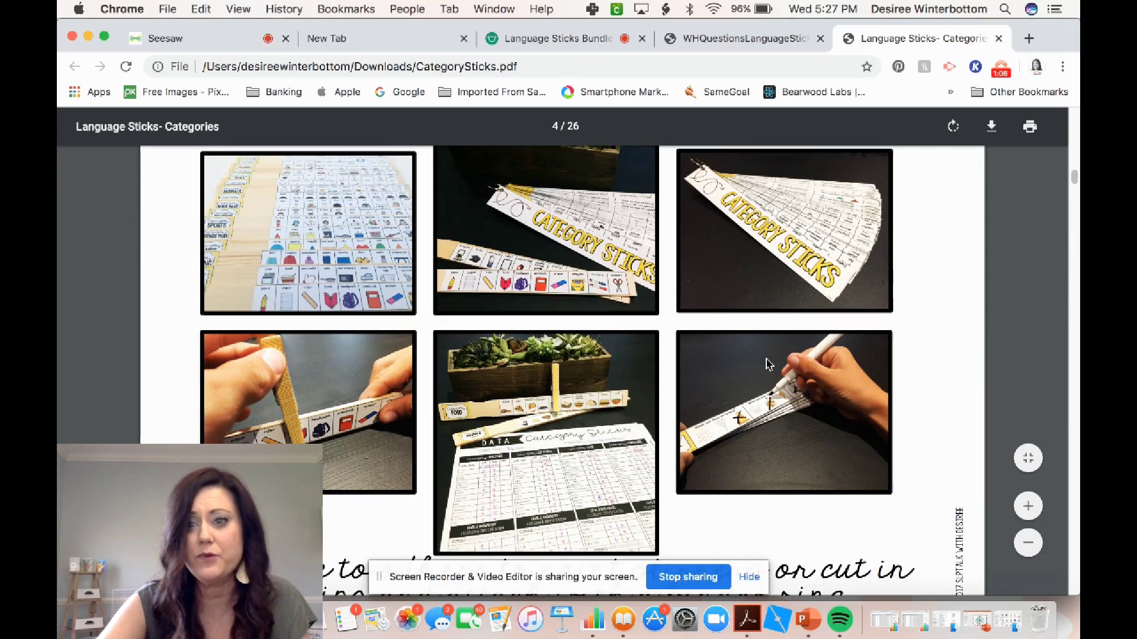
Step: Review the instructional category stick pages through to the Level 2 exclusion page of the PDF
scroll(768, 364, down, 15)
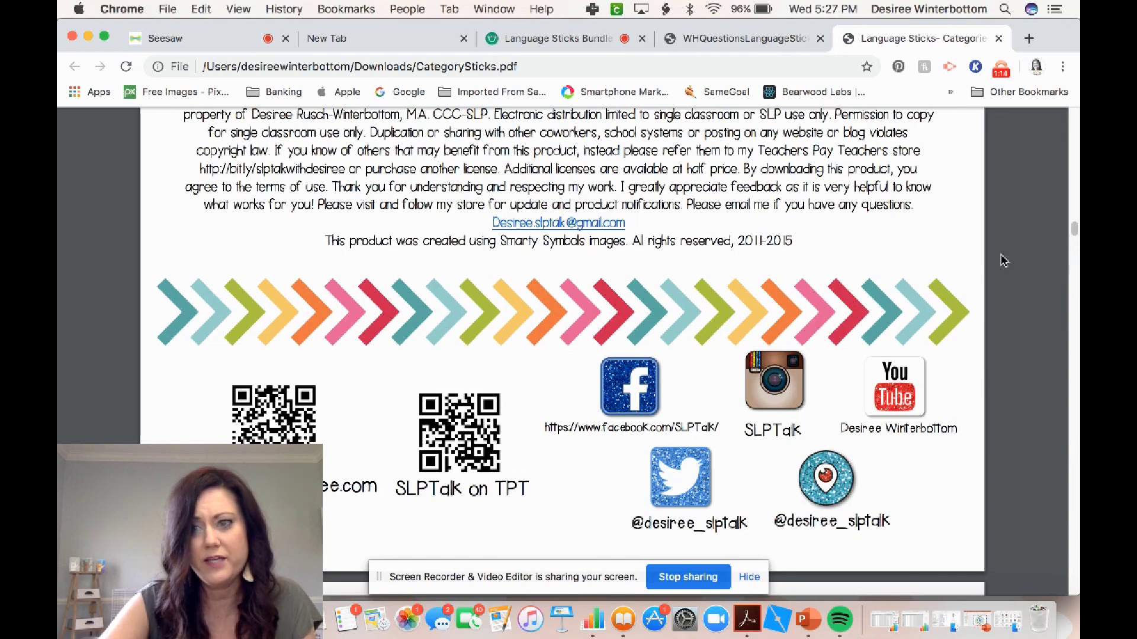
scroll(1063, 240, down, 5)
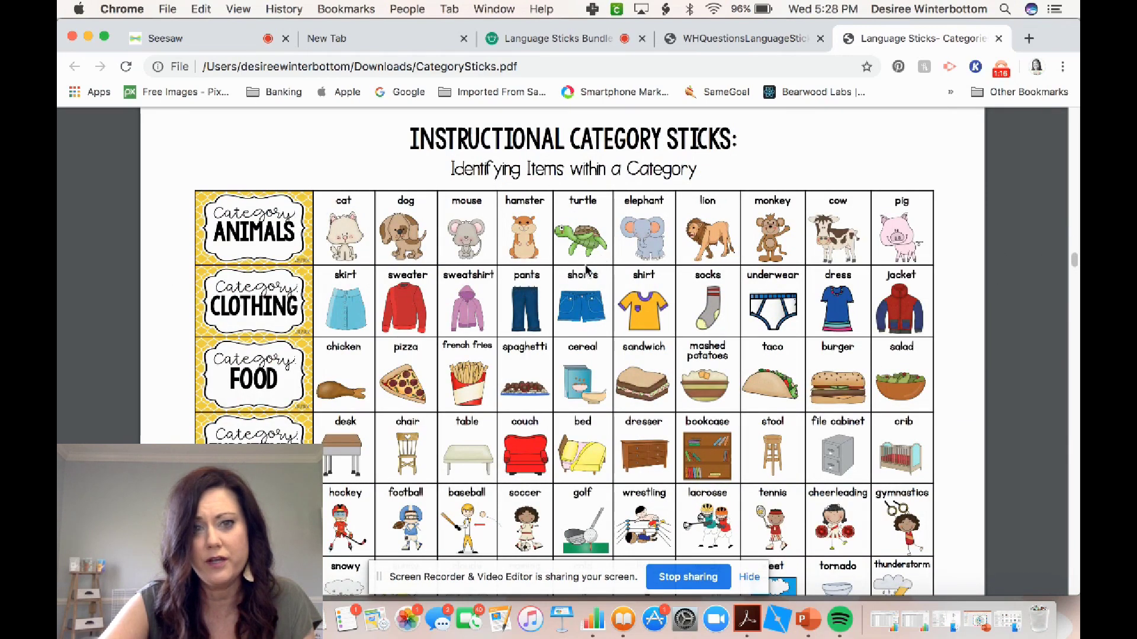
scroll(761, 290, down, 10)
scroll(769, 337, down, 2)
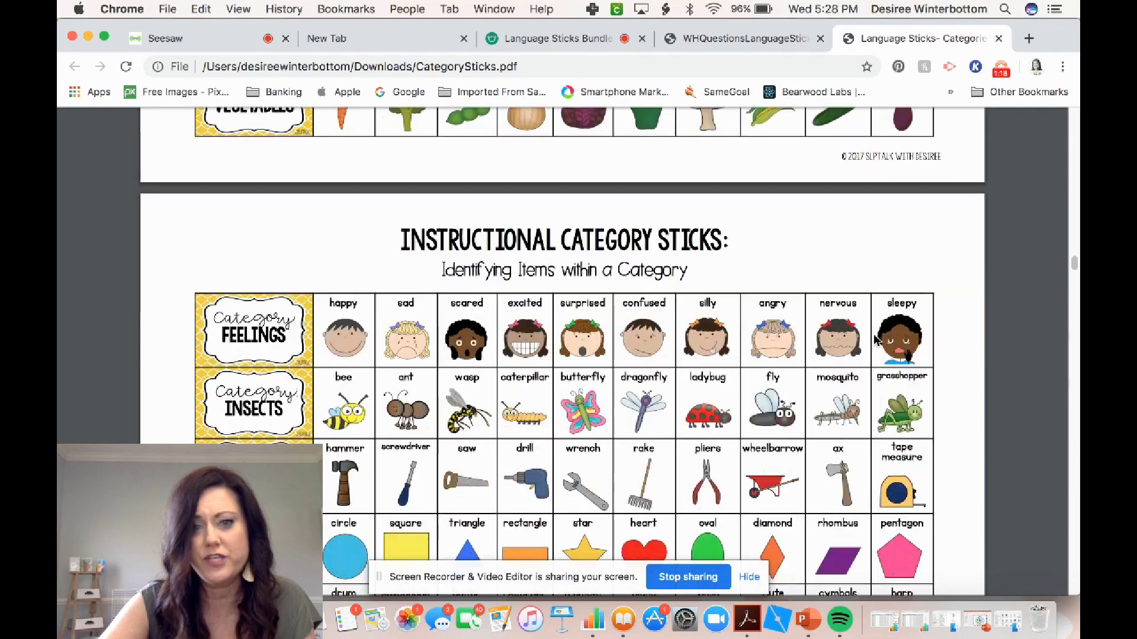
scroll(1074, 281, down, 5)
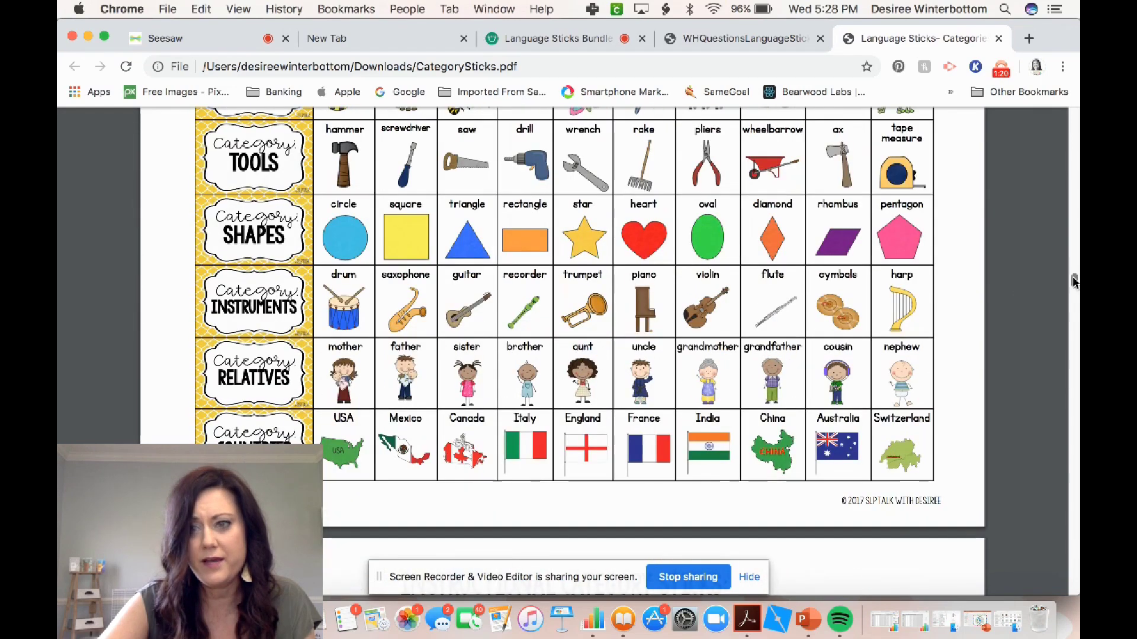
scroll(752, 348, down, 10)
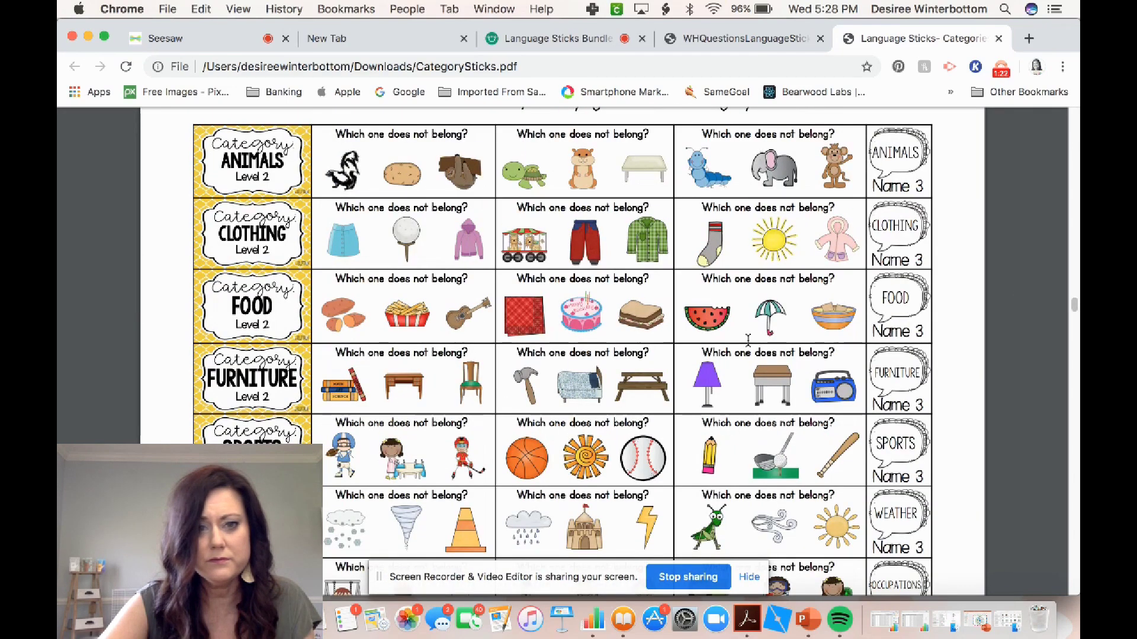
scroll(431, 184, up, 2)
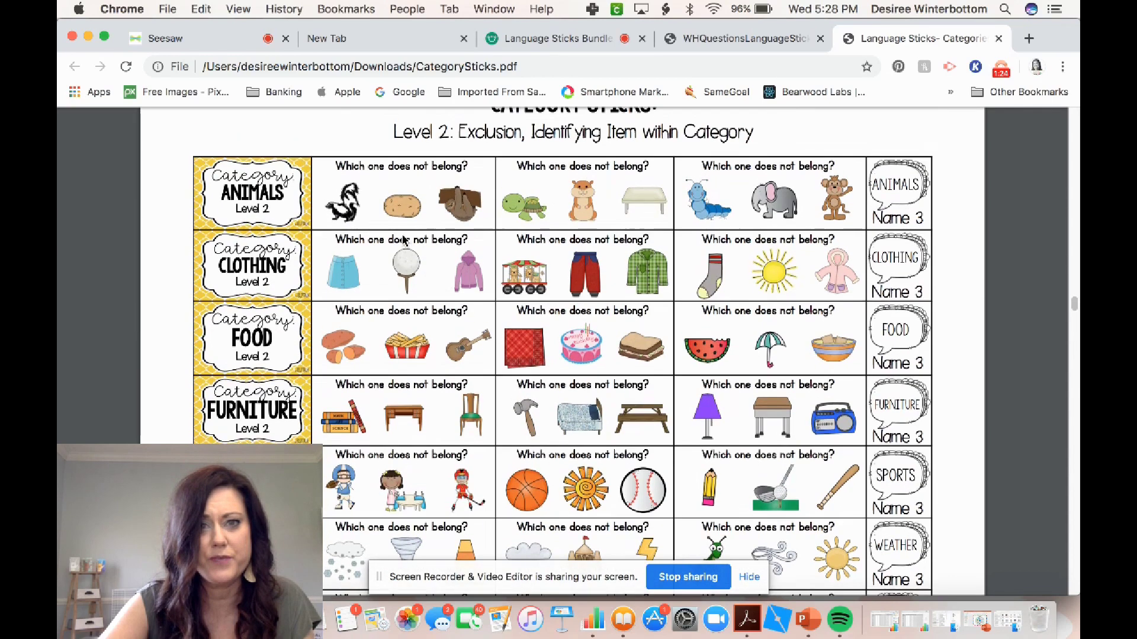
scroll(431, 184, up, 1)
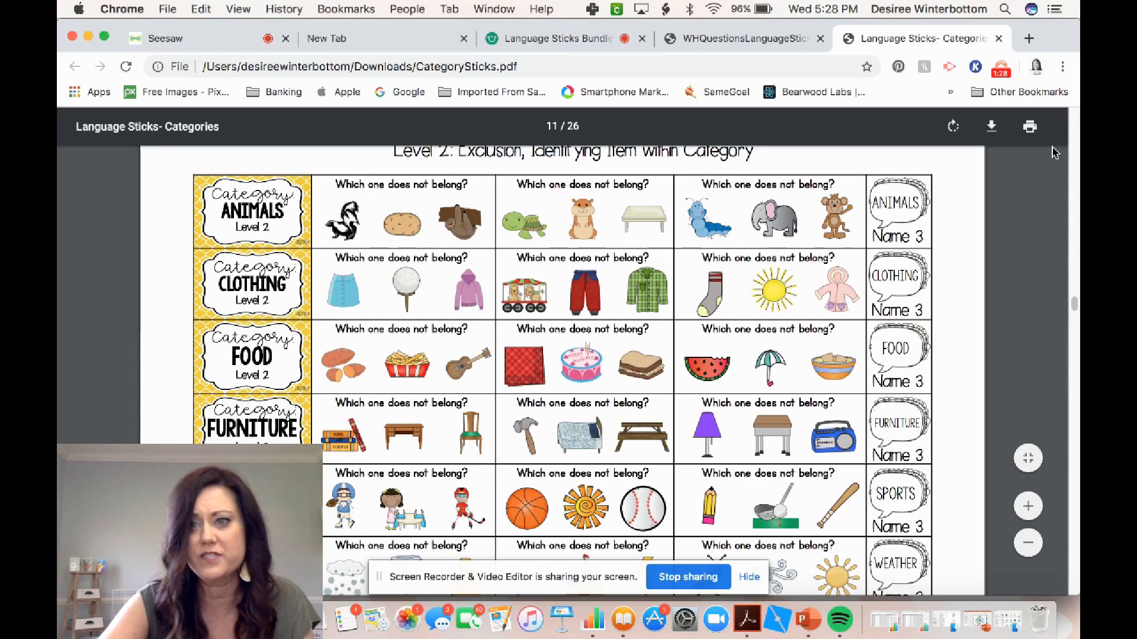
Step: Open the print settings for the PDF and restrict the output to a custom page range of page 11
click(1030, 127)
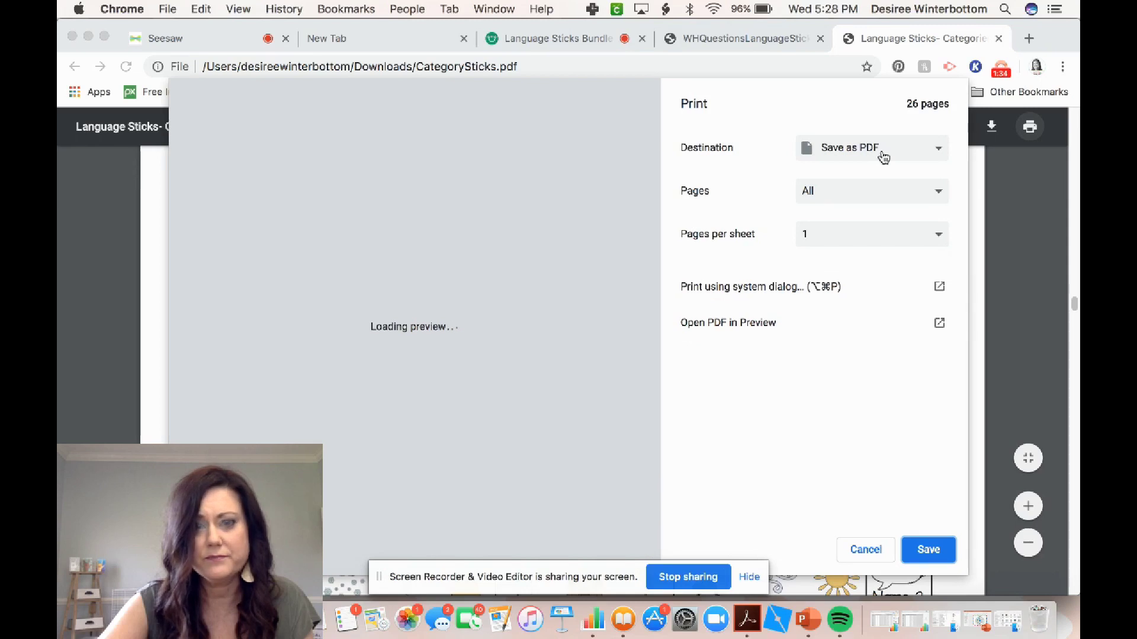
click(825, 198)
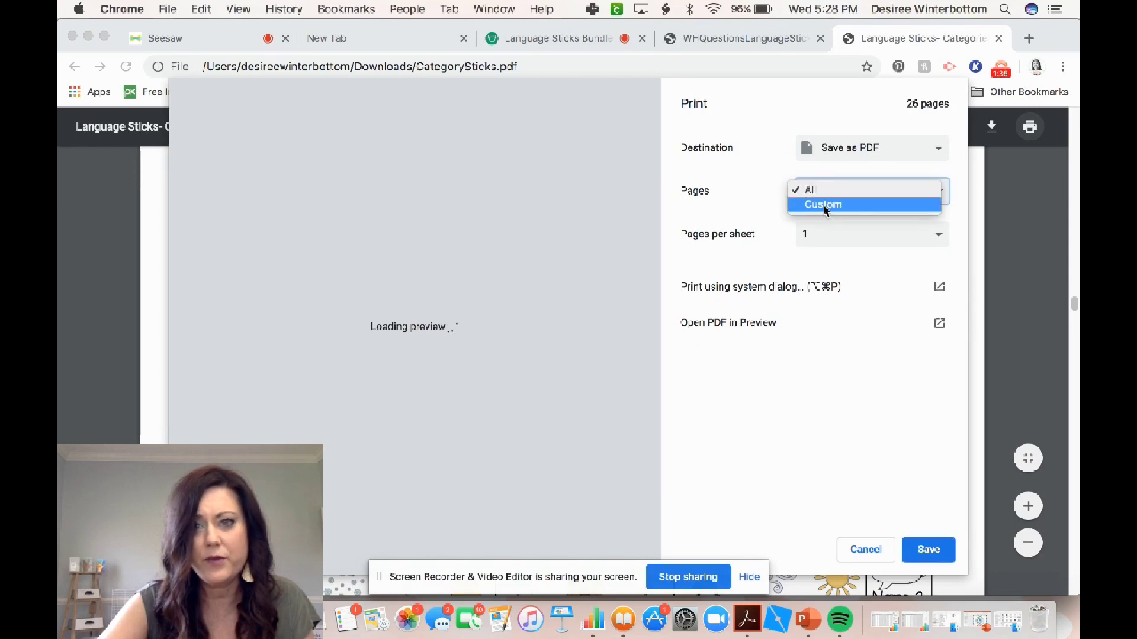
click(825, 204)
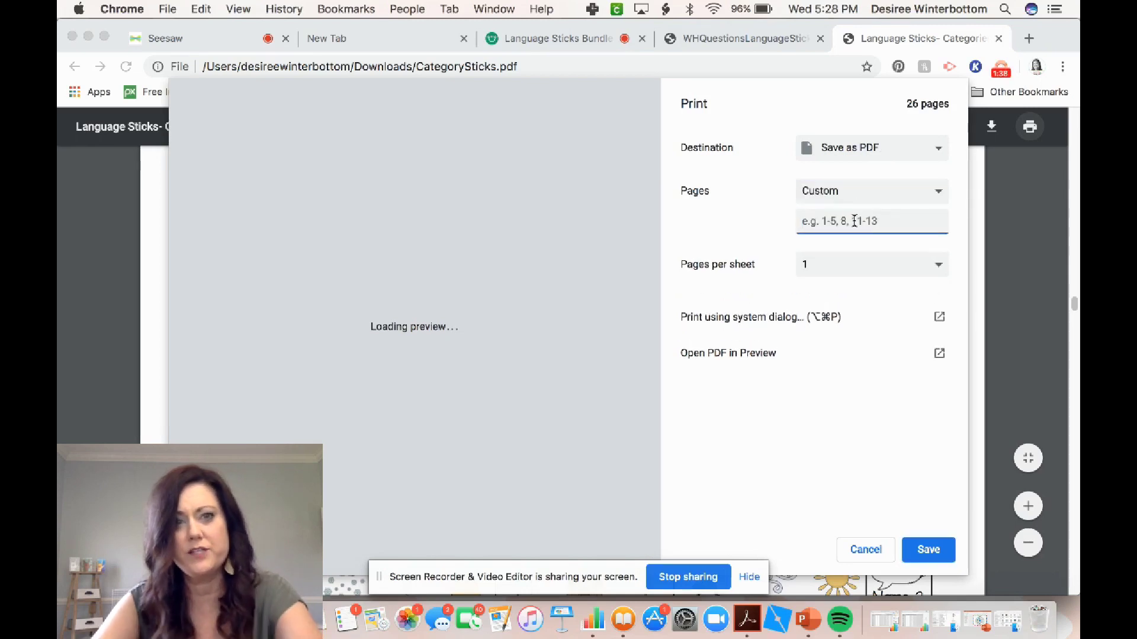
text(11)
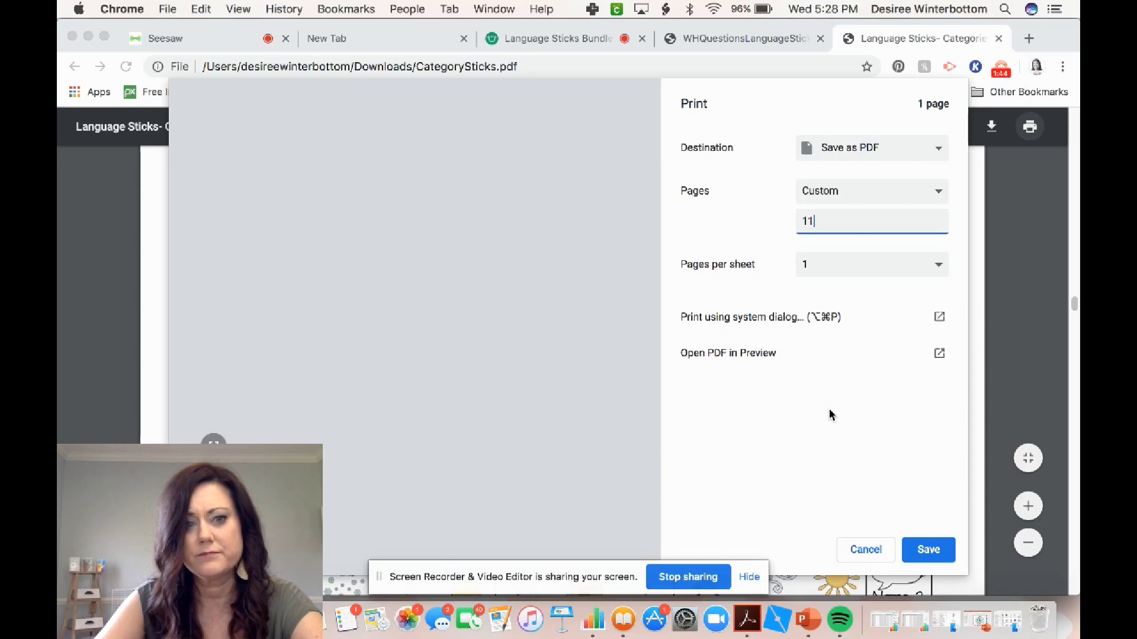
Step: Save the selected page as a PDF on the iCloud Desktop under the name "Language Sticks- Categories exclusion 1"
click(922, 551)
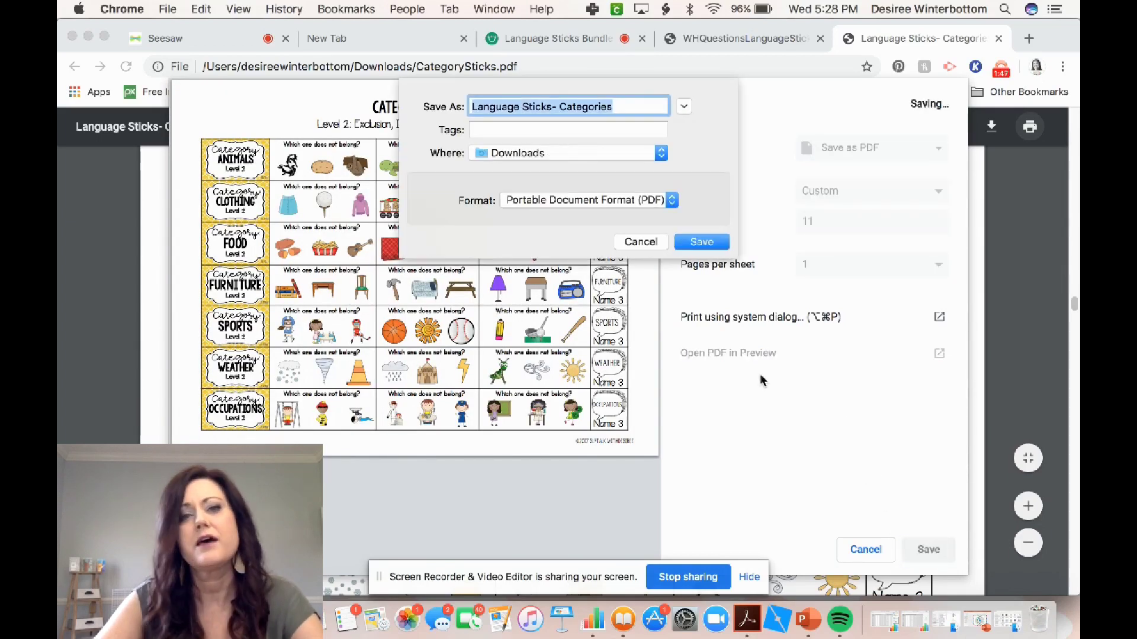
click(552, 154)
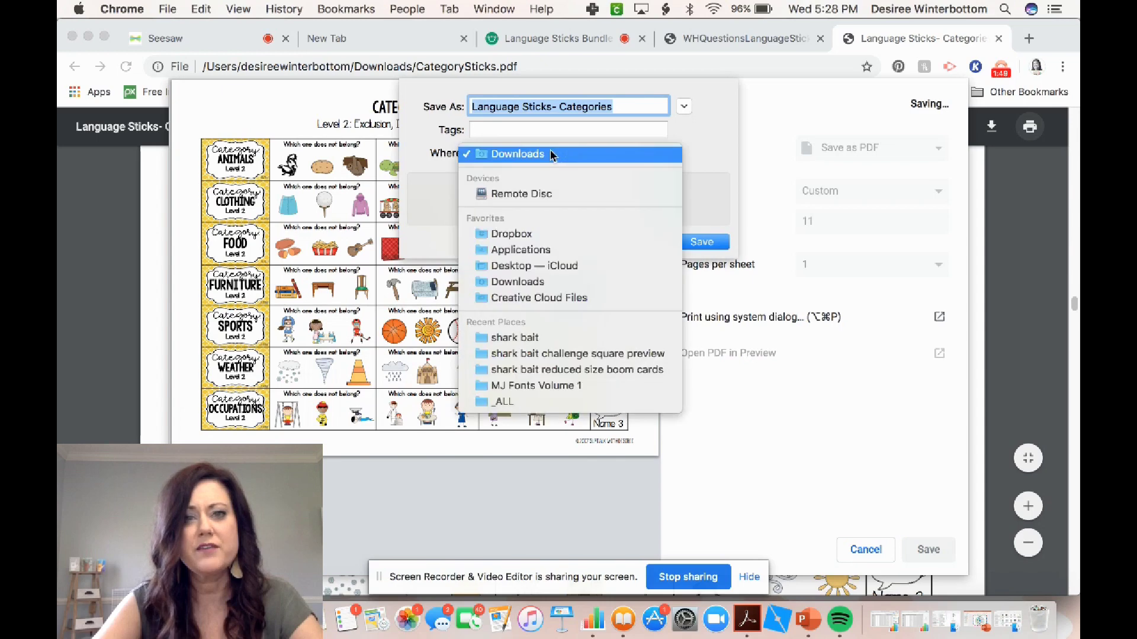
click(545, 267)
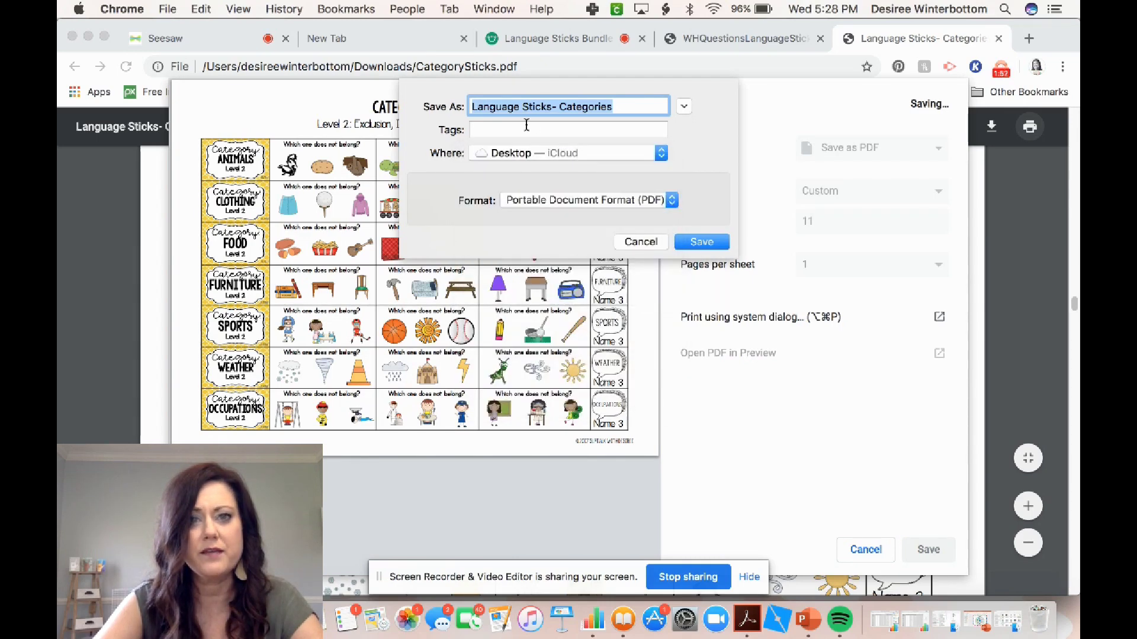
click(627, 107)
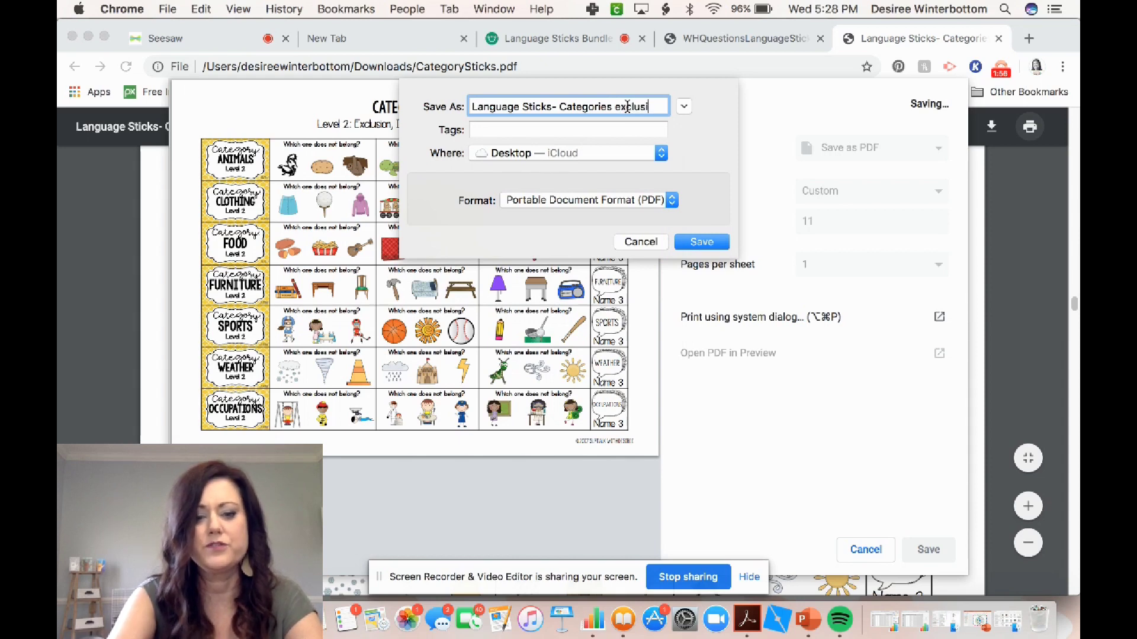
text(exclusion 1)
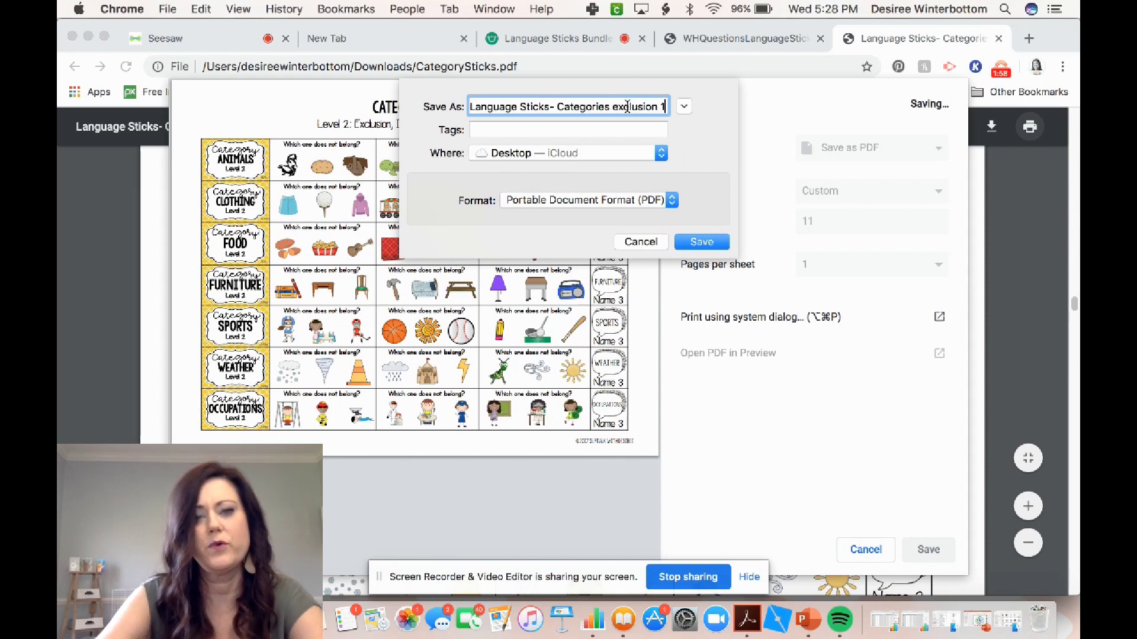
click(695, 243)
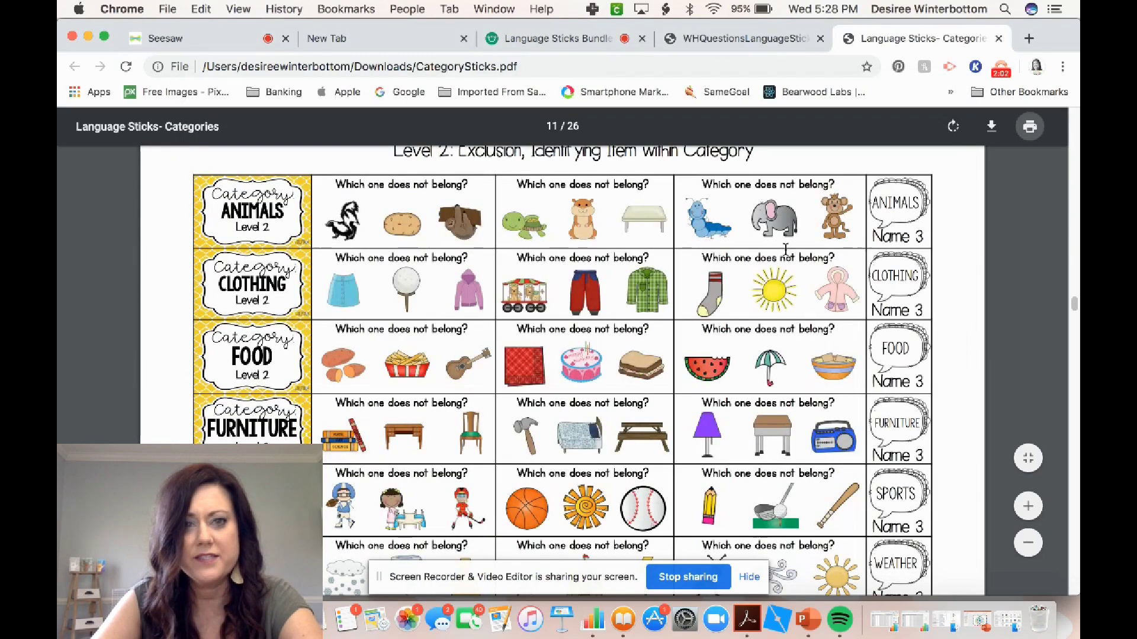
Step: Switch to Seesaw, start assigning an activity to the class, and browse the recent activities in My Library
click(165, 39)
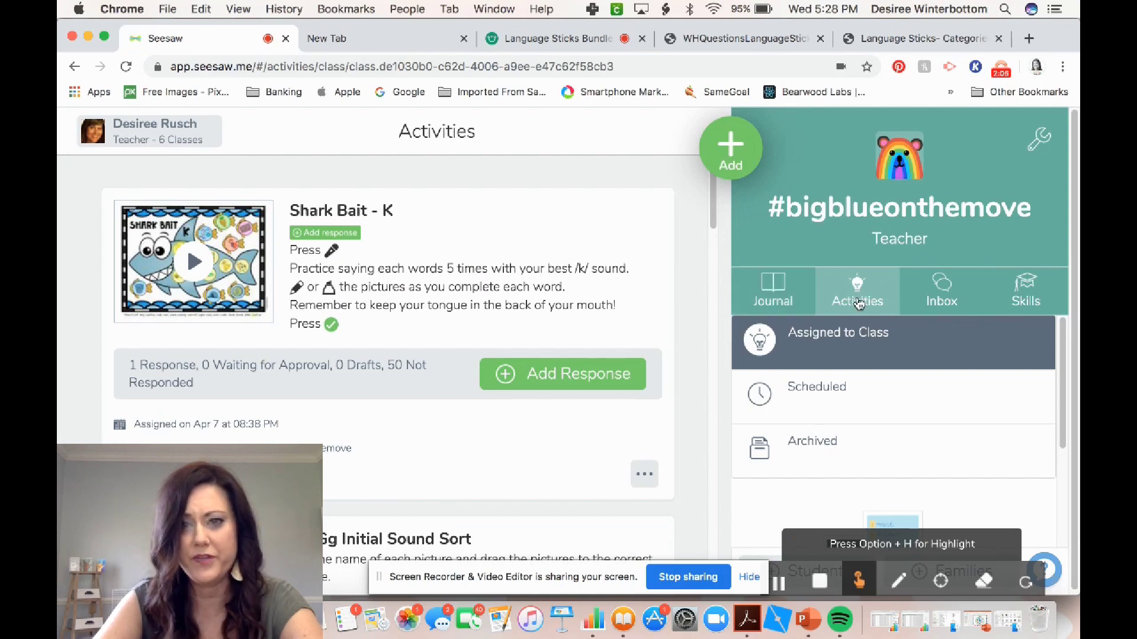
click(738, 148)
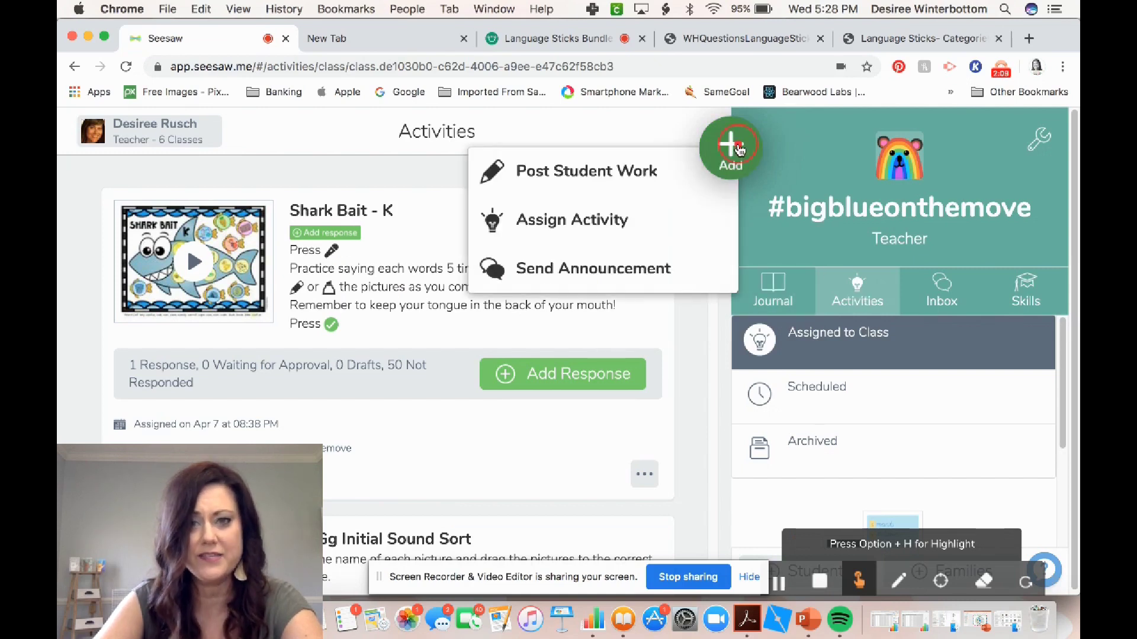
click(563, 225)
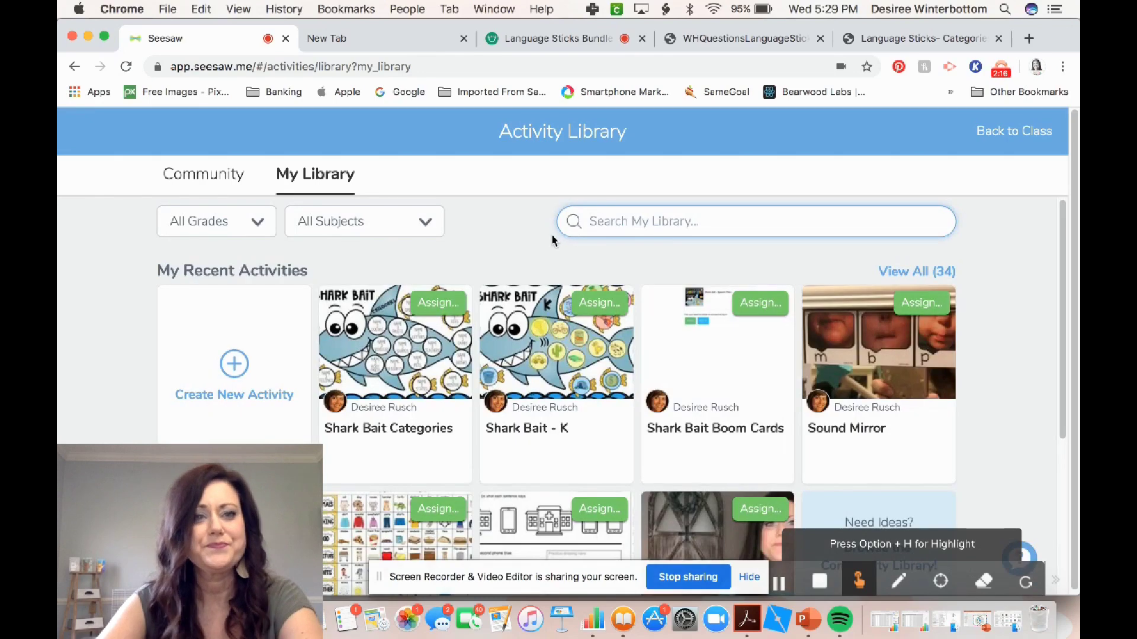
scroll(402, 410, down, 5)
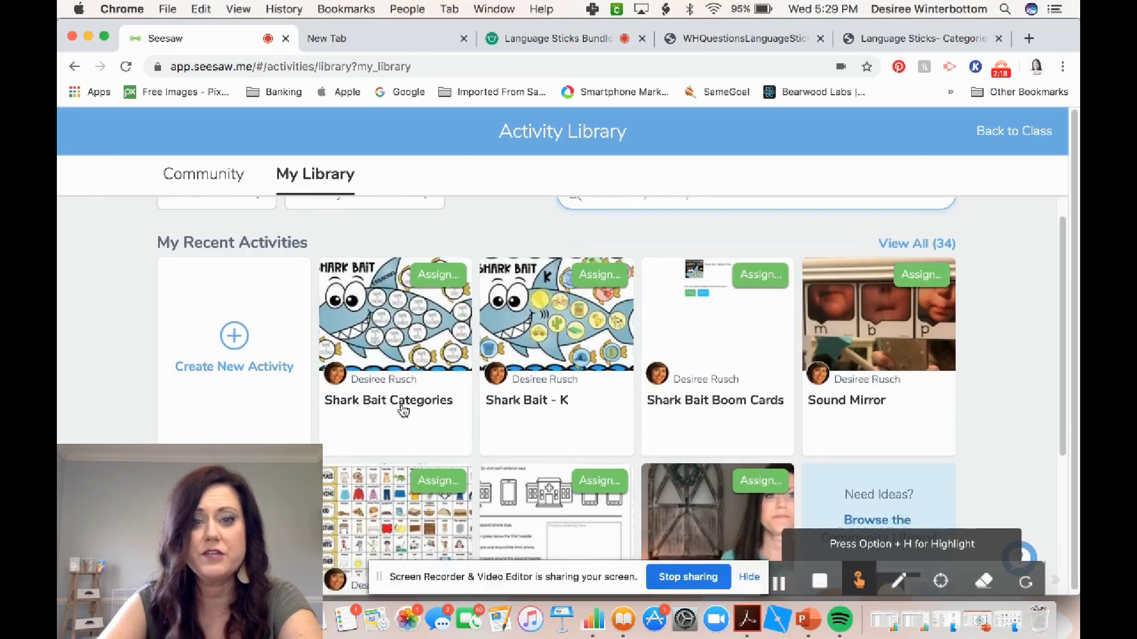
scroll(403, 411, up, 3)
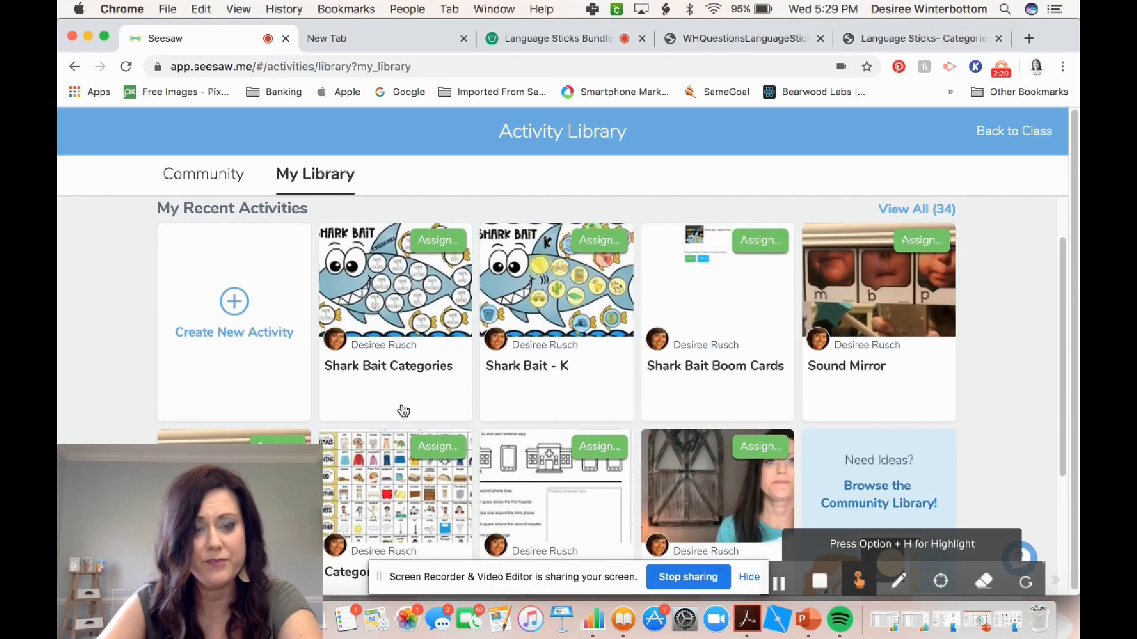
Step: Create a new activity in My Library and name it "Category - Exclusion"
click(235, 312)
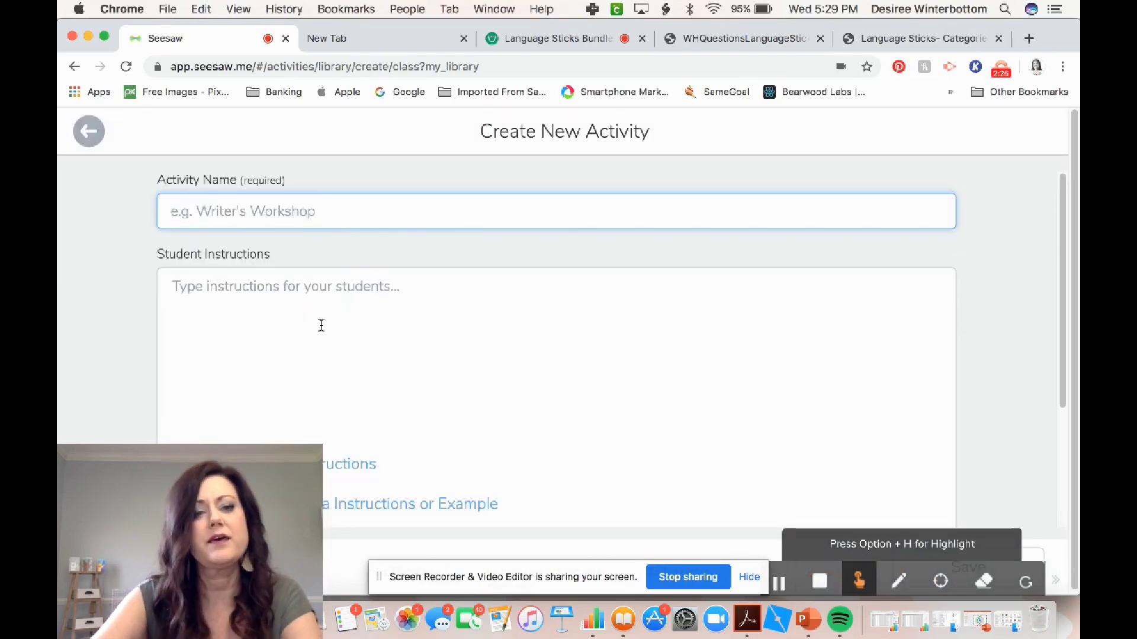
scroll(426, 333, down, 2)
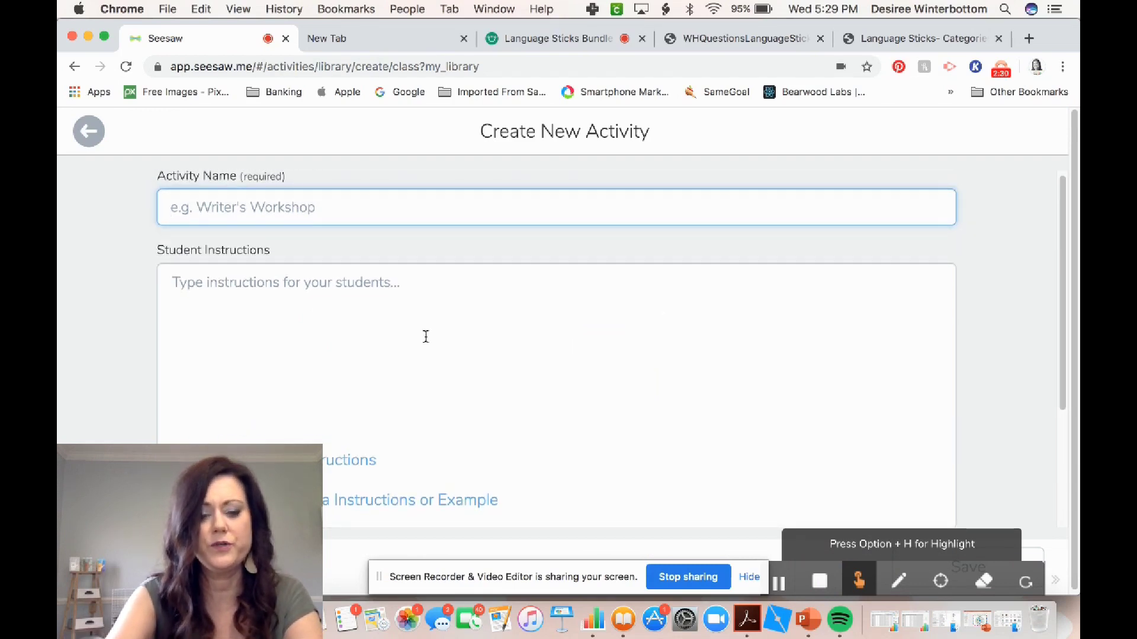
text(Cat)
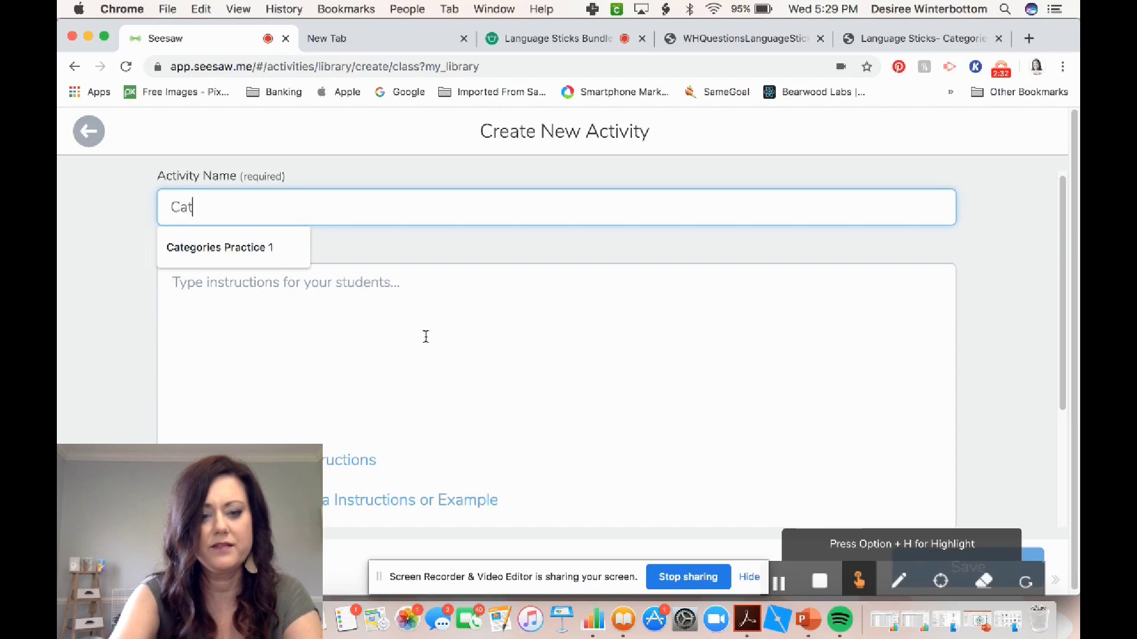
text(egory)
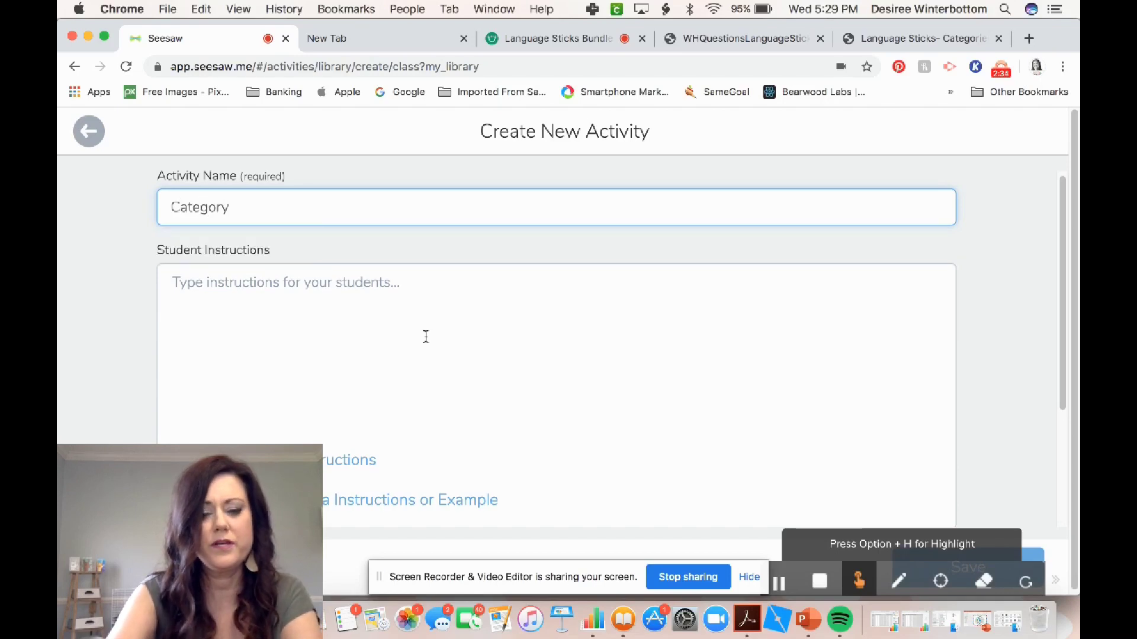
text( - Excl)
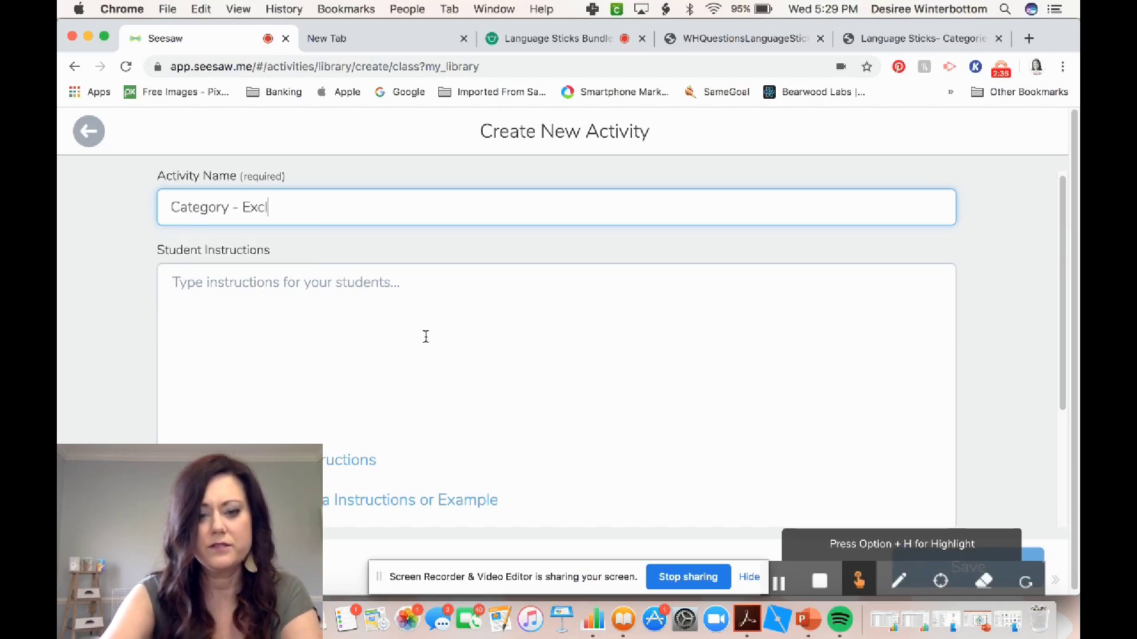
text(usion)
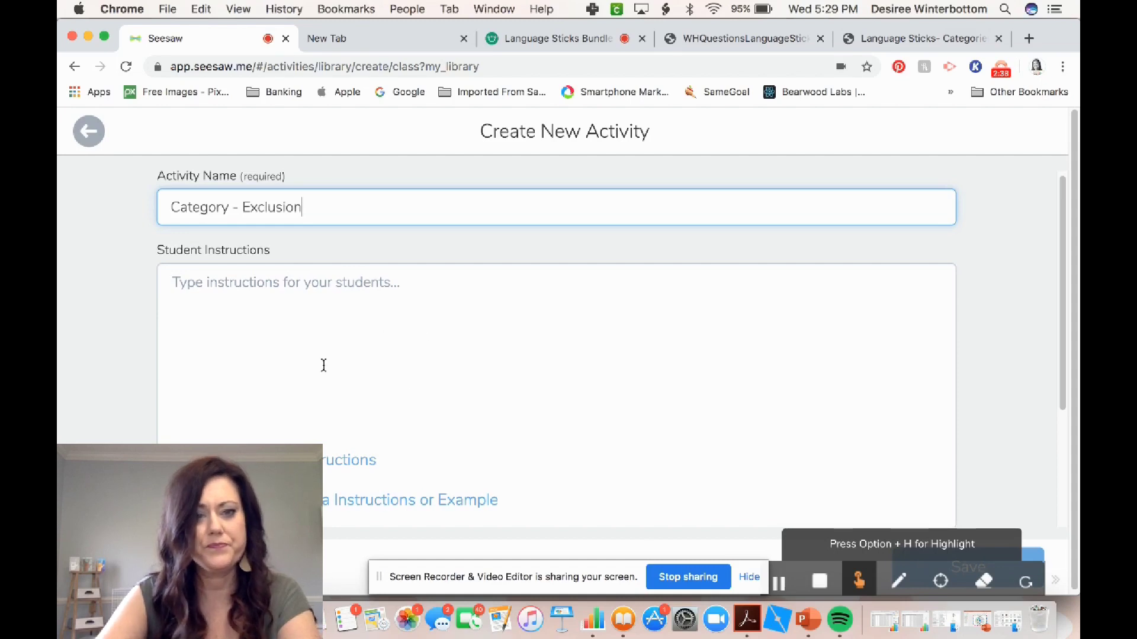
Step: Attach "Language Sticks- Categories exclusion 1.pdf" from the iCloud Desktop to the activity and accept the imported page
scroll(326, 364, down, 4)
click(314, 431)
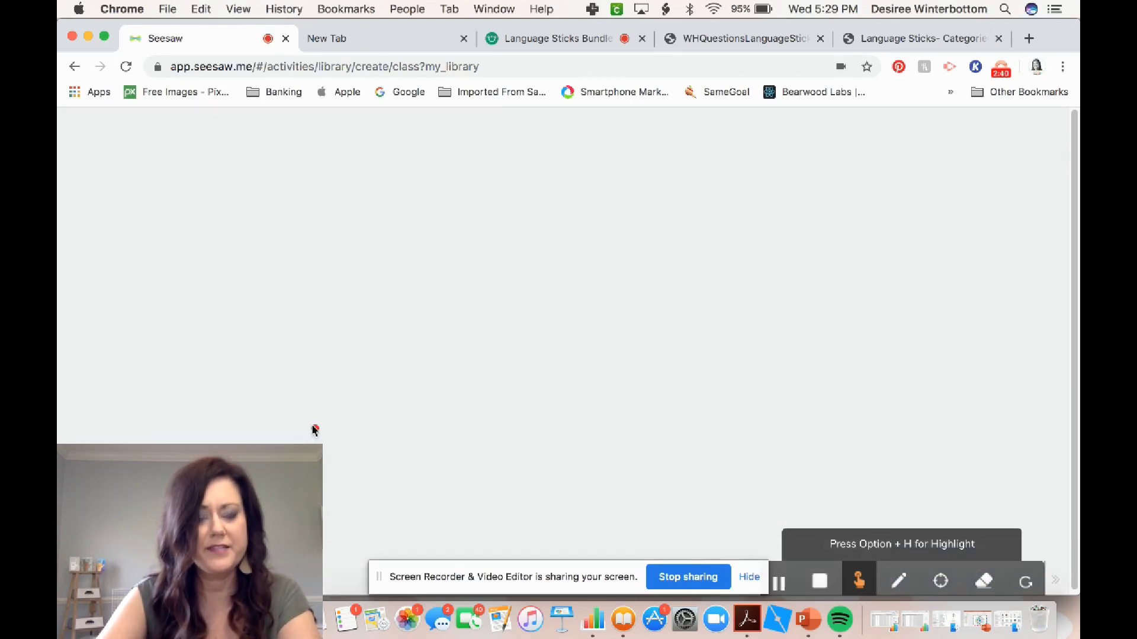
click(310, 451)
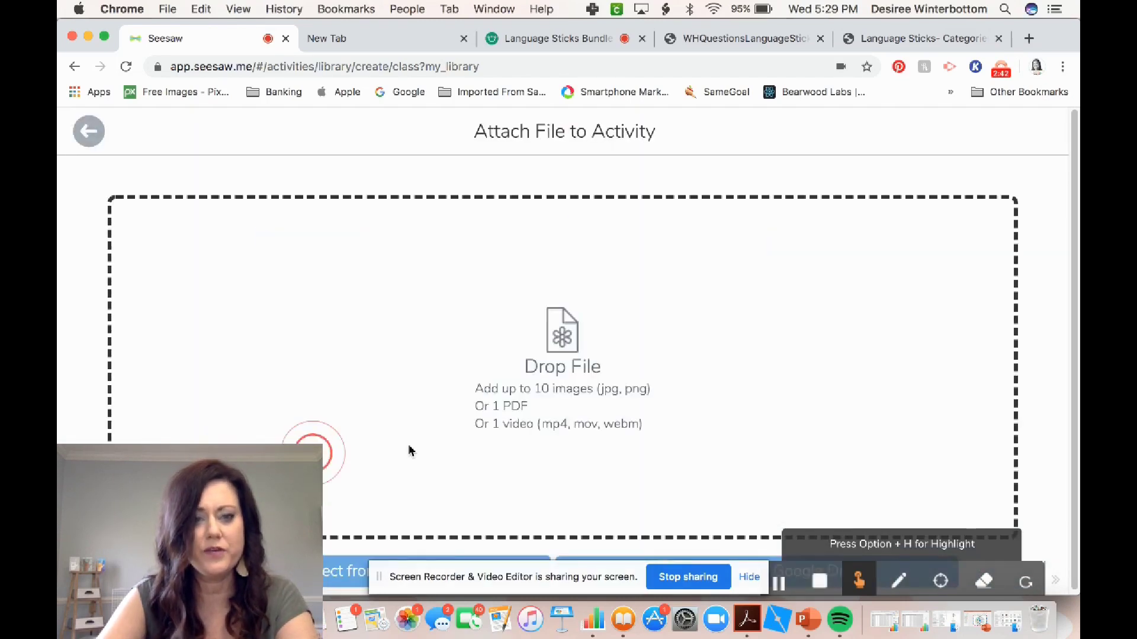
click(338, 558)
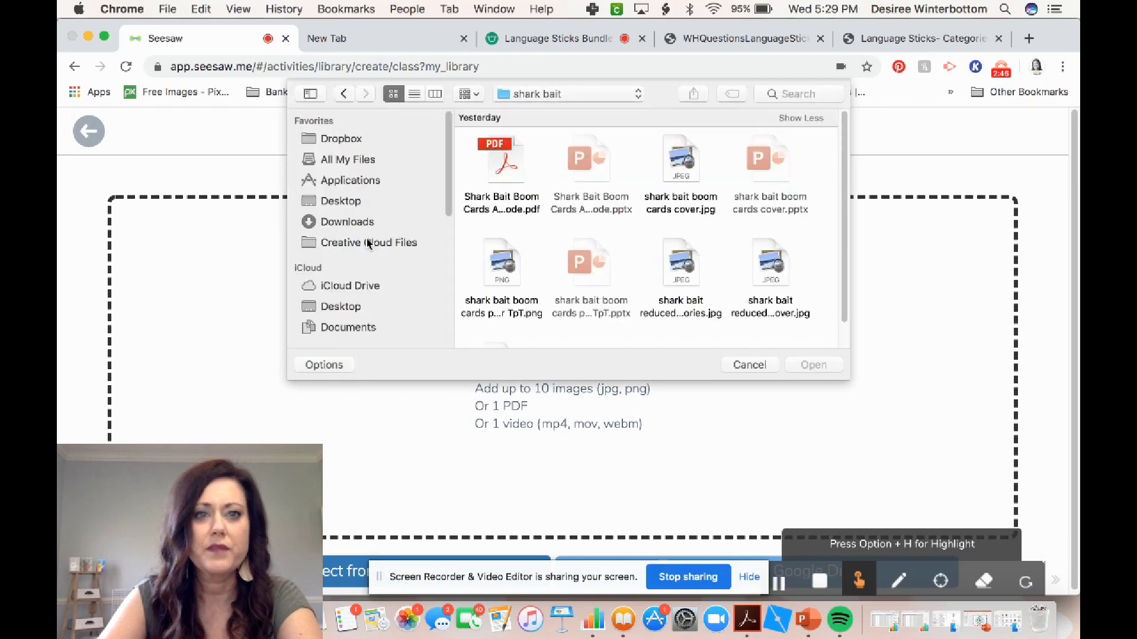
click(349, 203)
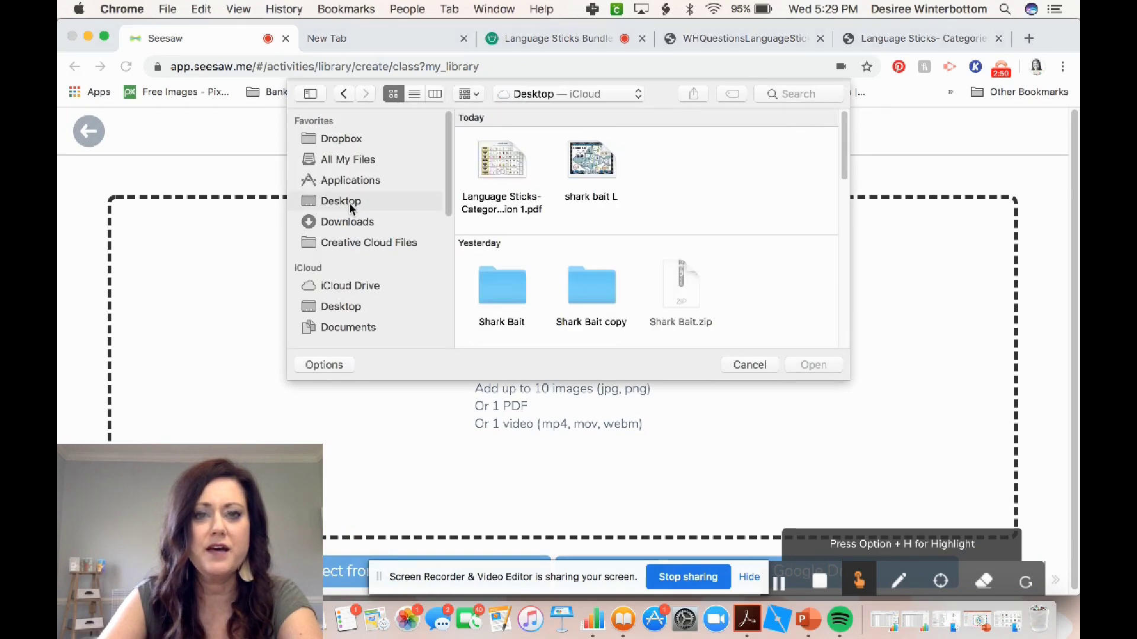
click(503, 159)
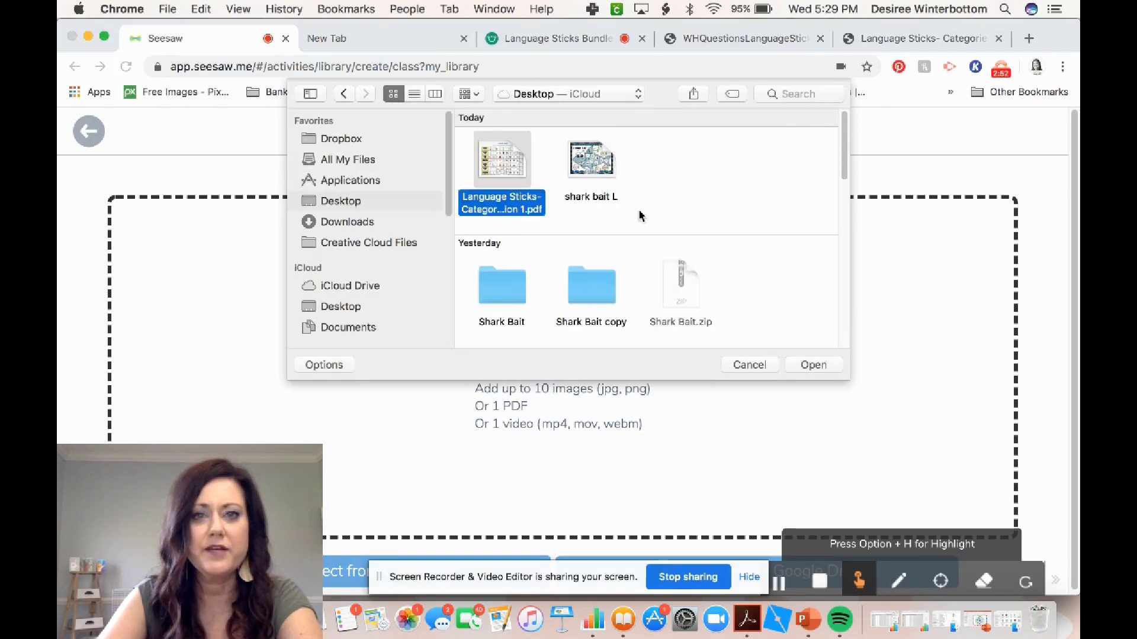
click(814, 366)
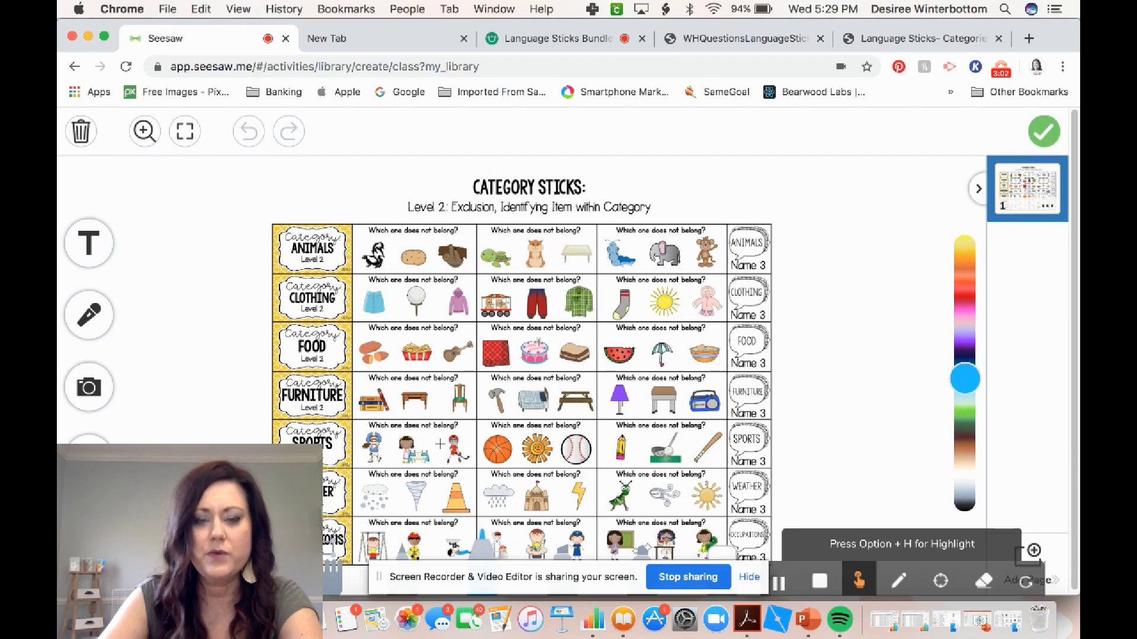
click(1043, 131)
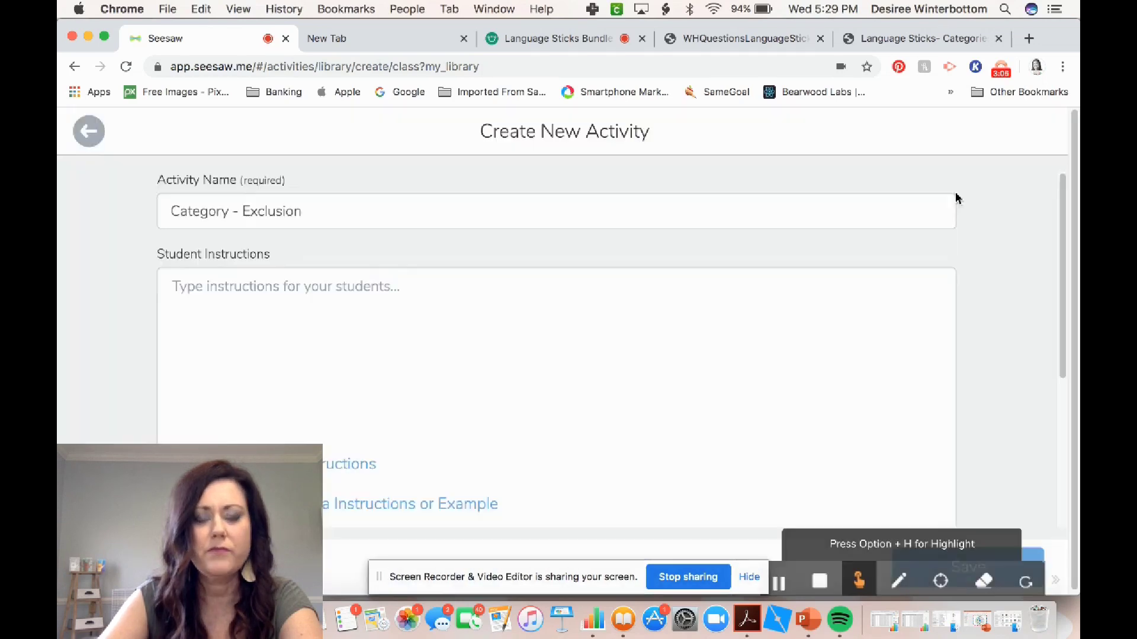
Step: Enter "Press :mic:" as the first line of the student instructions
click(296, 286)
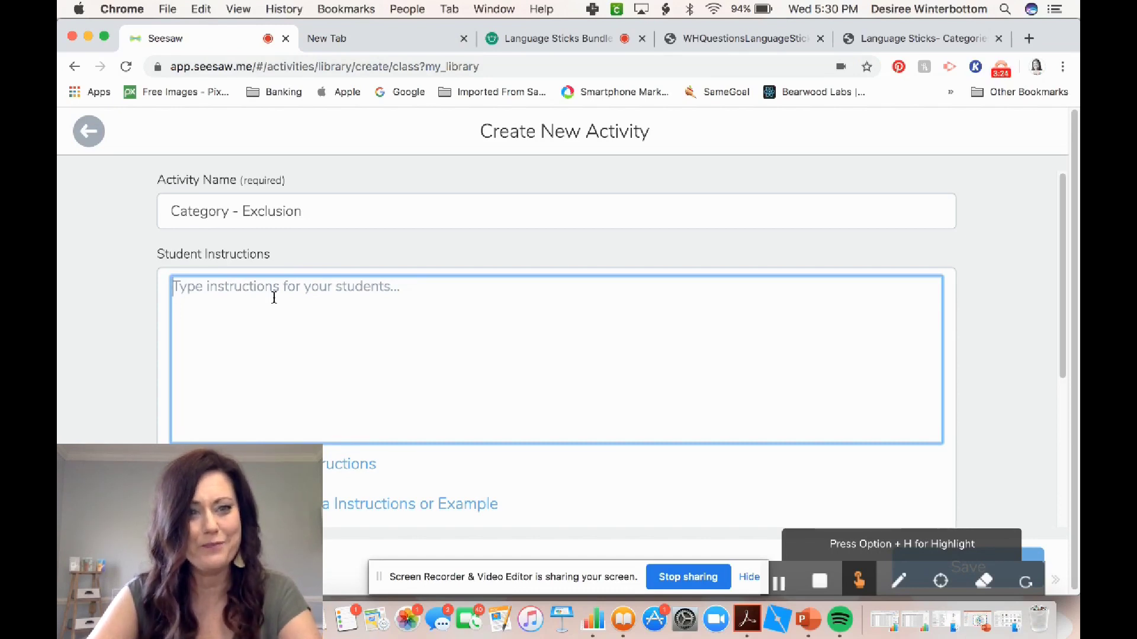
text(:m)
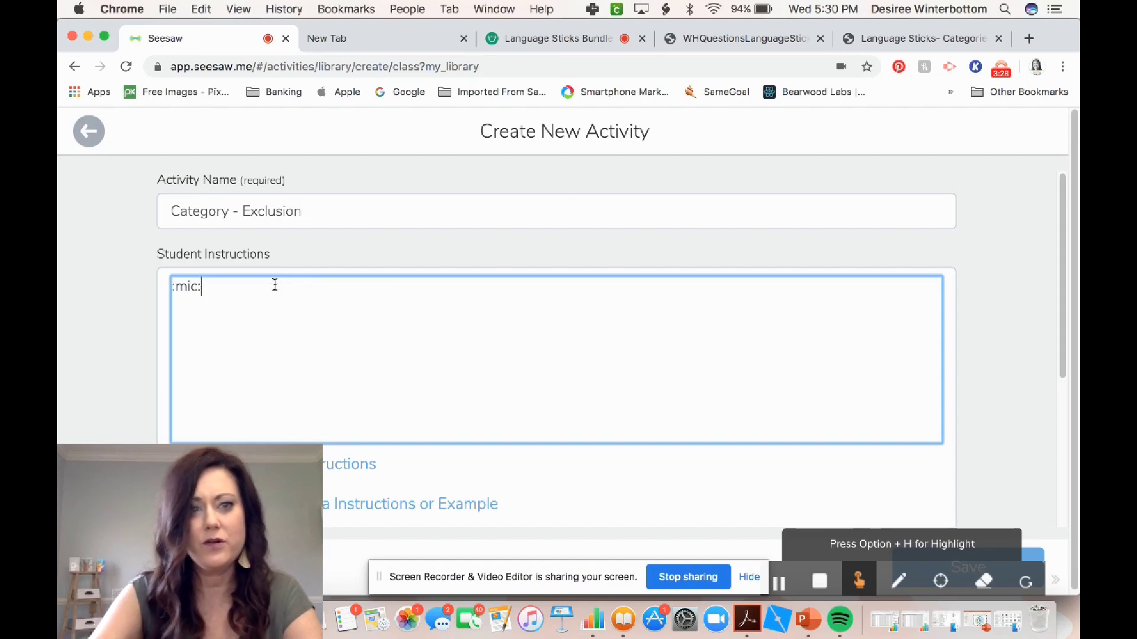
text(ic:)
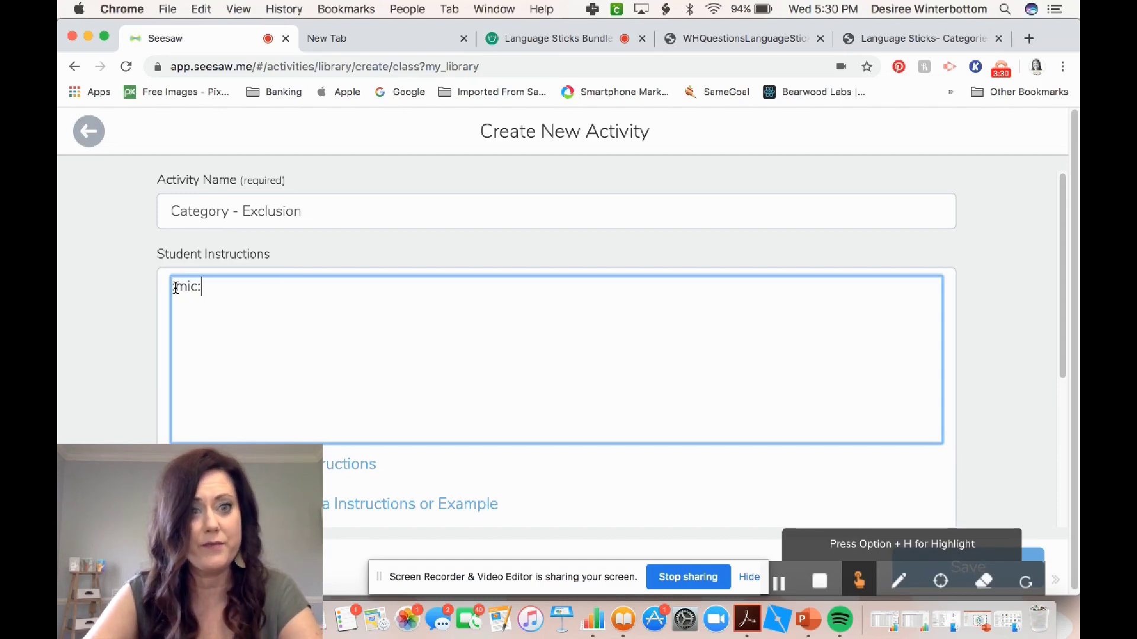
click(173, 287)
text(Press)
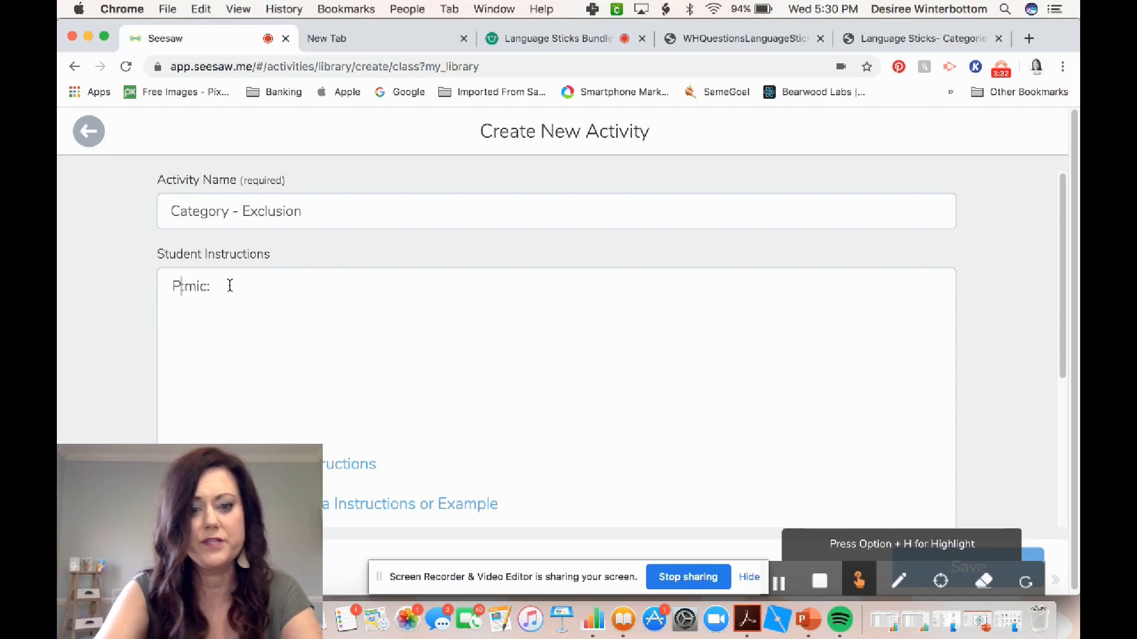
Step: Search Google for "seesaw icons" in the other browser tab and examine the icon text shortcuts table in the Seesaw Help Center article
click(339, 43)
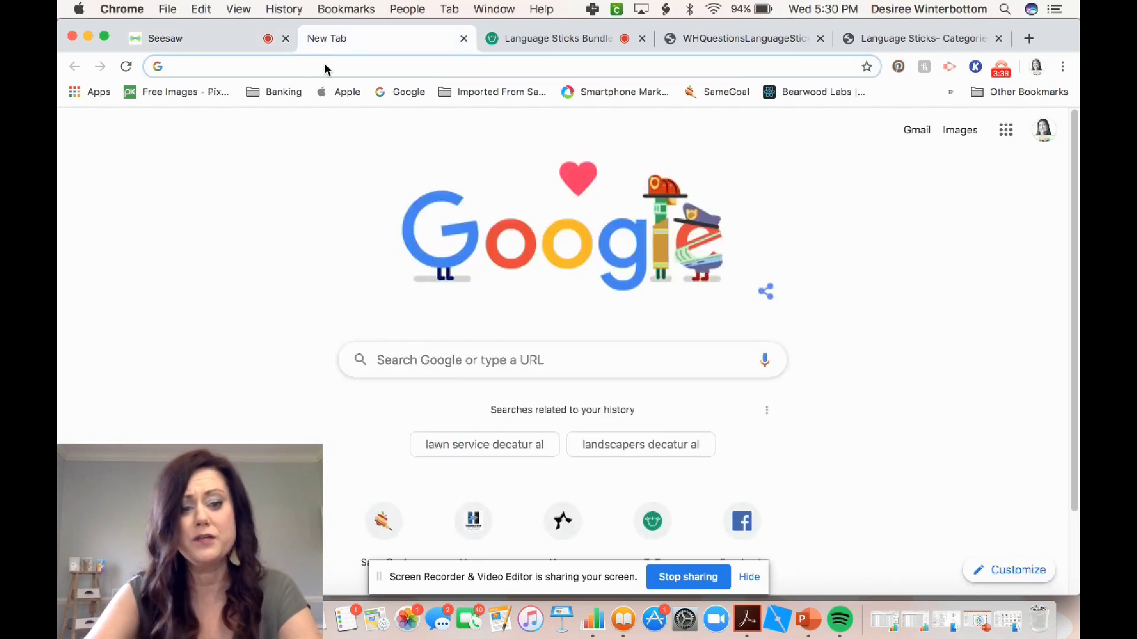
text(seesaw)
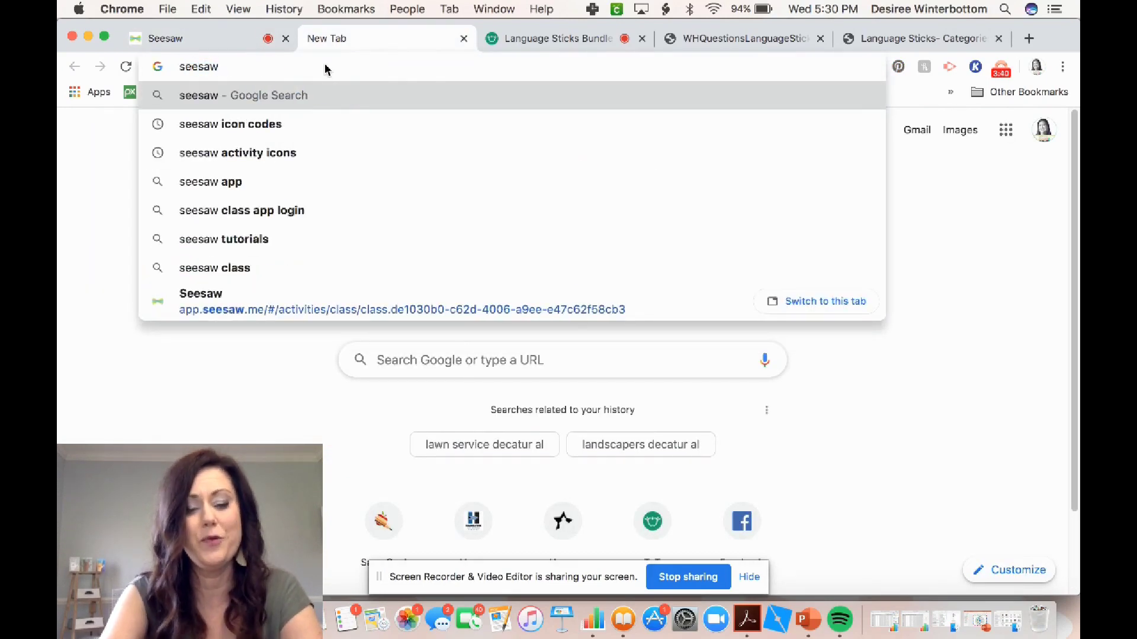
text( icon)
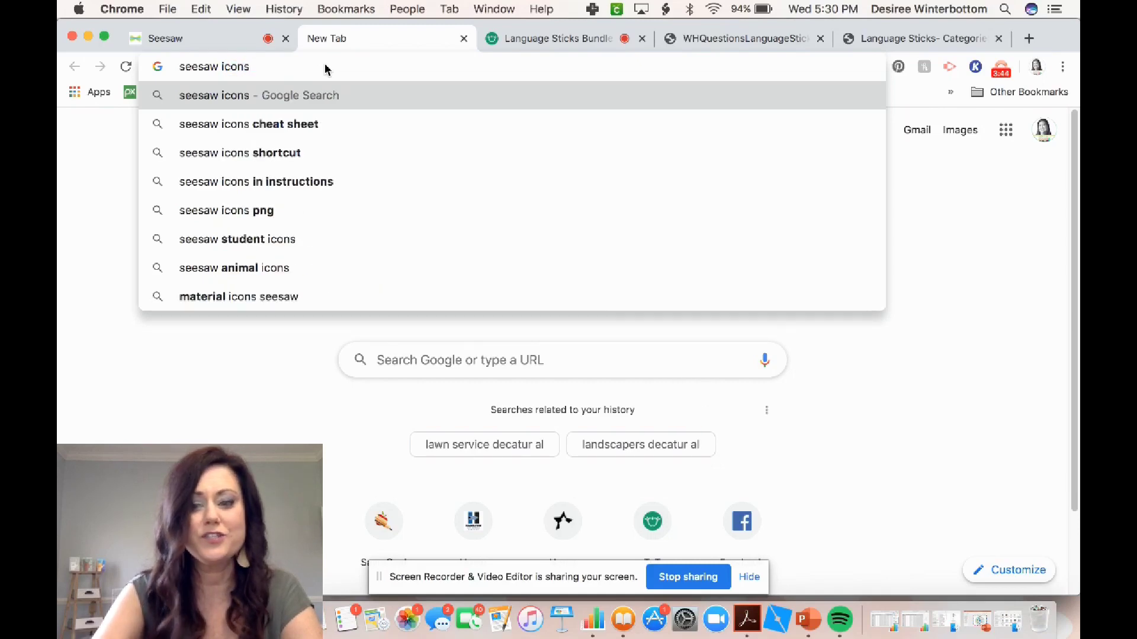
key(Return)
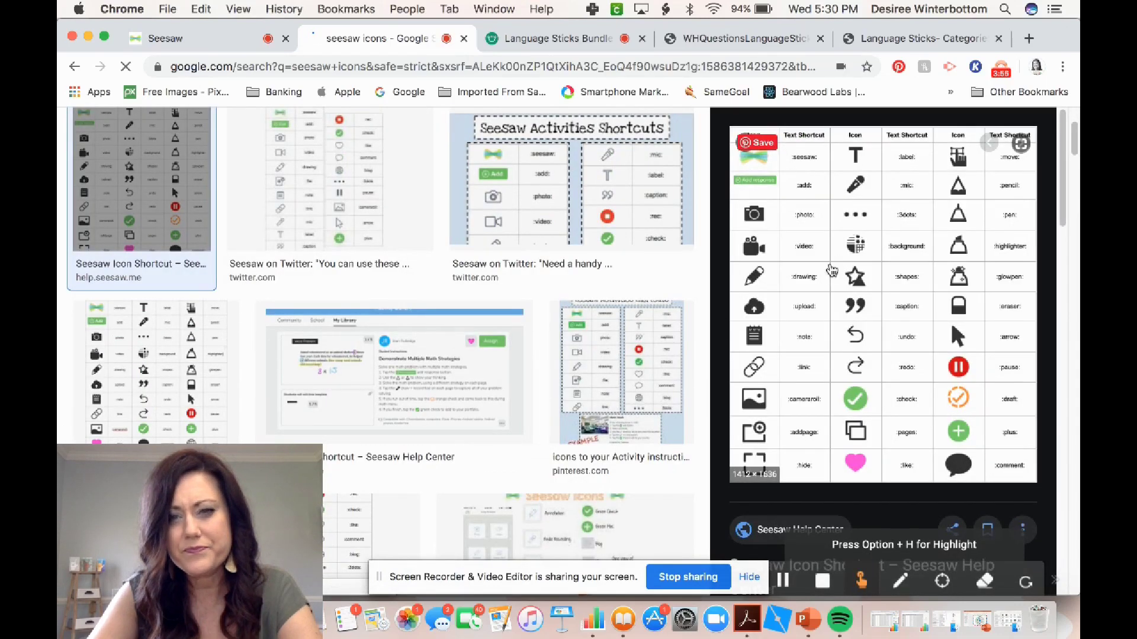
click(832, 270)
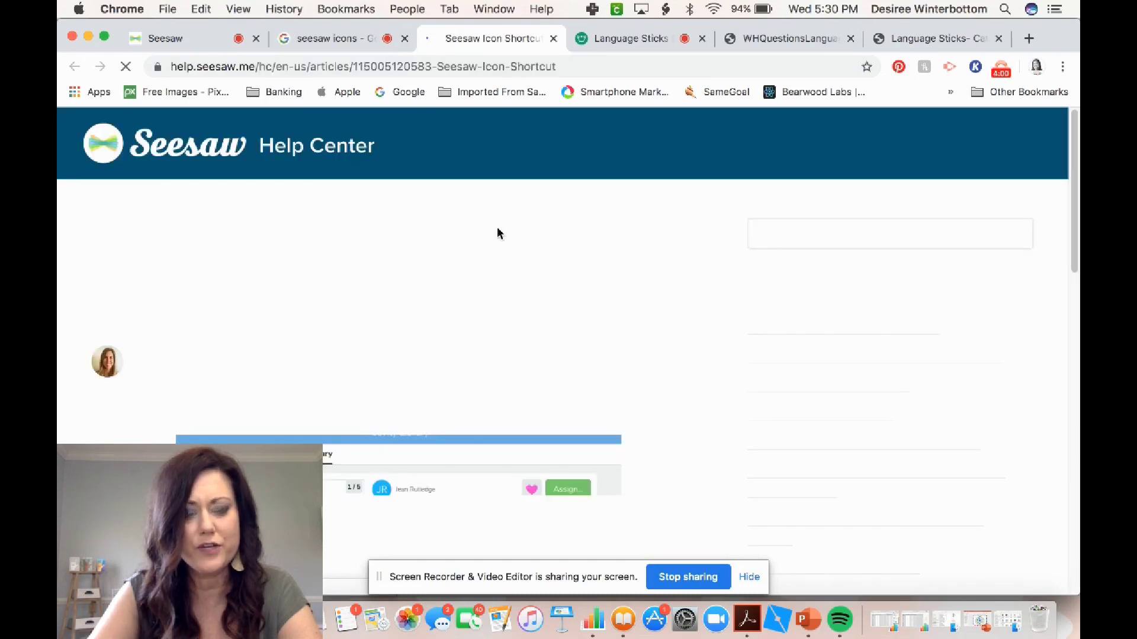
scroll(507, 278, down, 4)
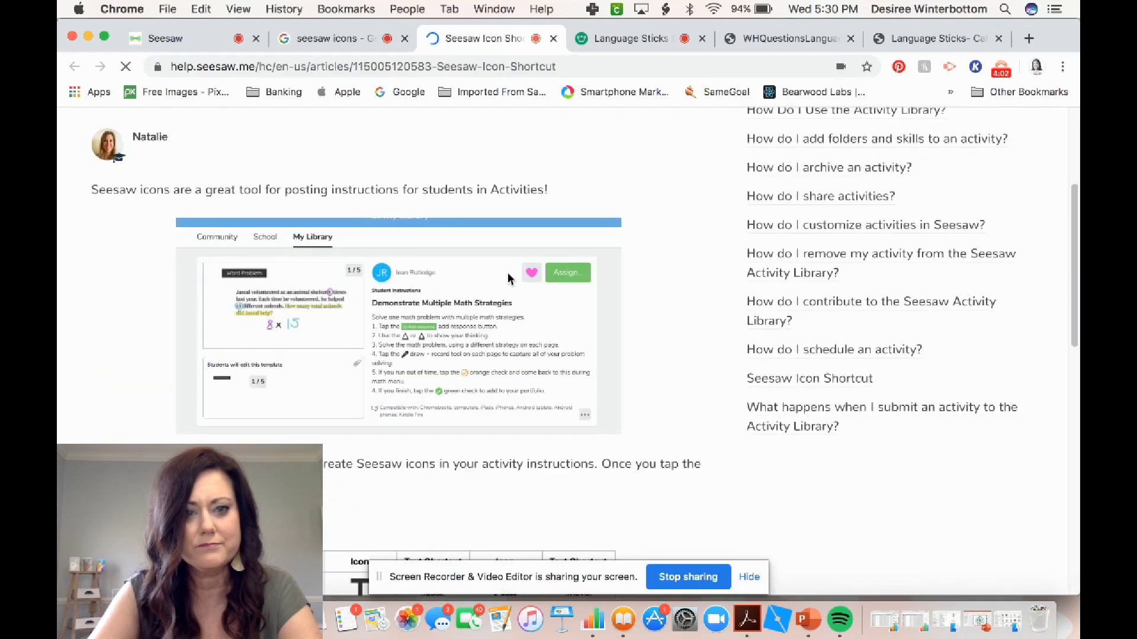
scroll(508, 276, down, 7)
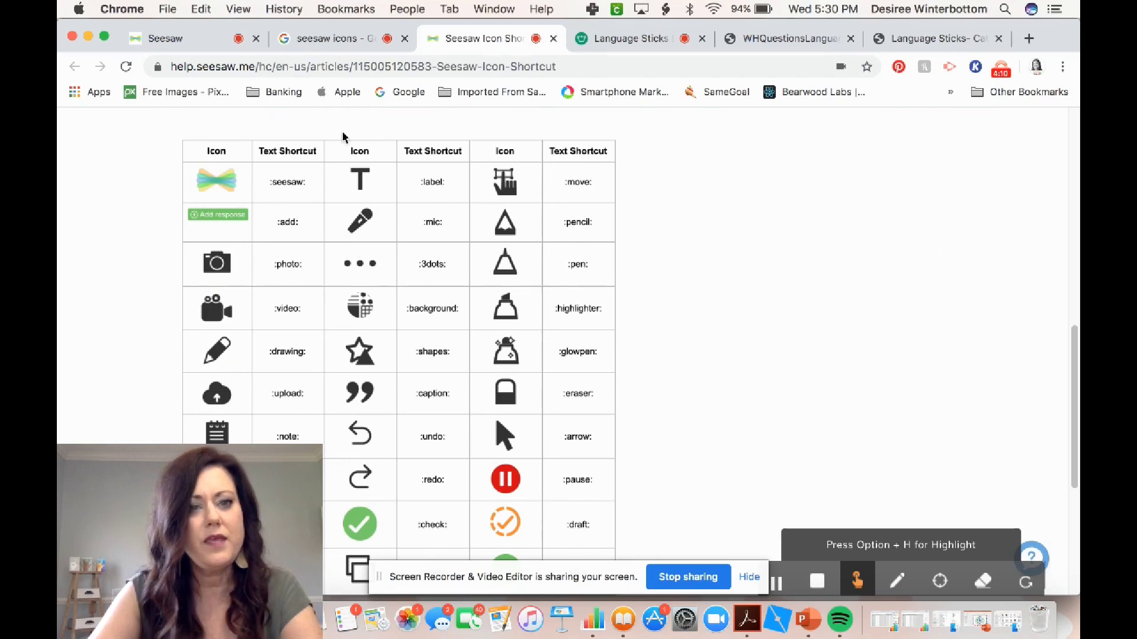
Step: Add a second line to the student instructions: "Using the :drawing: tool, cross out the item that does not belong in each category."
click(220, 39)
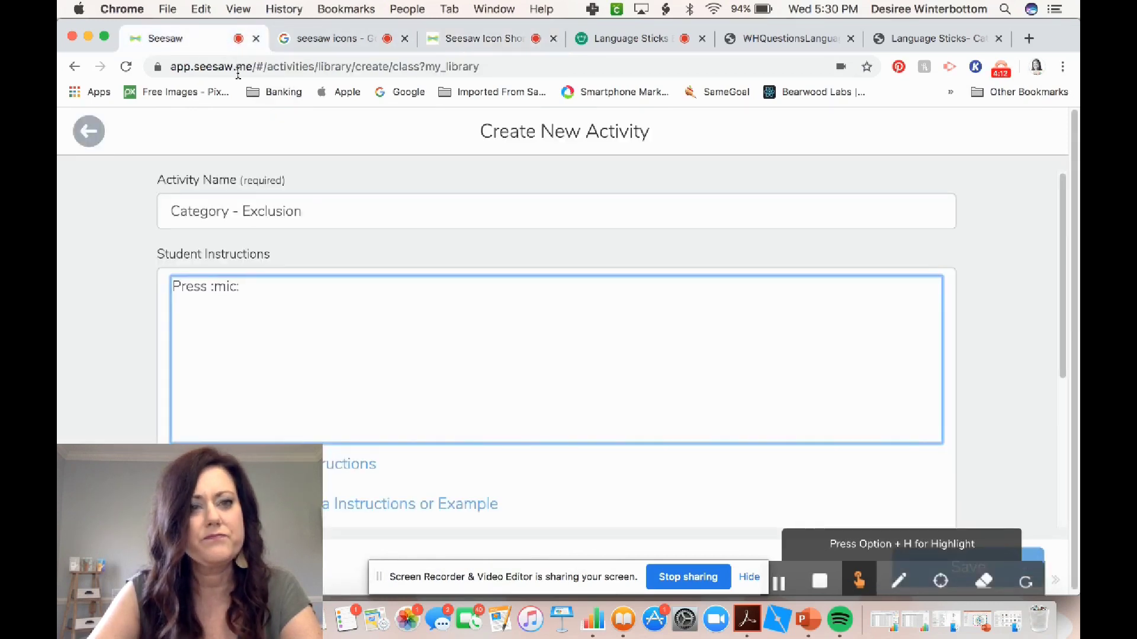
click(272, 284)
key(Return)
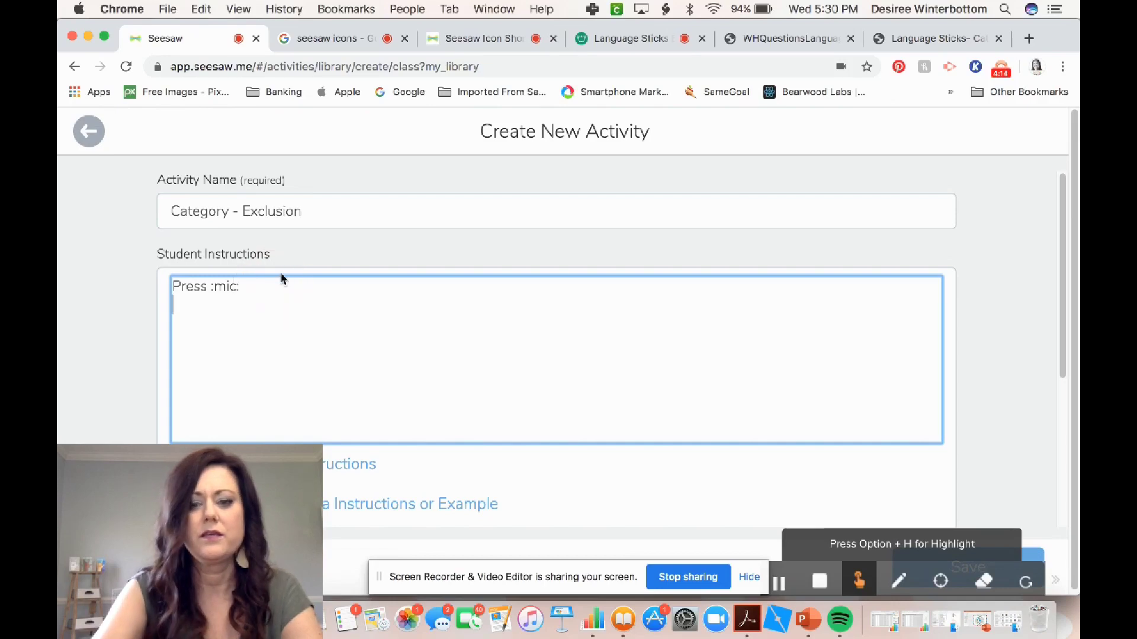
text(Using the)
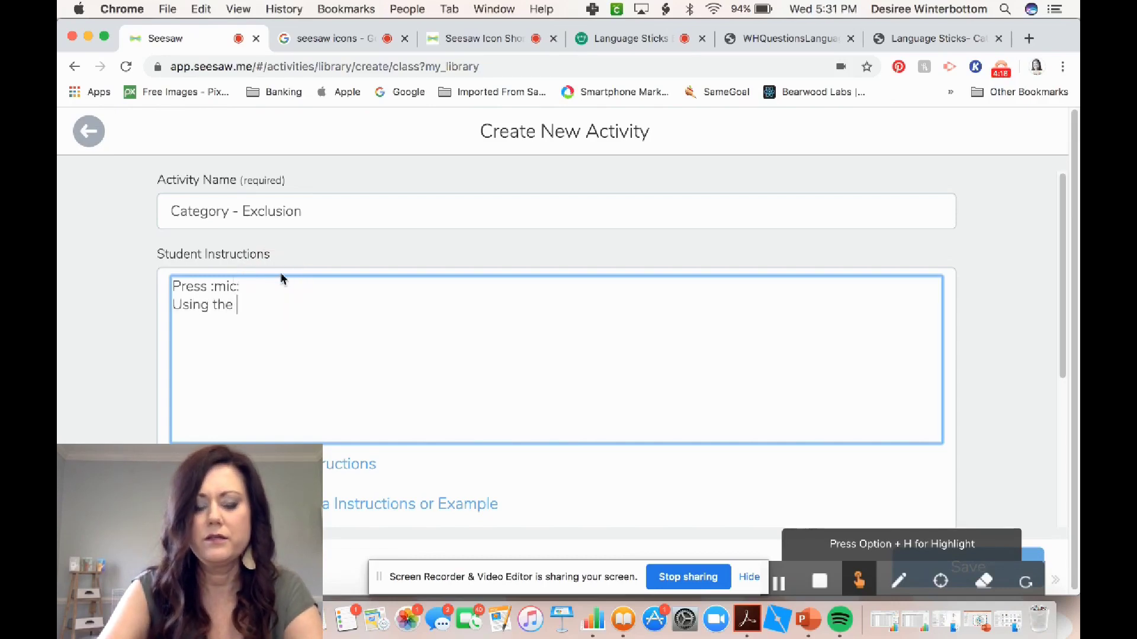
text( :drw)
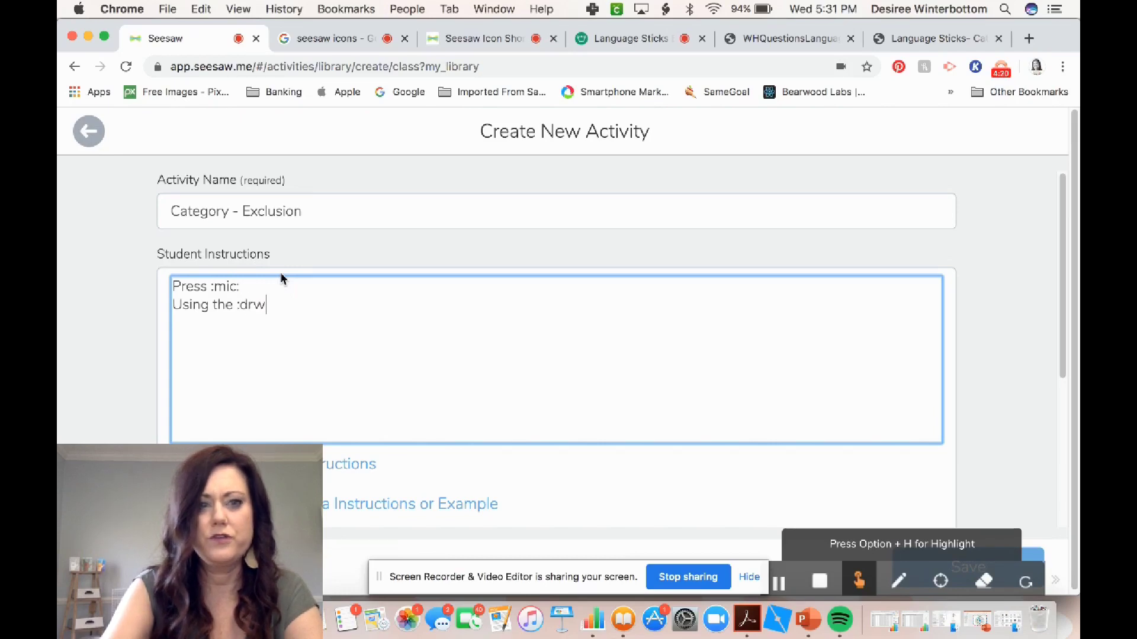
text(wing)
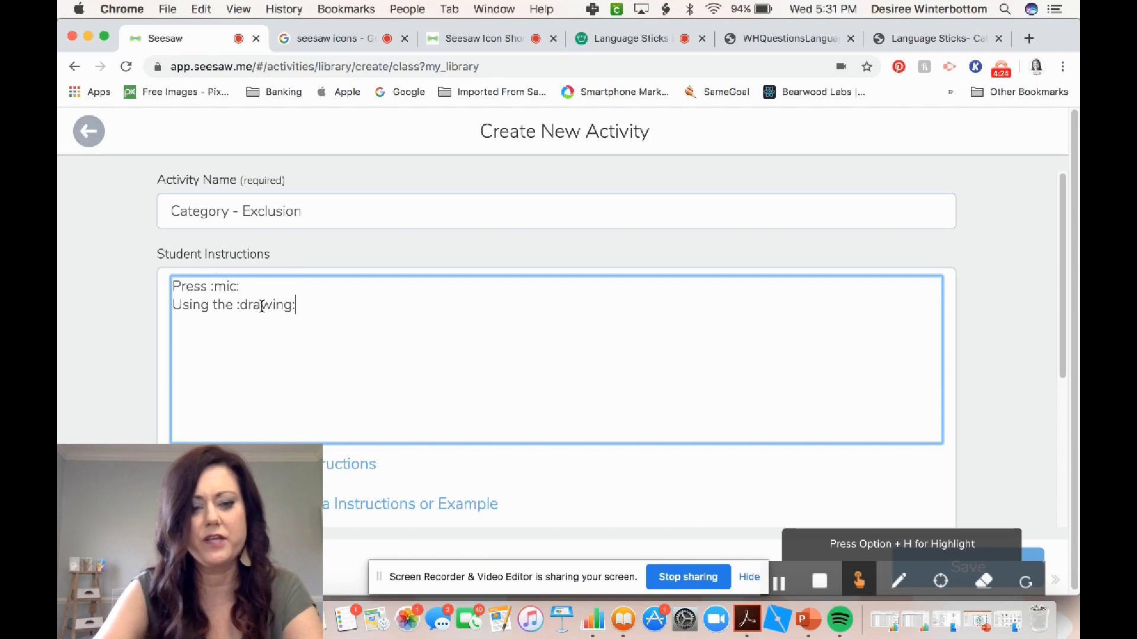
text(: tool,)
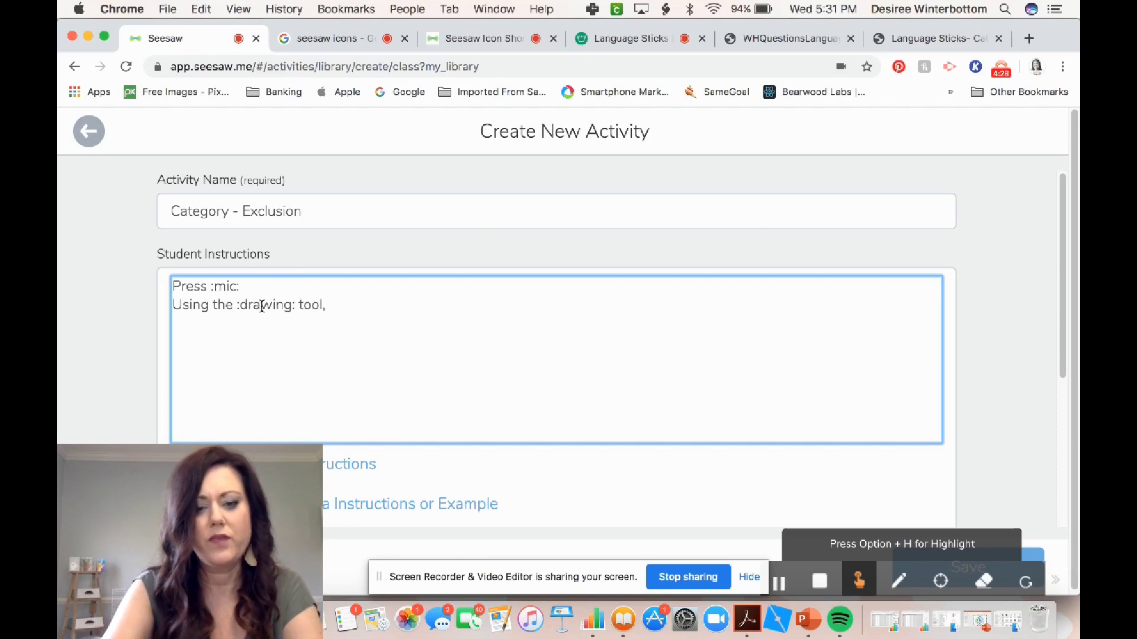
text( cross)
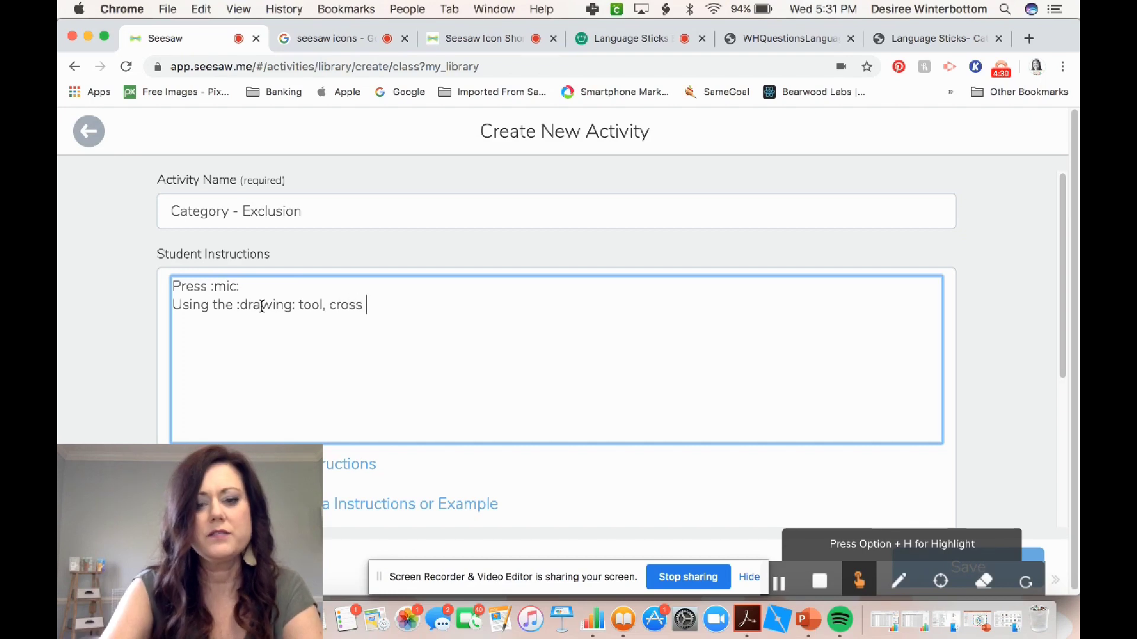
text( out the item)
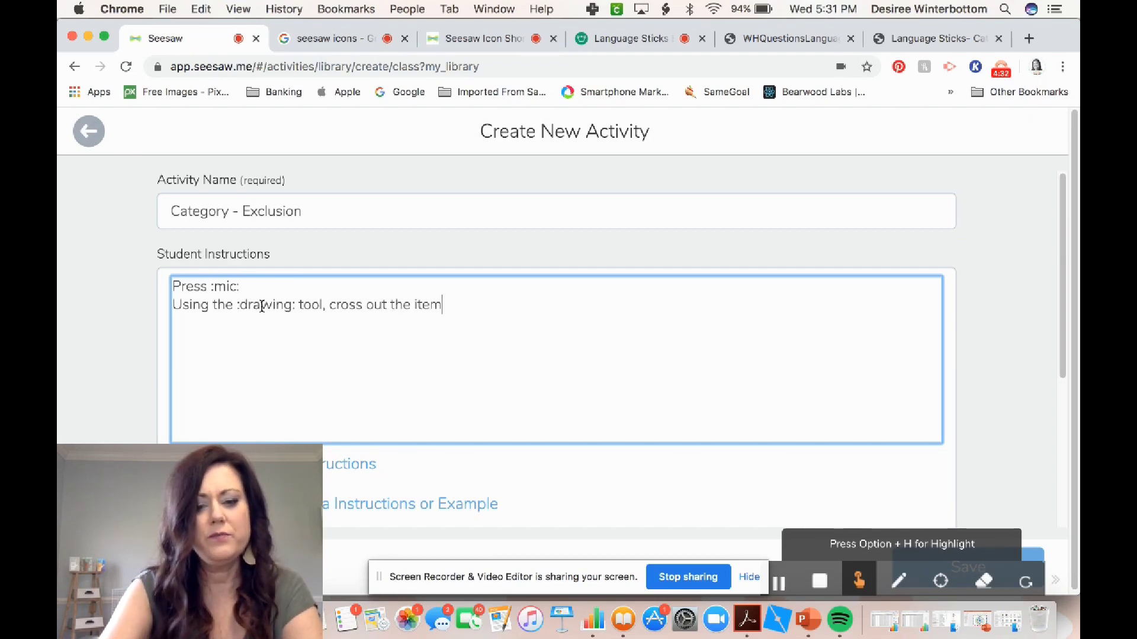
text( that does)
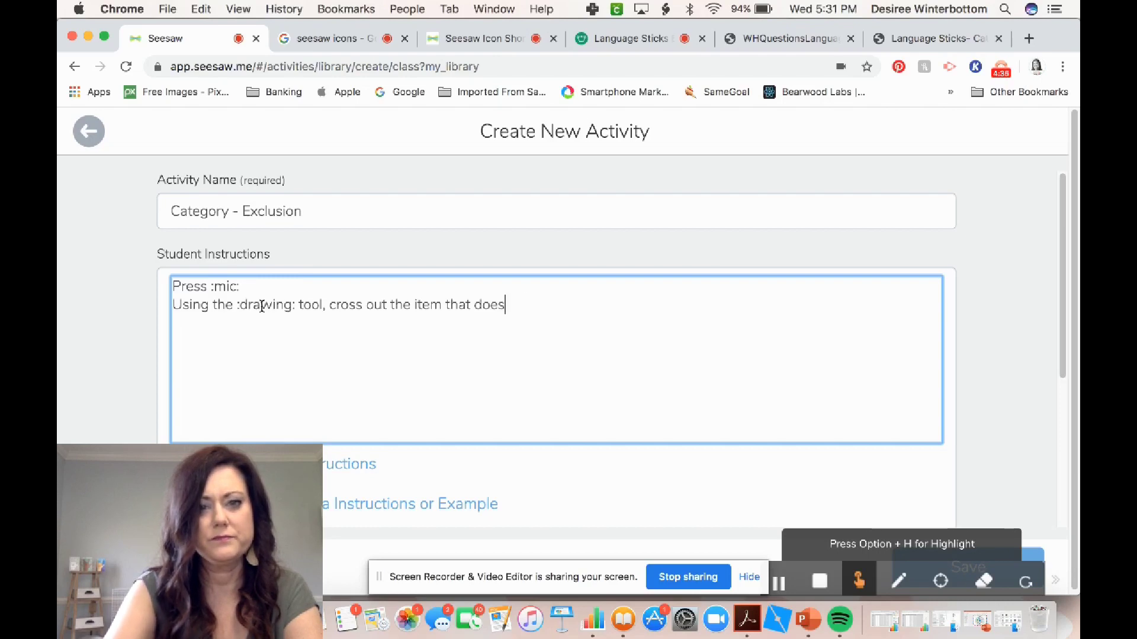
text(no not belon)
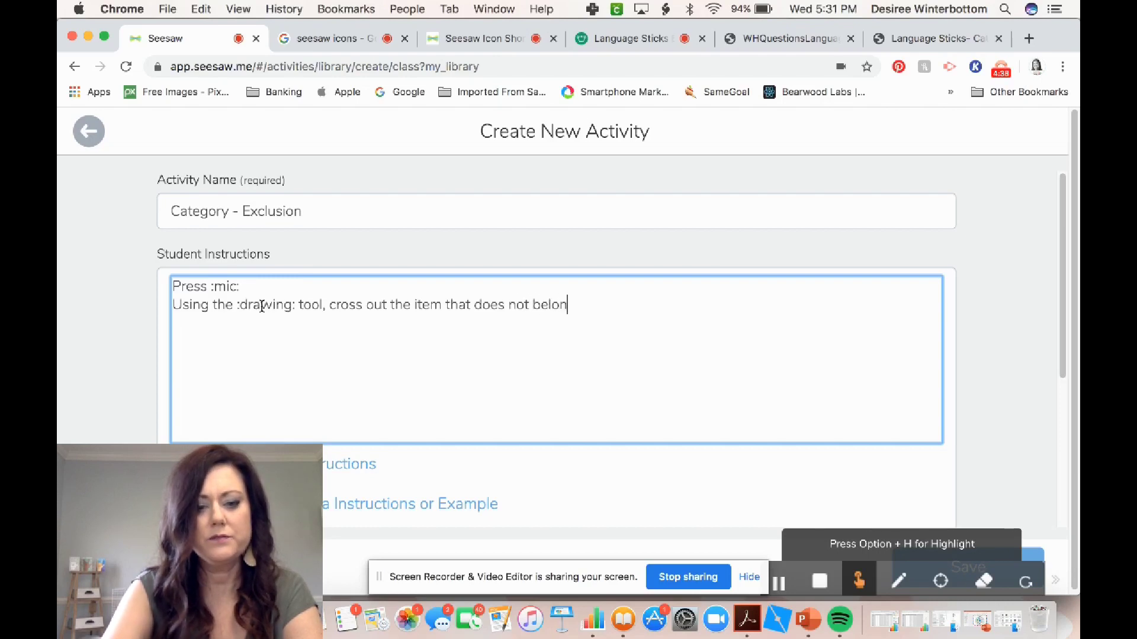
text(g in ea)
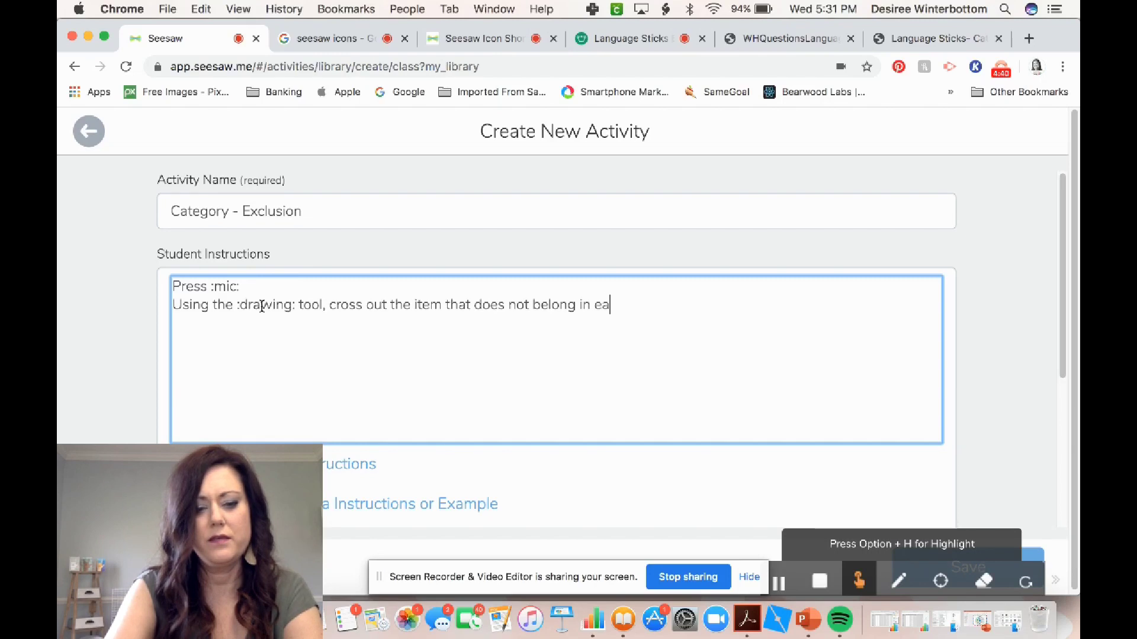
text(ch category.)
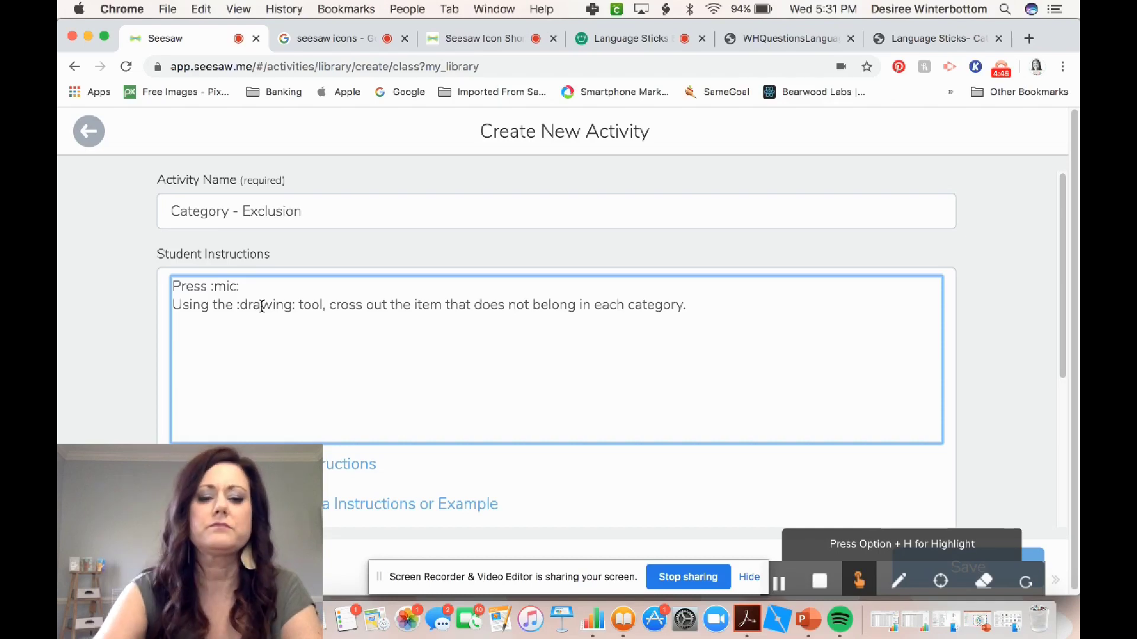
Step: Add a third instruction line: "At the end of each row, name 3 additional items that belong to that category."
text(At the en)
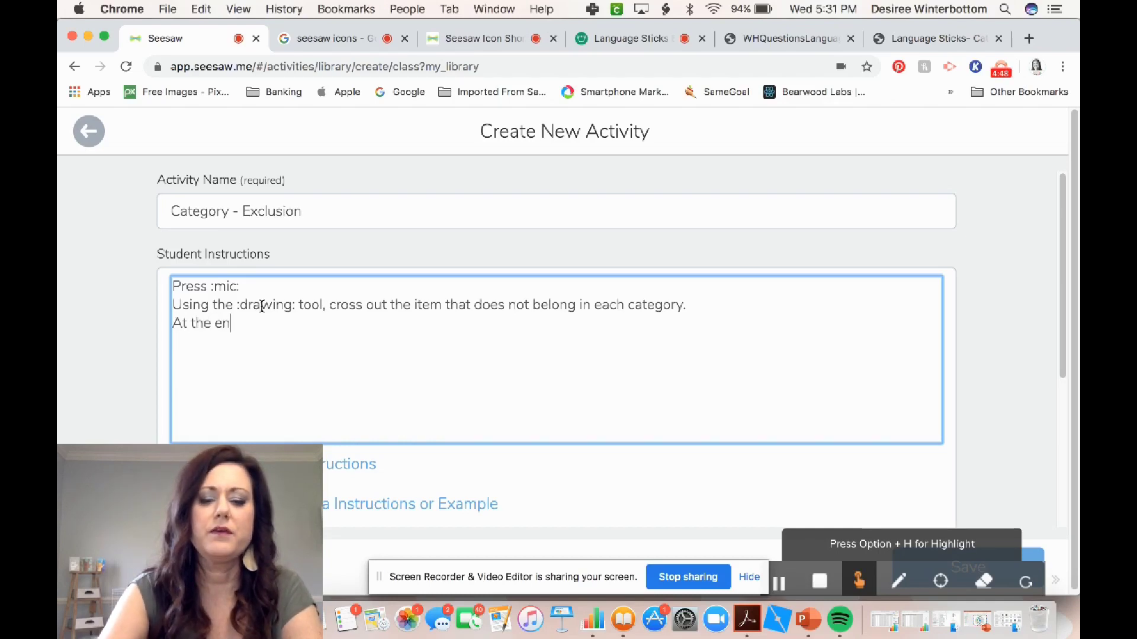
text(d of each )
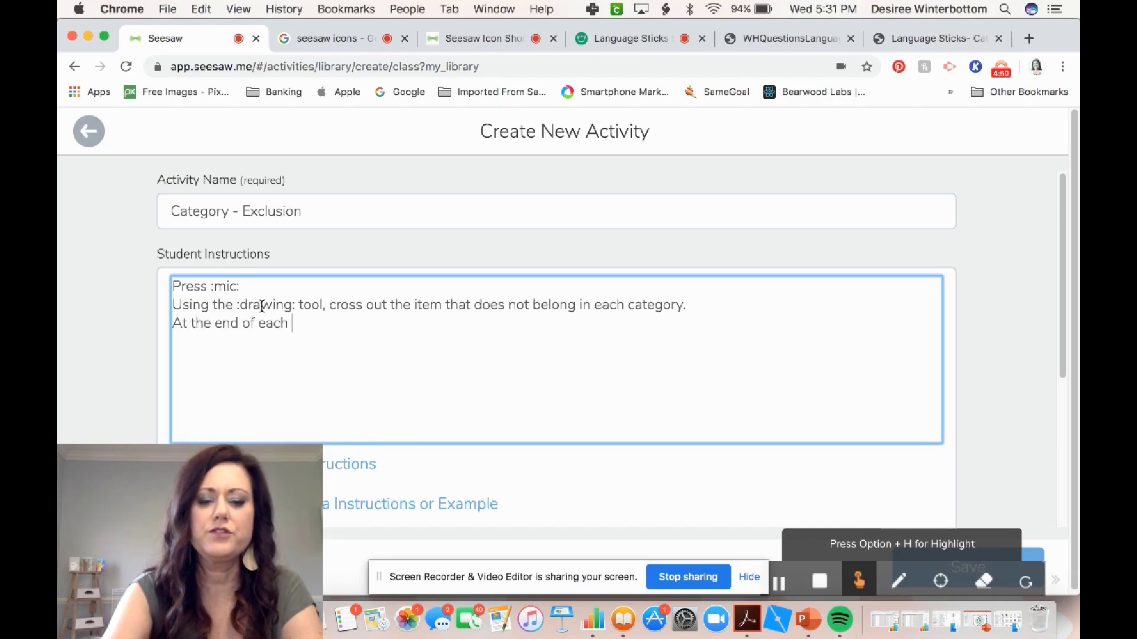
text(row, n)
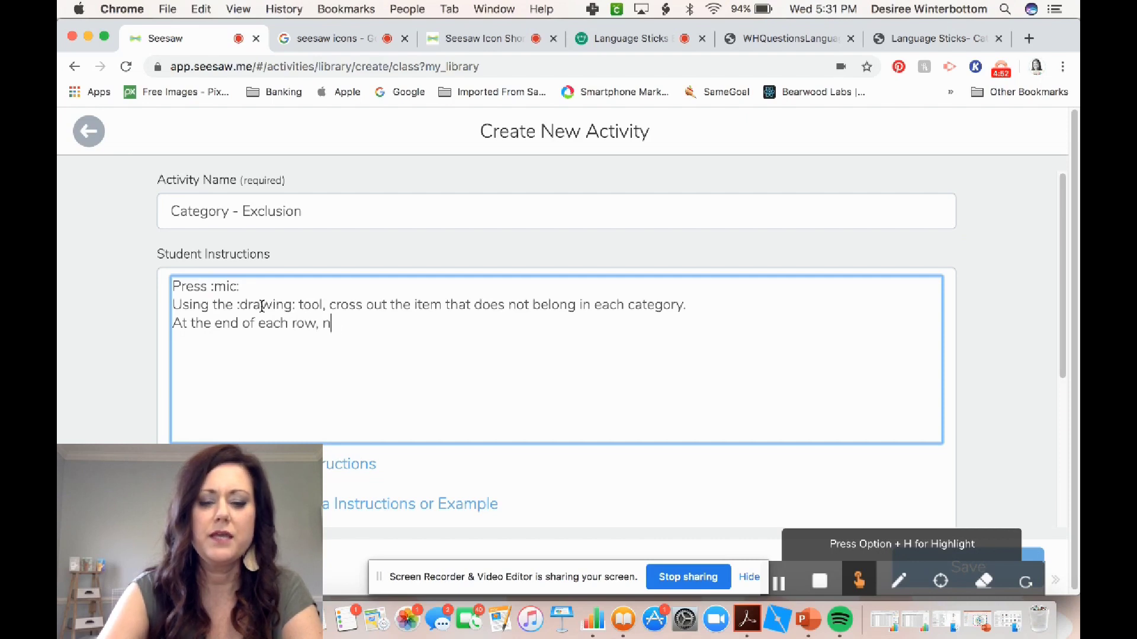
text(ame 3 addt)
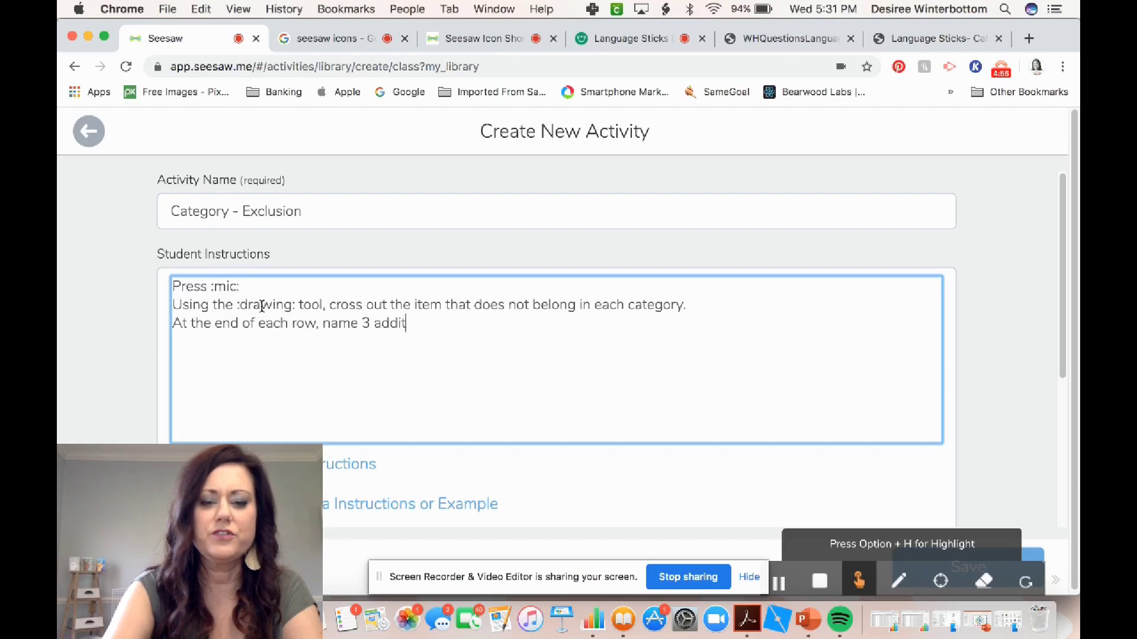
text(ional items )
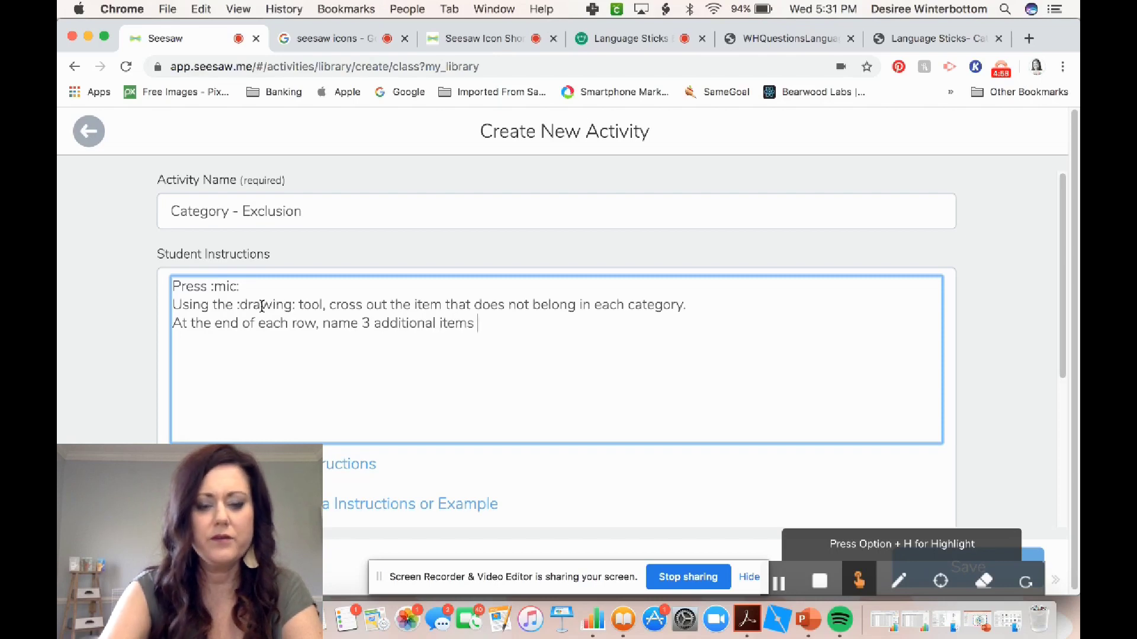
text(that belong )
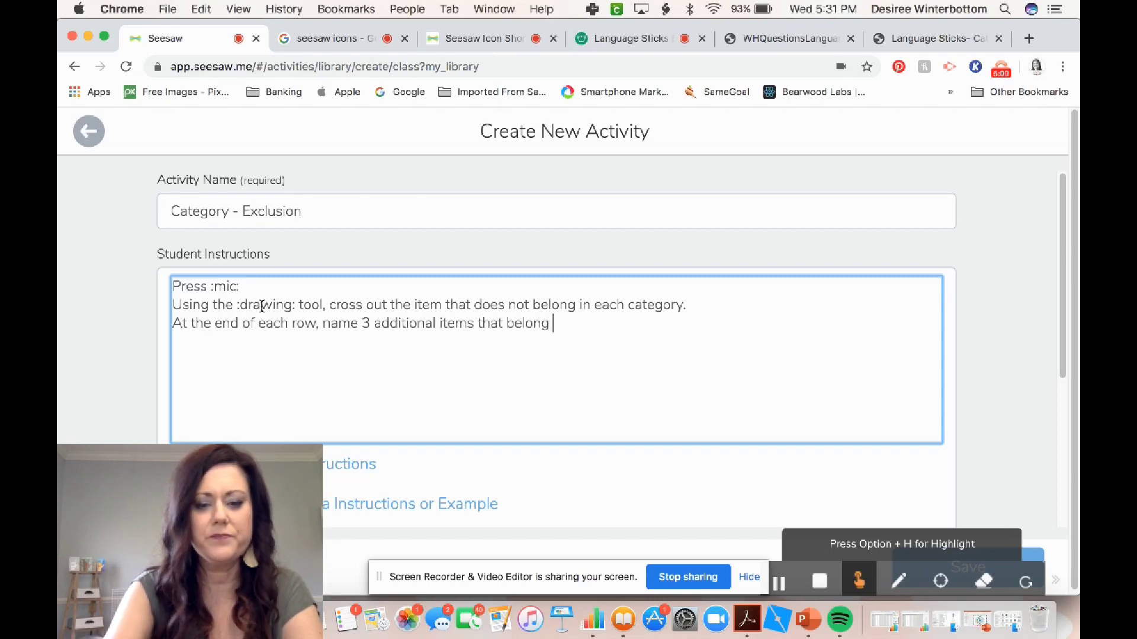
text(to that category.)
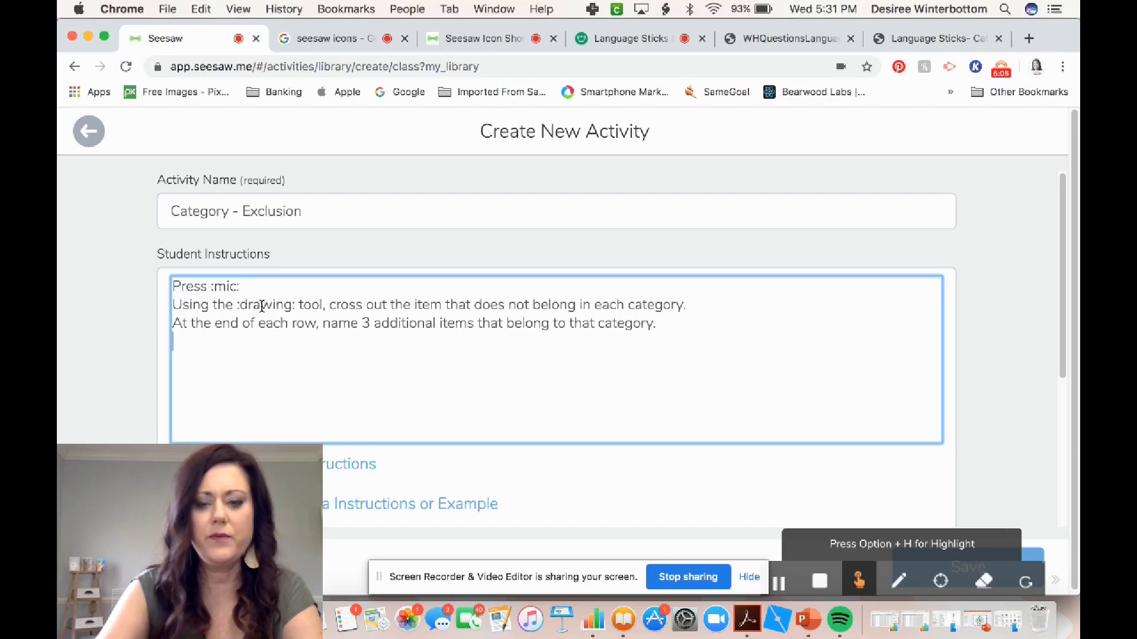
Step: Add "Press :check:" as the final instruction line, checking the shortcut in the Seesaw icon table, and save the activity
text( Press)
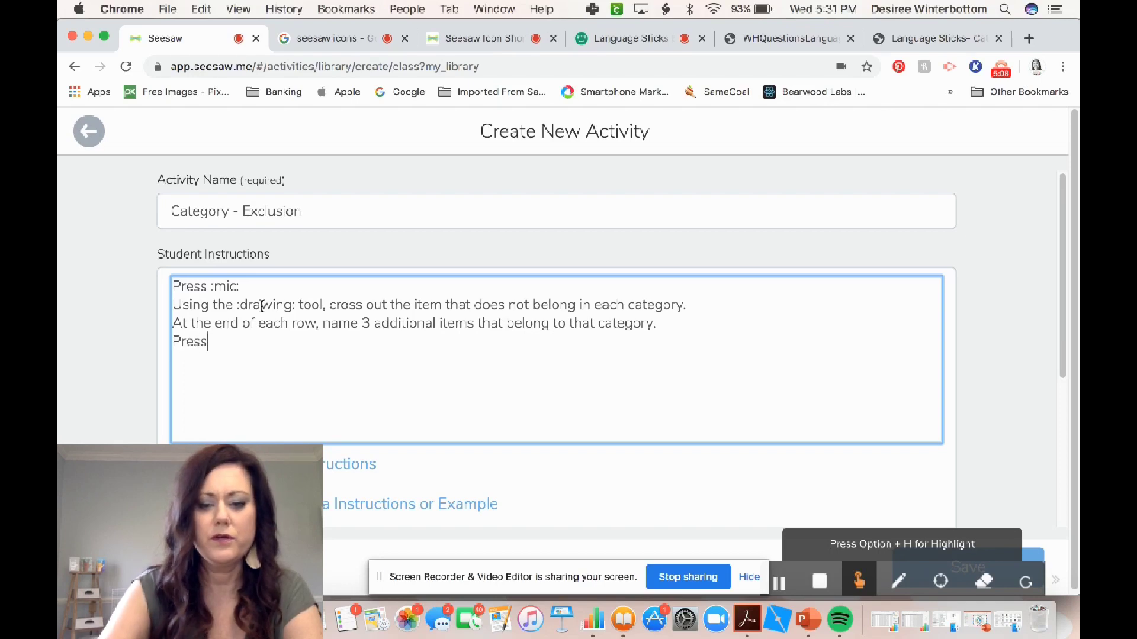
click(779, 582)
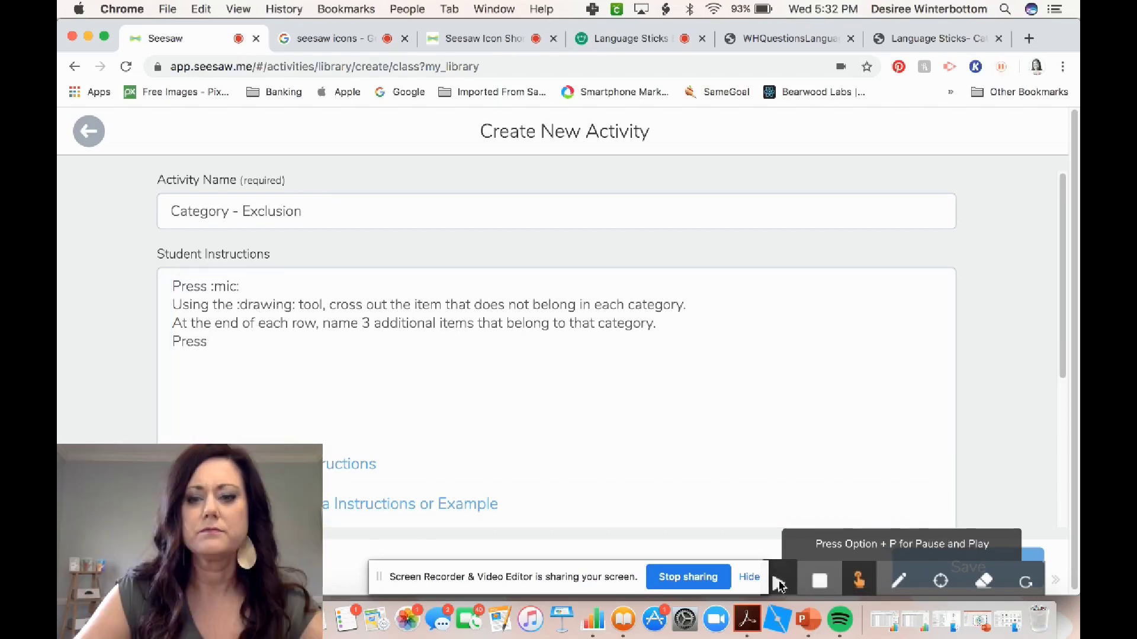
click(476, 39)
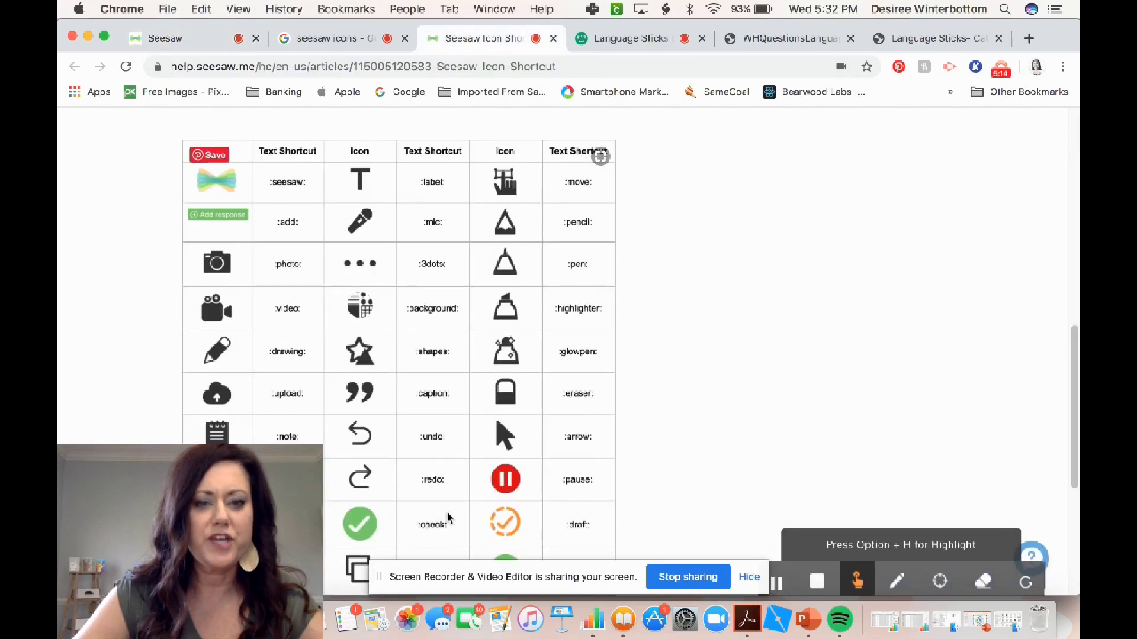
click(219, 40)
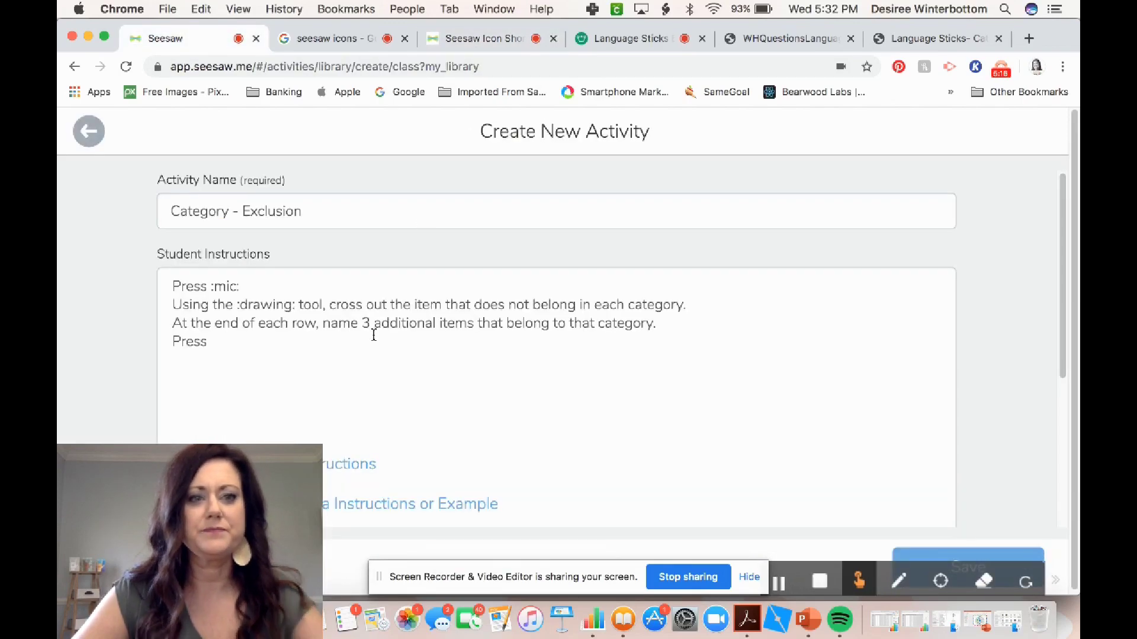
click(295, 353)
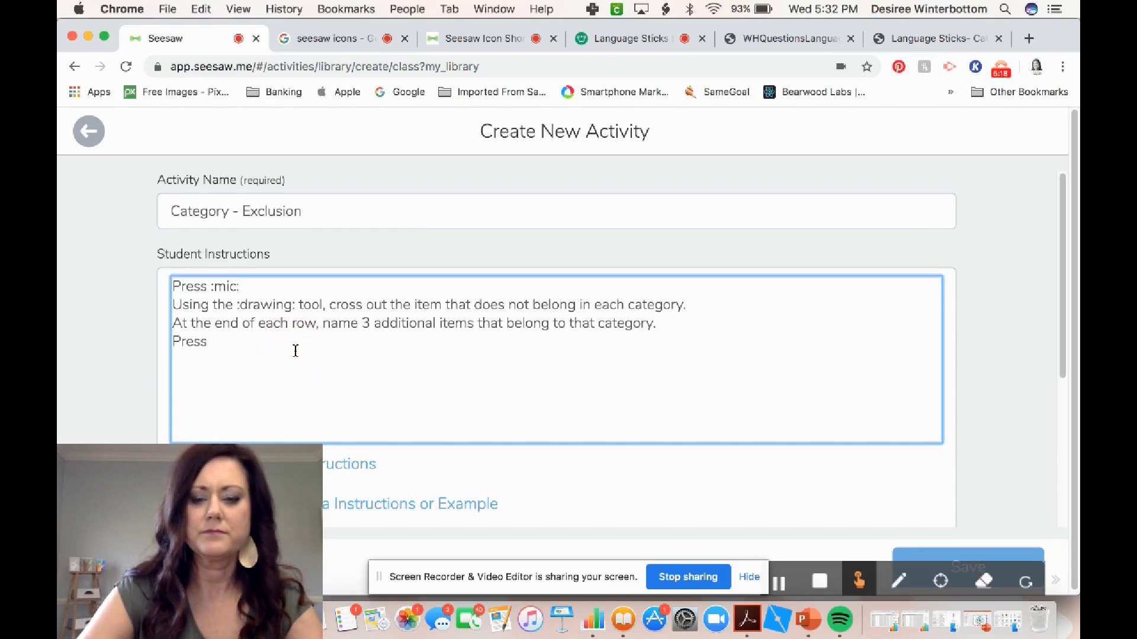
text(:check)
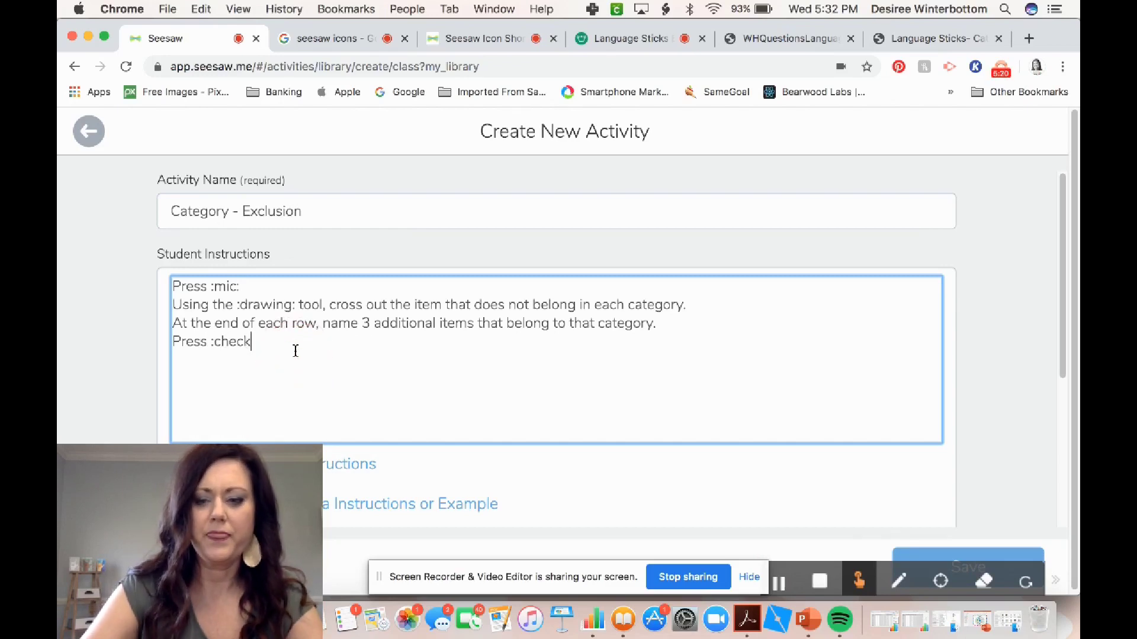
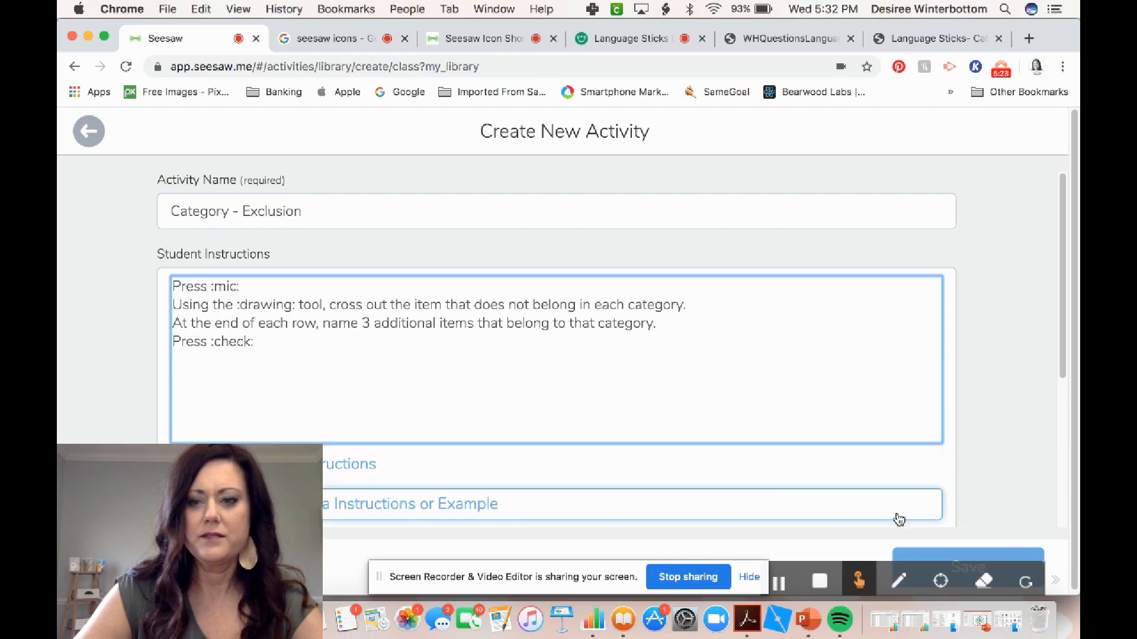
click(938, 553)
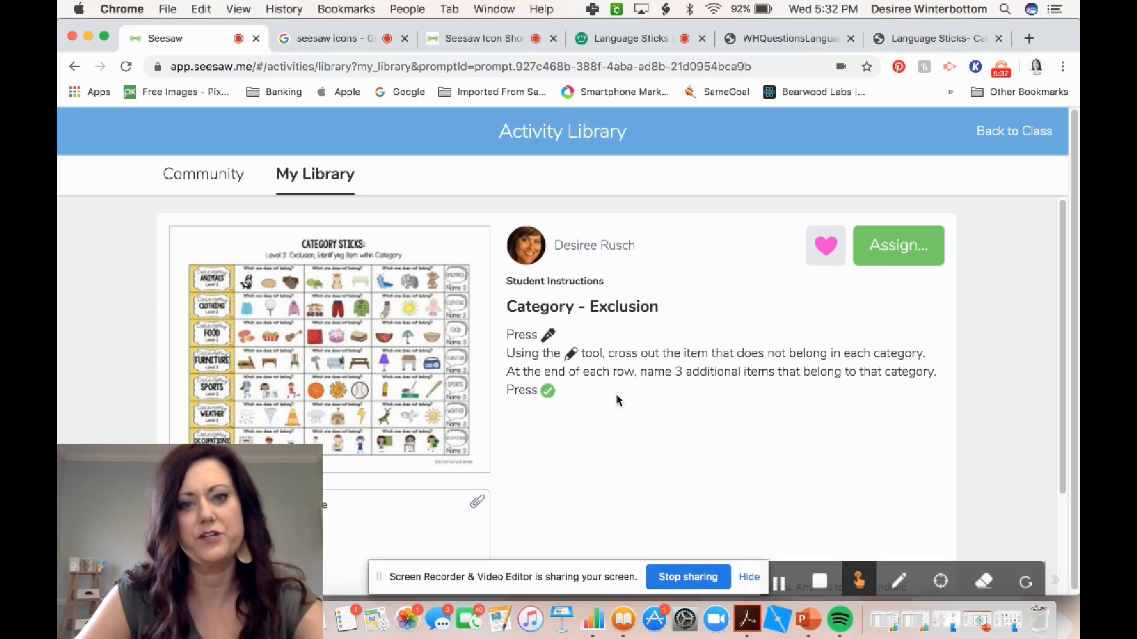
Step: Review the saved activity, start assigning it to the #bigblueonthemove class, and open that class's student selection
scroll(573, 408, down, 1)
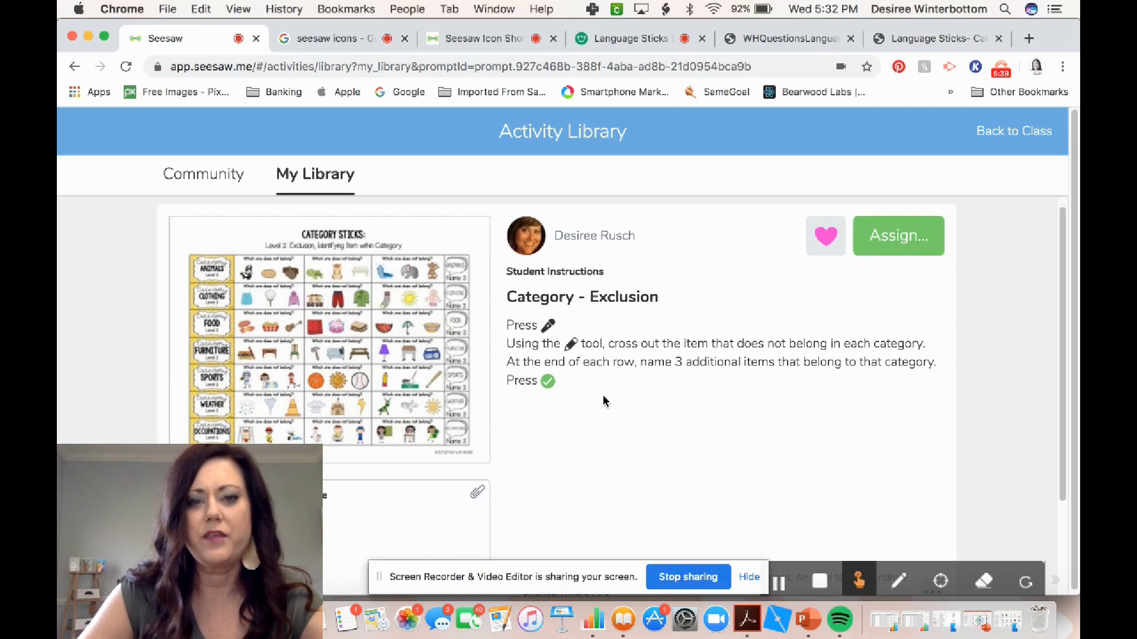
scroll(605, 403, down, 1)
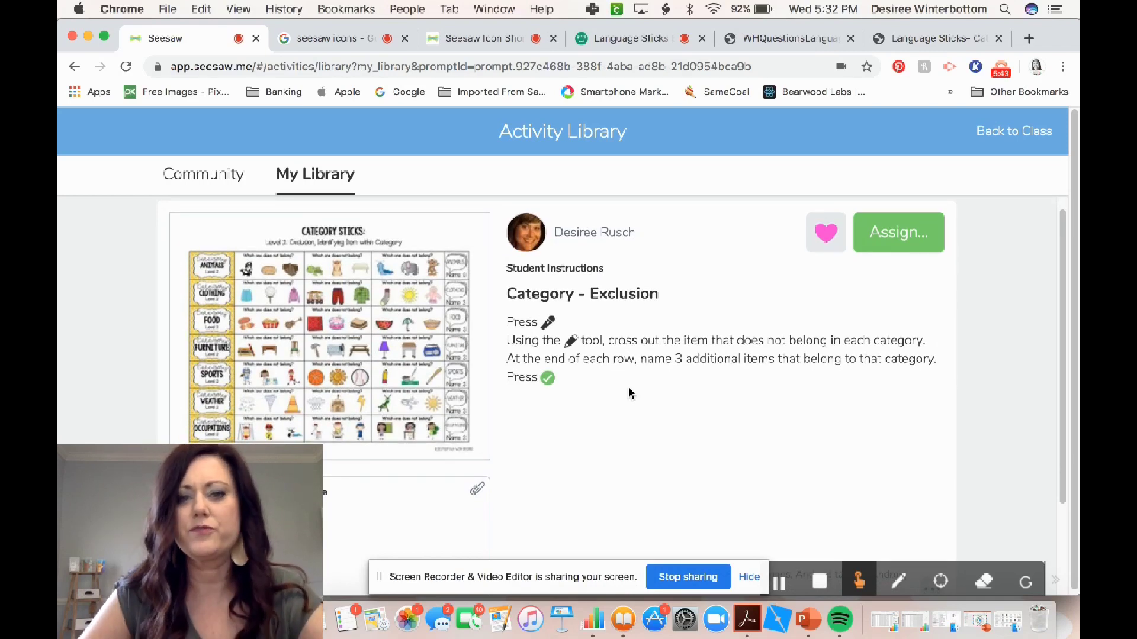
scroll(681, 400, down, 1)
click(917, 230)
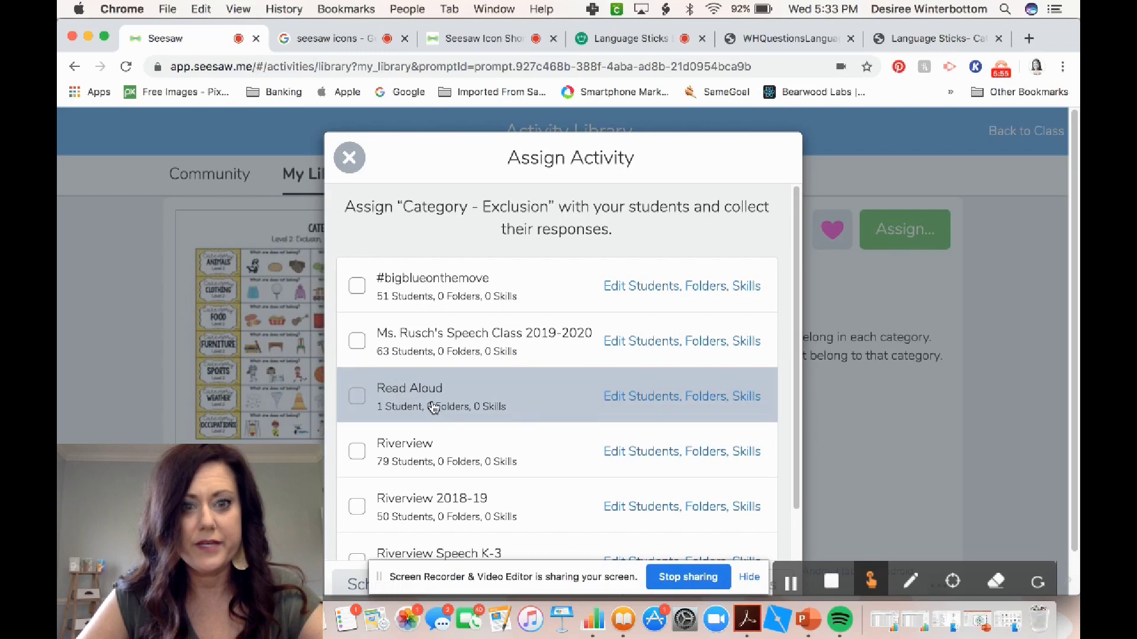
click(434, 297)
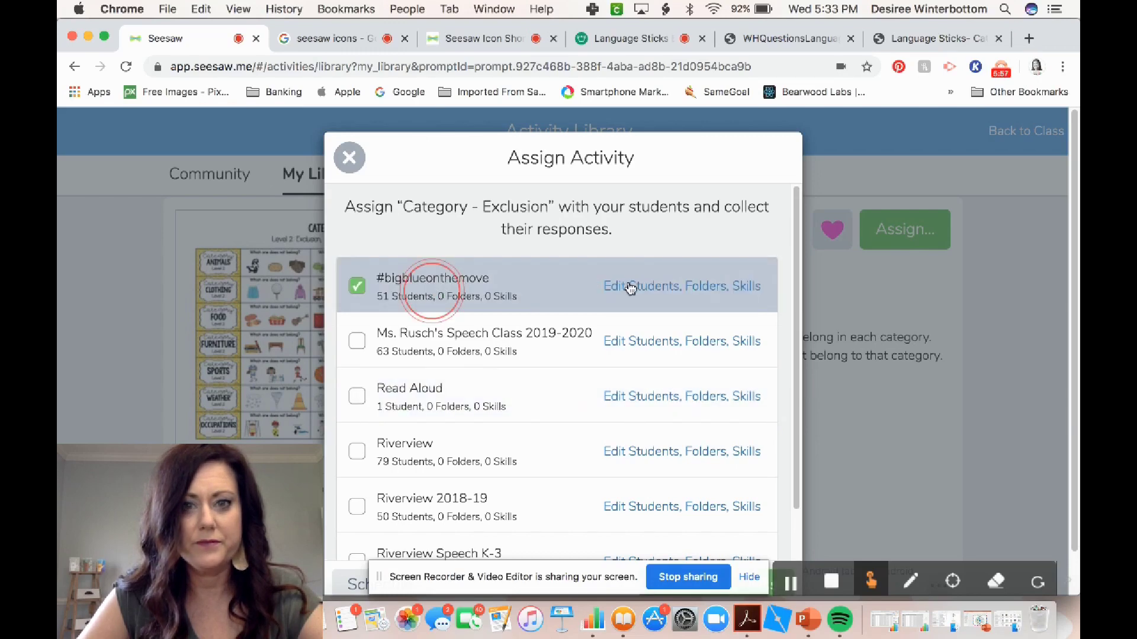
click(629, 285)
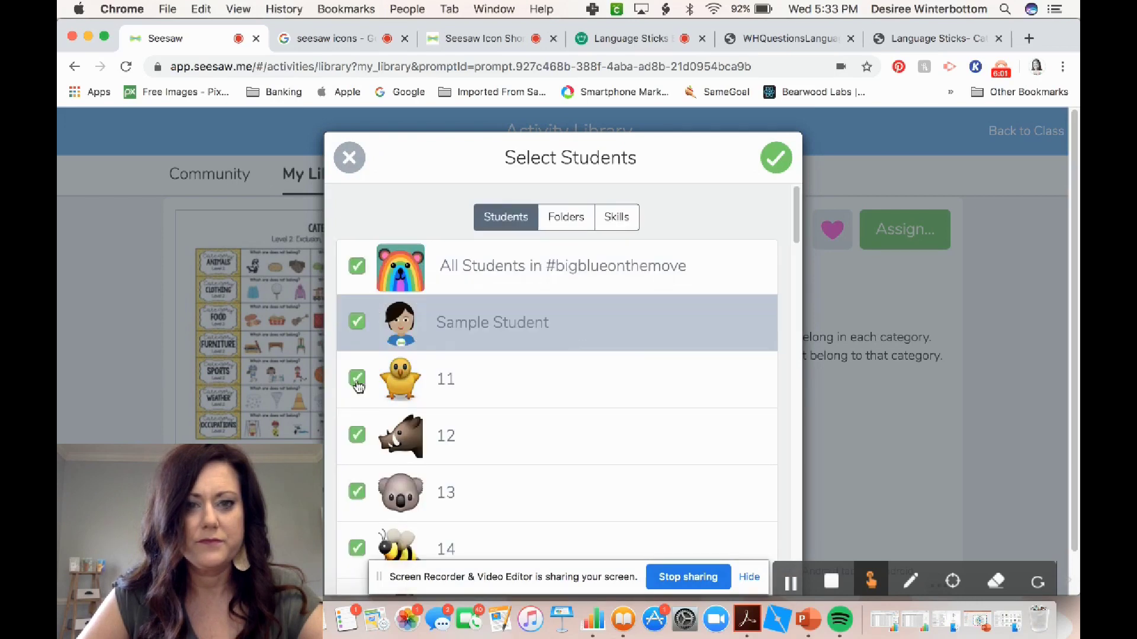
Step: Deselect all students in the #bigblueonthemove class, select only students 11, 13 and 16, and confirm the selection
click(358, 267)
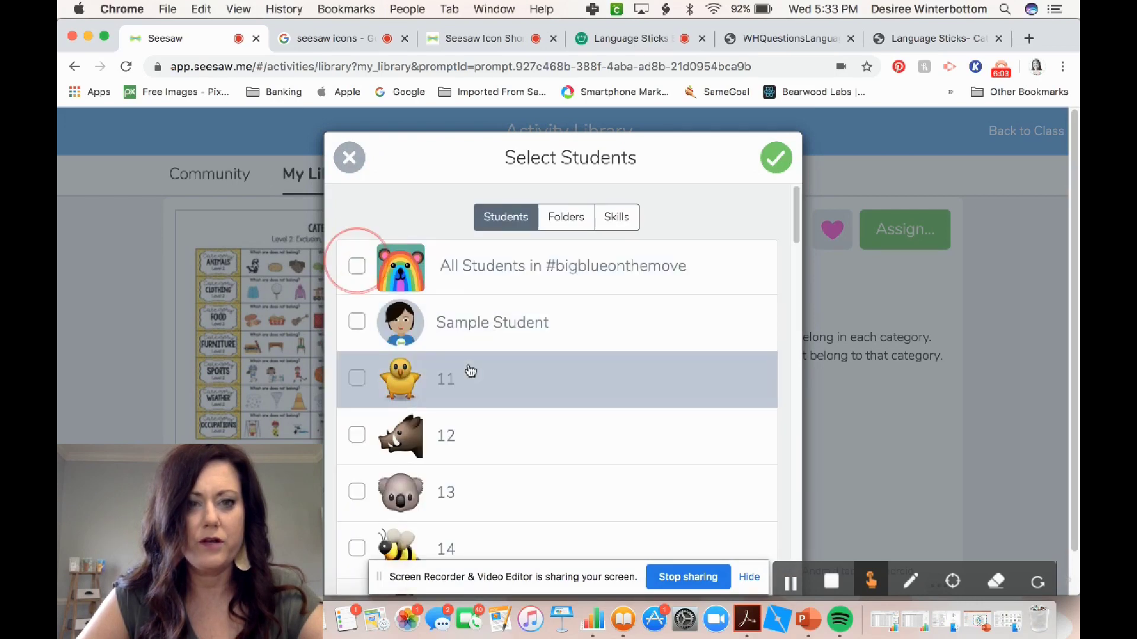
click(356, 381)
click(357, 492)
scroll(520, 487, down, 5)
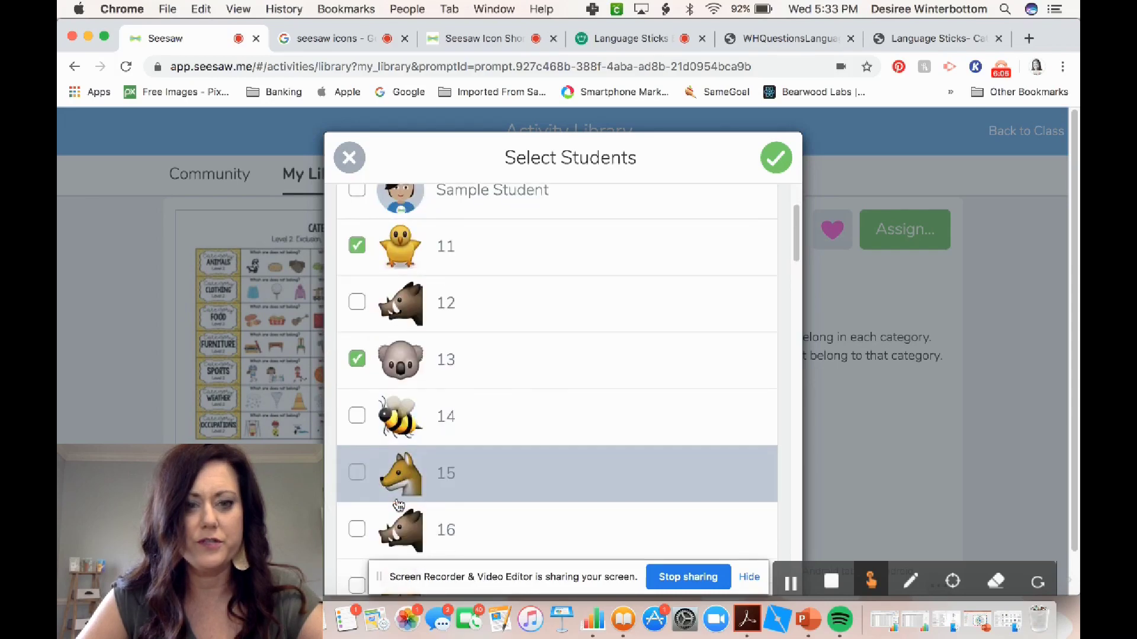
scroll(397, 507, down, 1)
click(356, 500)
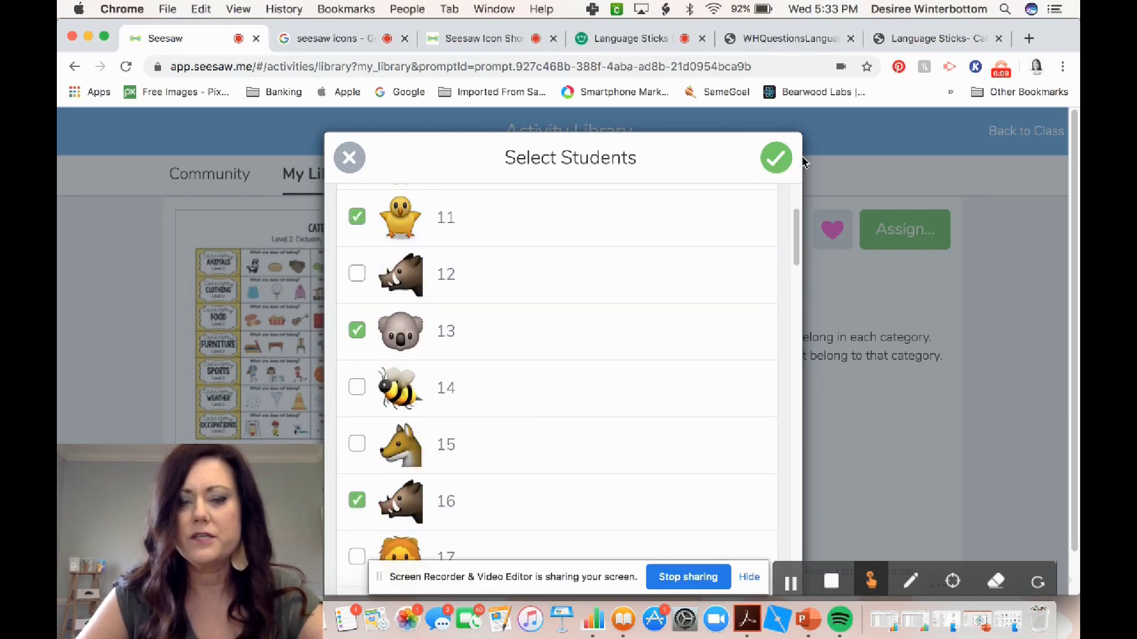
click(775, 158)
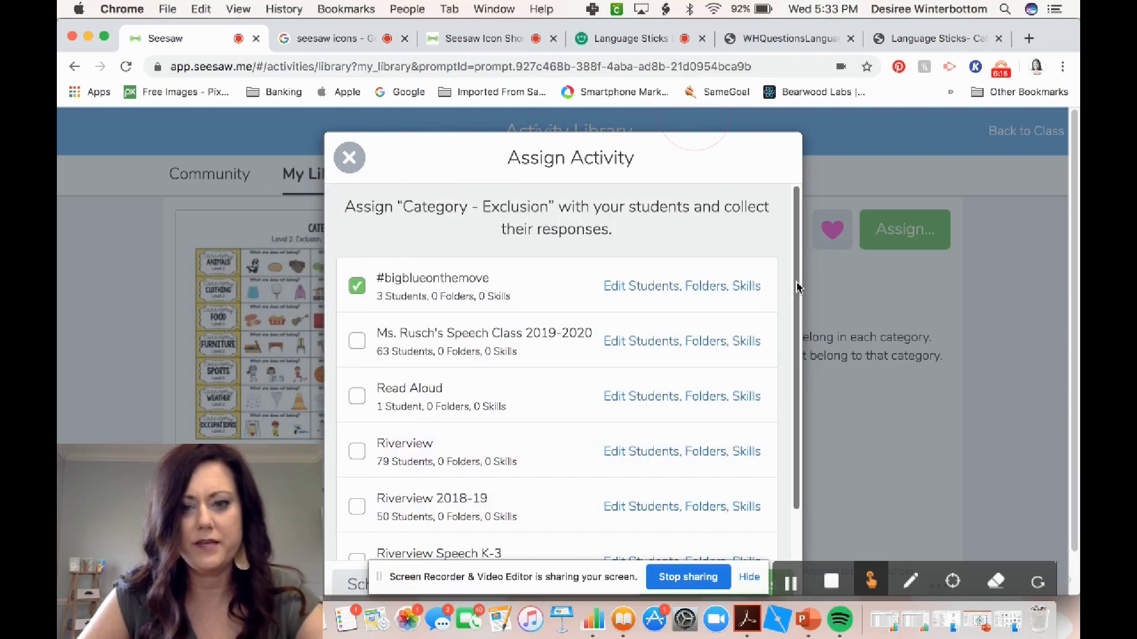
Step: Hide the screen-sharing notice covering the dialog, assign the activity to #bigblueonthemove, and close the assignment confirmation
drag(795, 386, 795, 427)
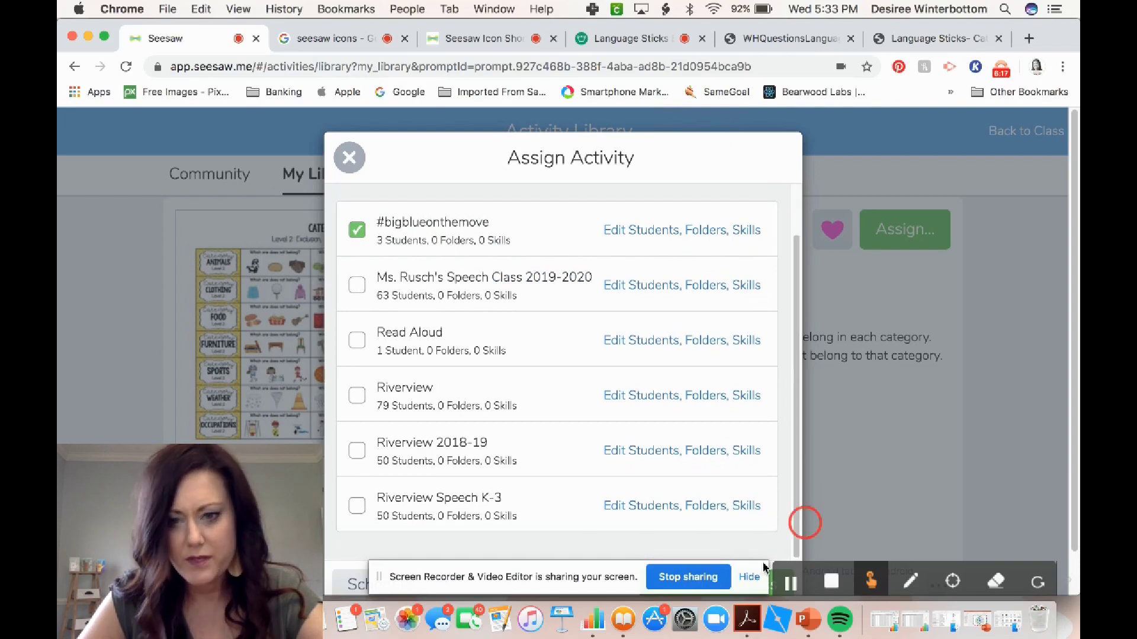
click(772, 583)
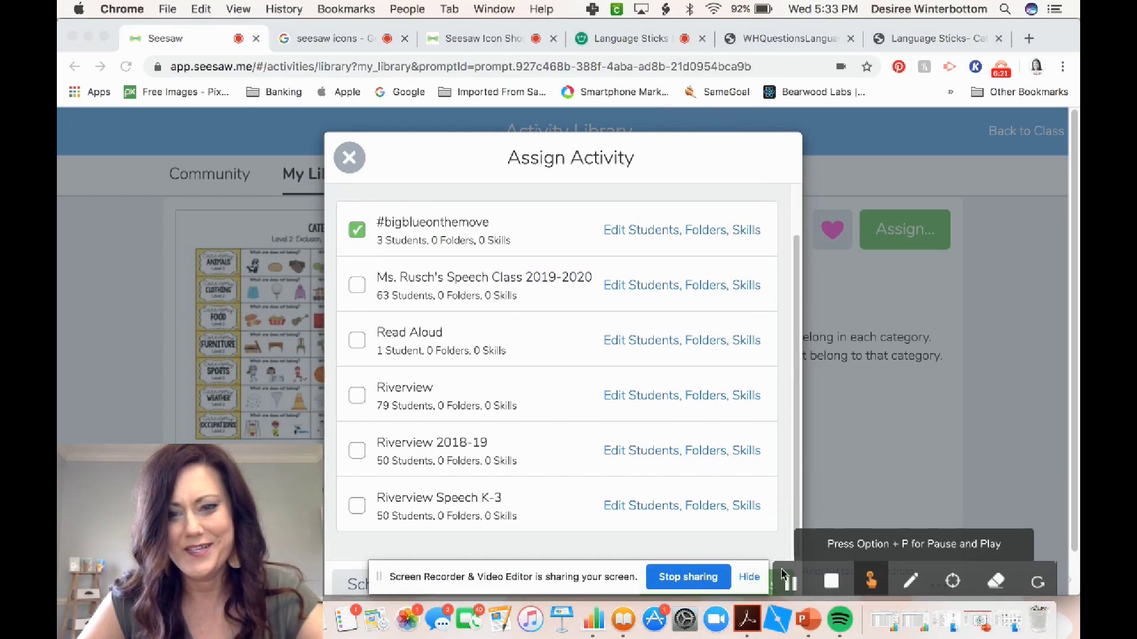
click(750, 577)
click(754, 583)
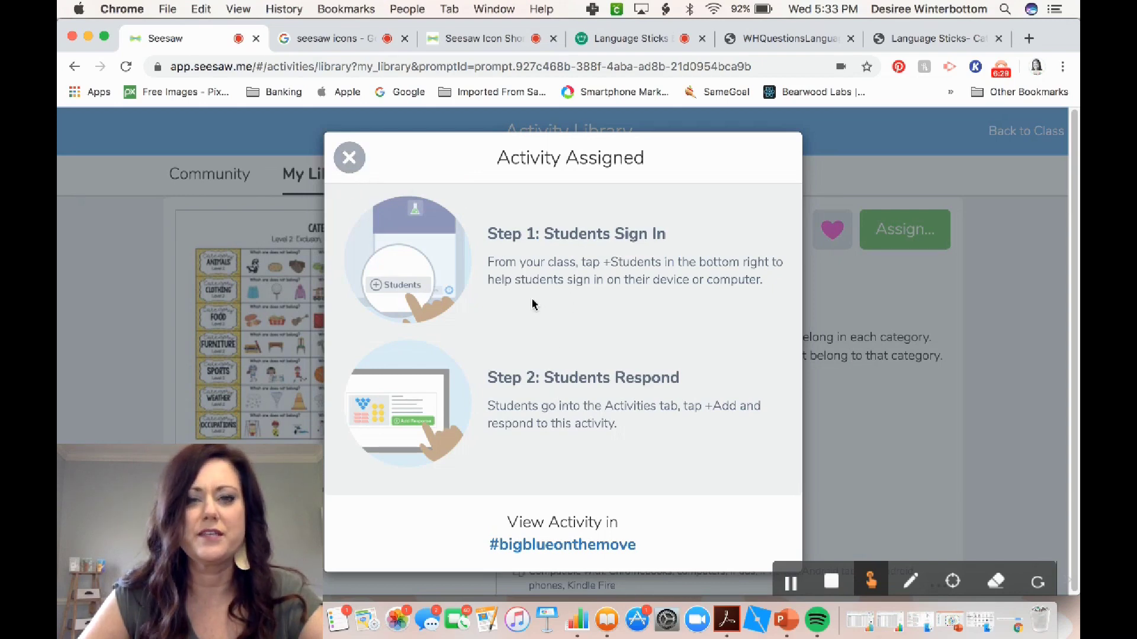
click(349, 158)
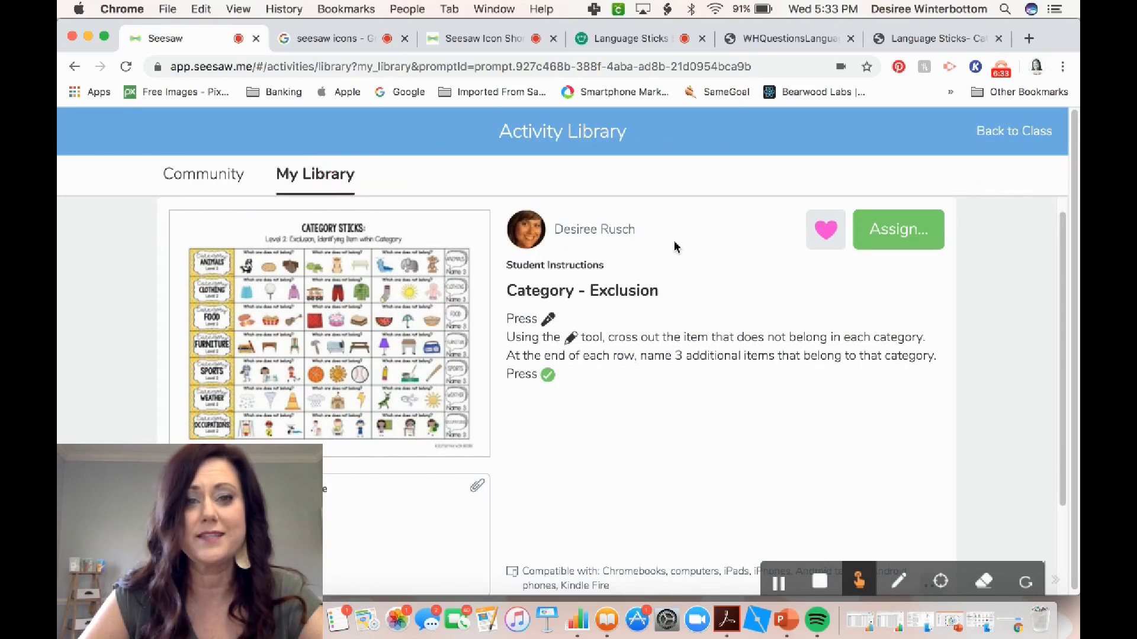
scroll(677, 248, up, 1)
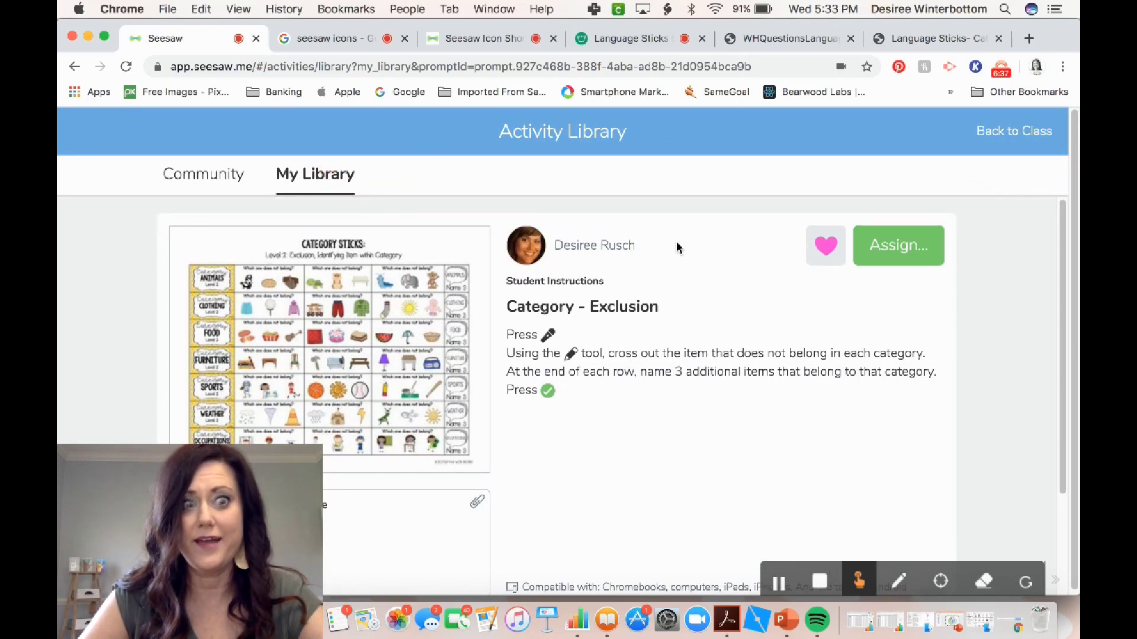
click(780, 583)
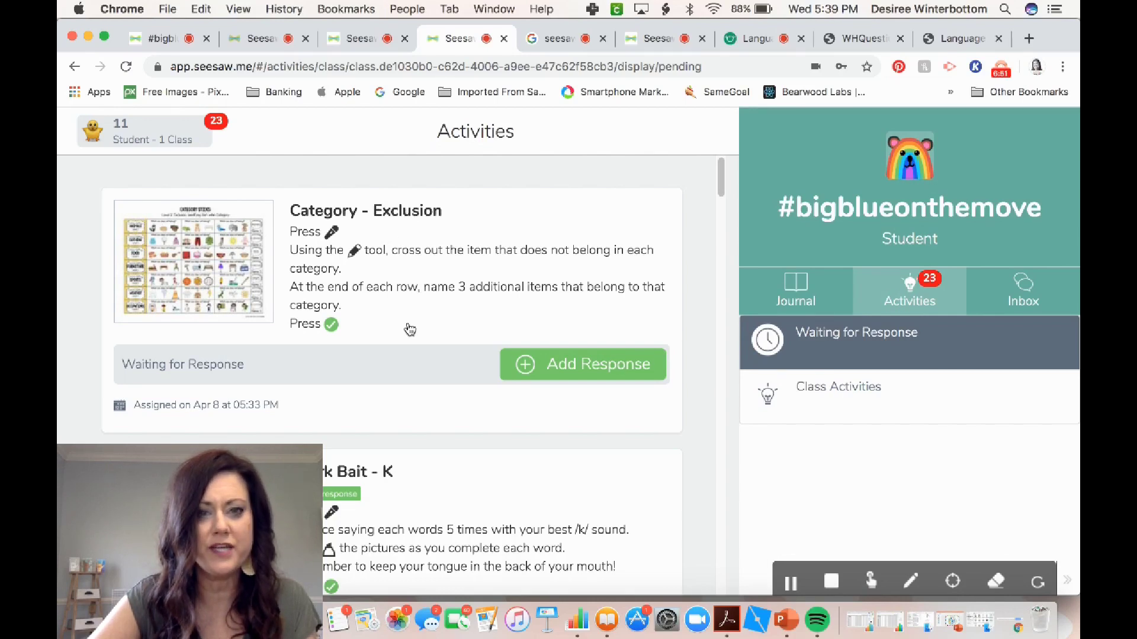
Step: Start a student response to Category - Exclusion and cross out the potato and the table in the Animals row with the red marker
click(557, 369)
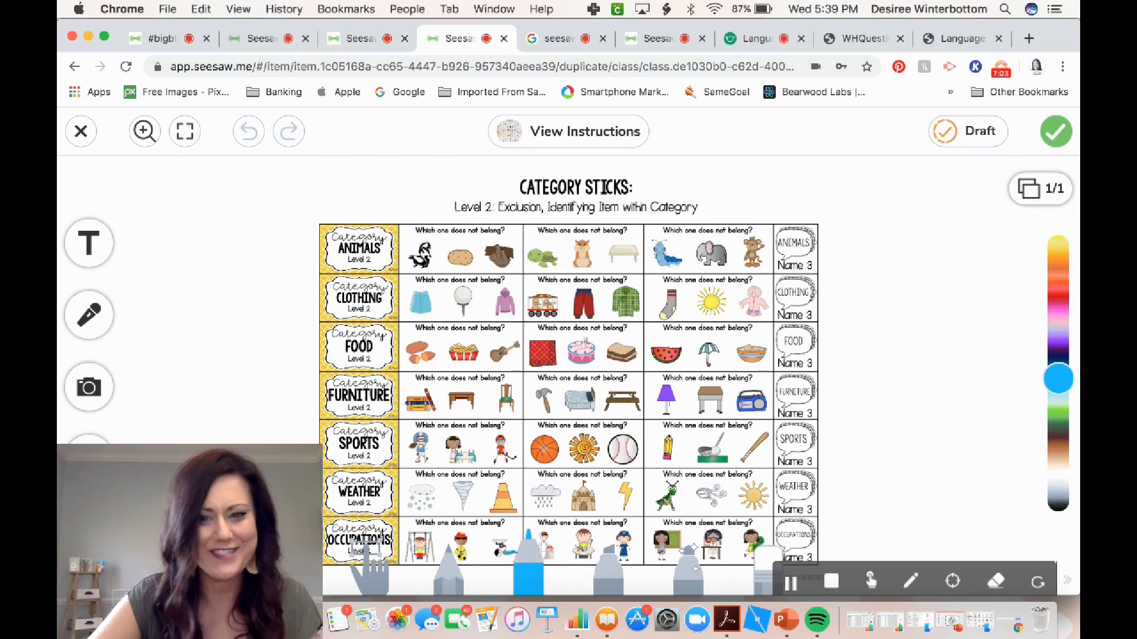
click(528, 579)
click(529, 488)
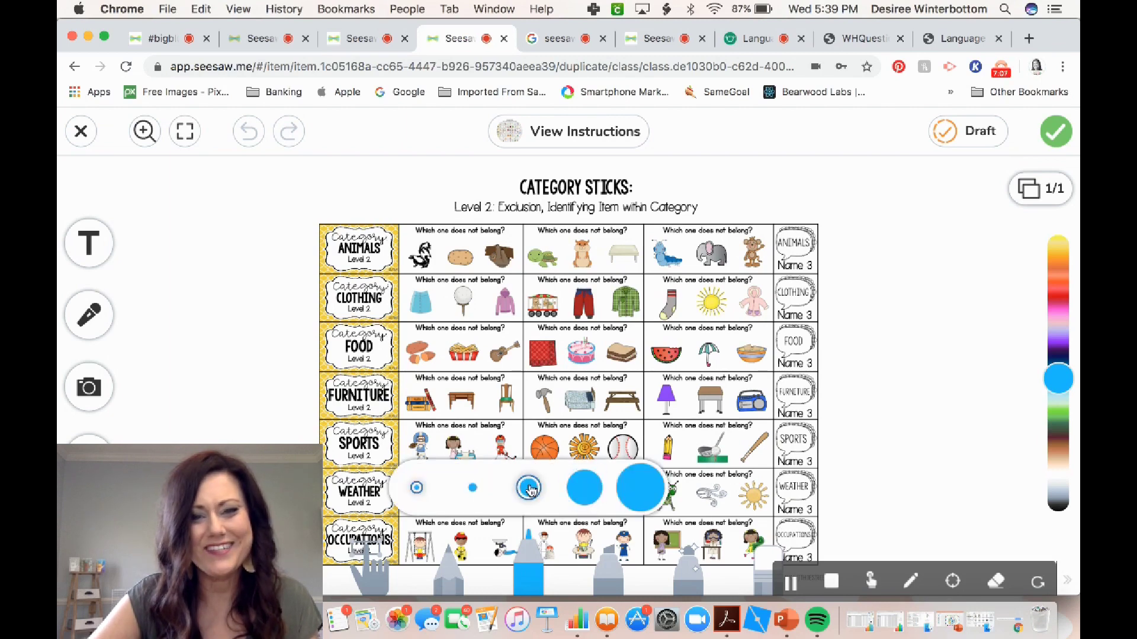
click(1052, 298)
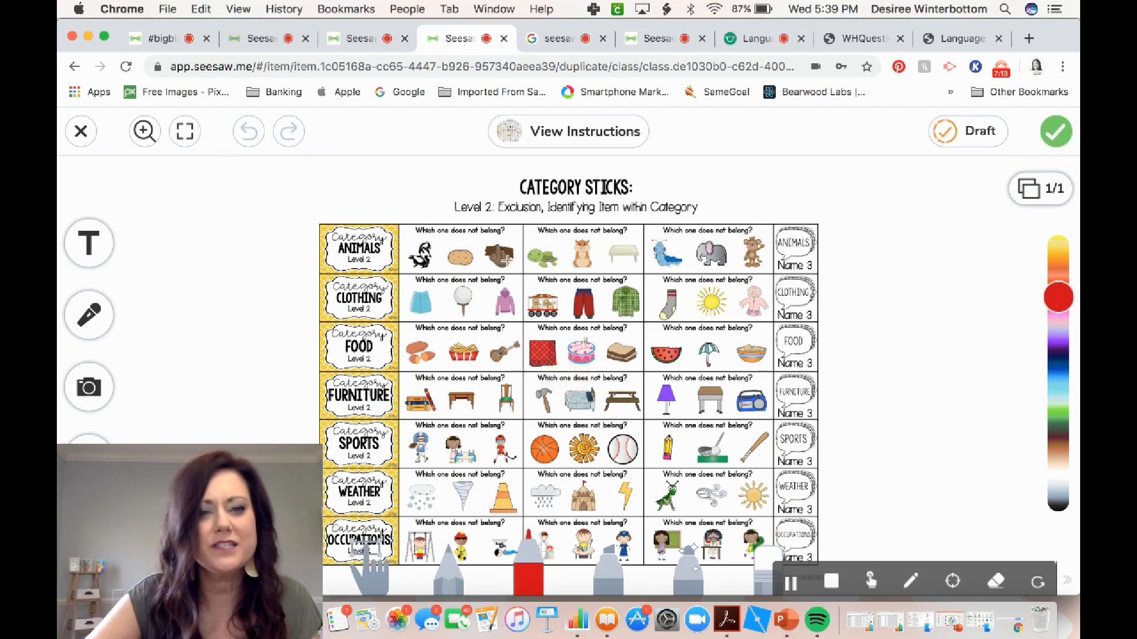
mouse_move(440, 243)
mouse_down()
mouse_move(483, 276)
mouse_move(456, 259)
mouse_move(443, 266)
mouse_up()
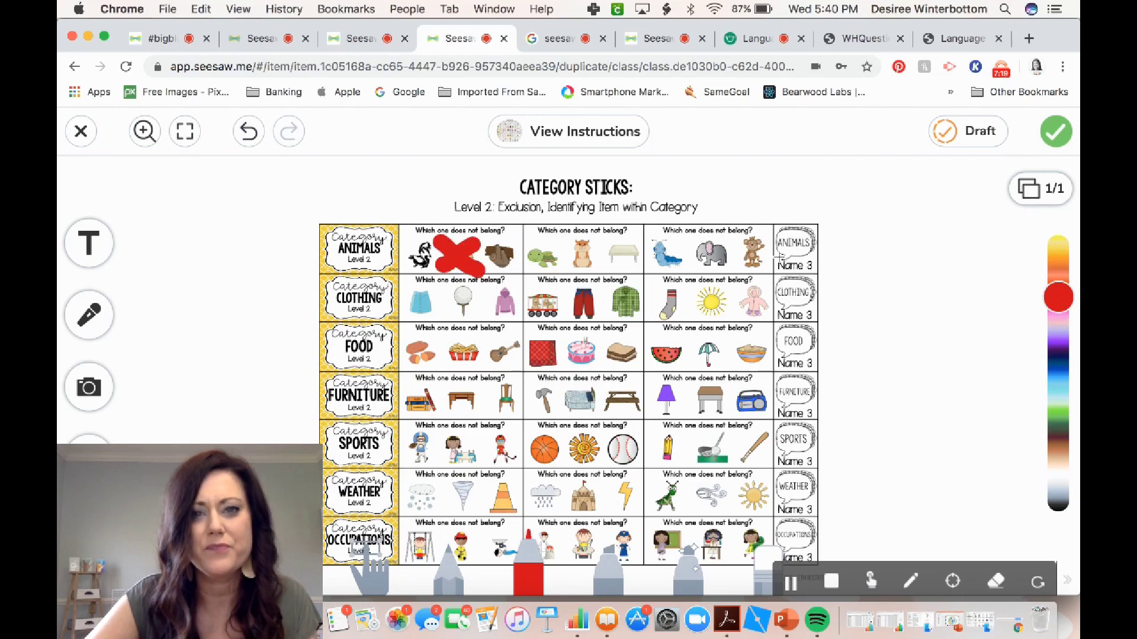
drag(603, 238, 644, 276)
drag(642, 236, 610, 272)
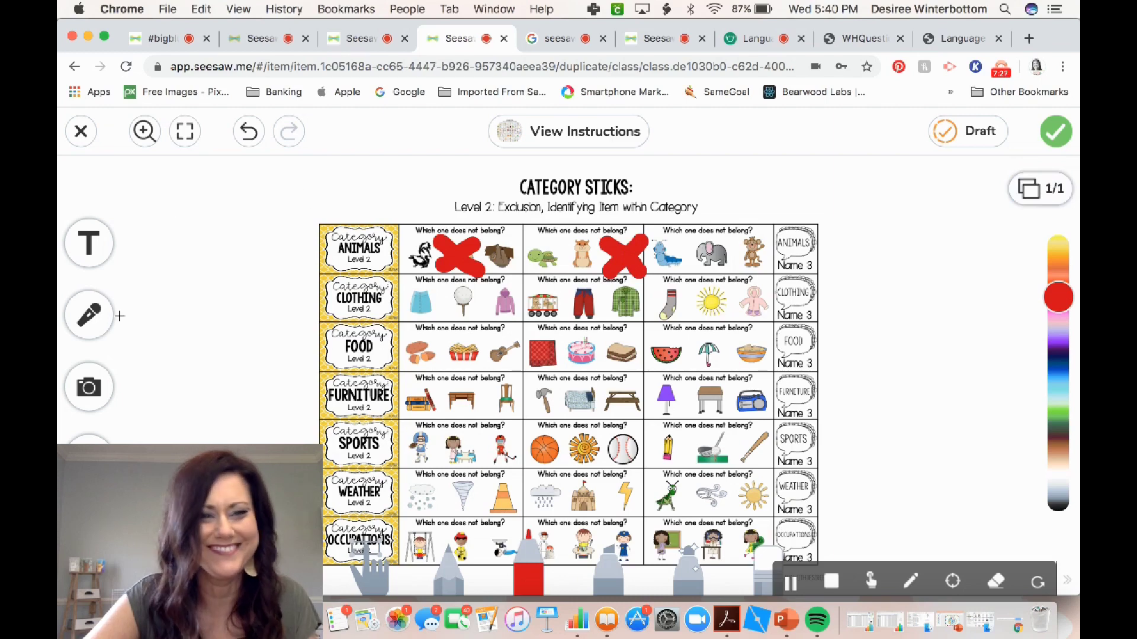
Step: Start a voice recording and cross out the first picture in the third Animals group in red
click(88, 317)
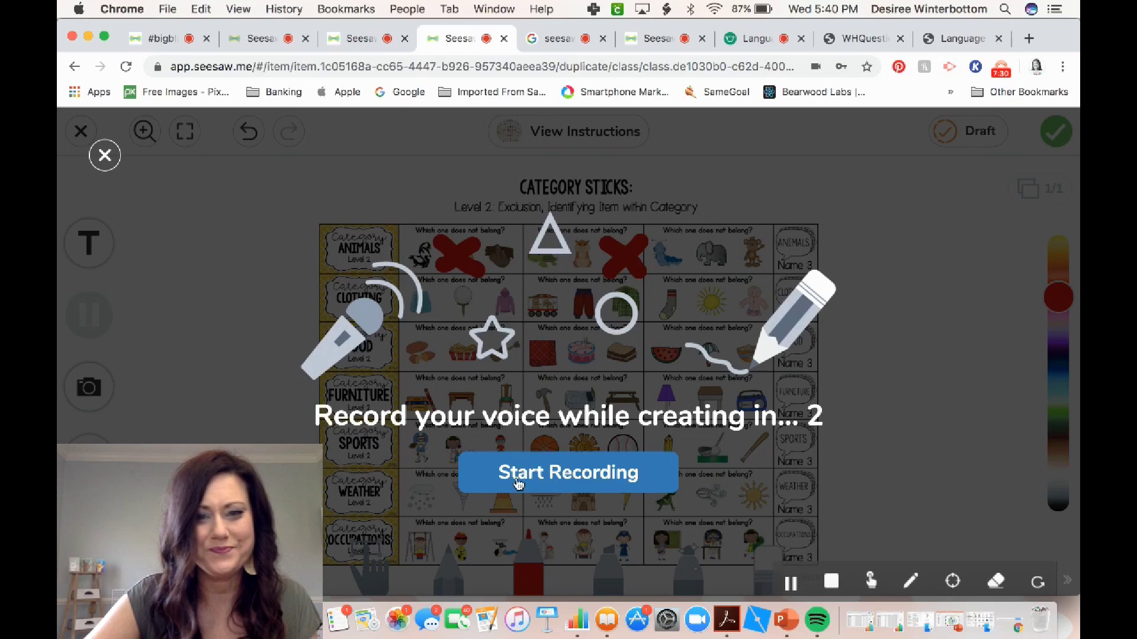
click(518, 484)
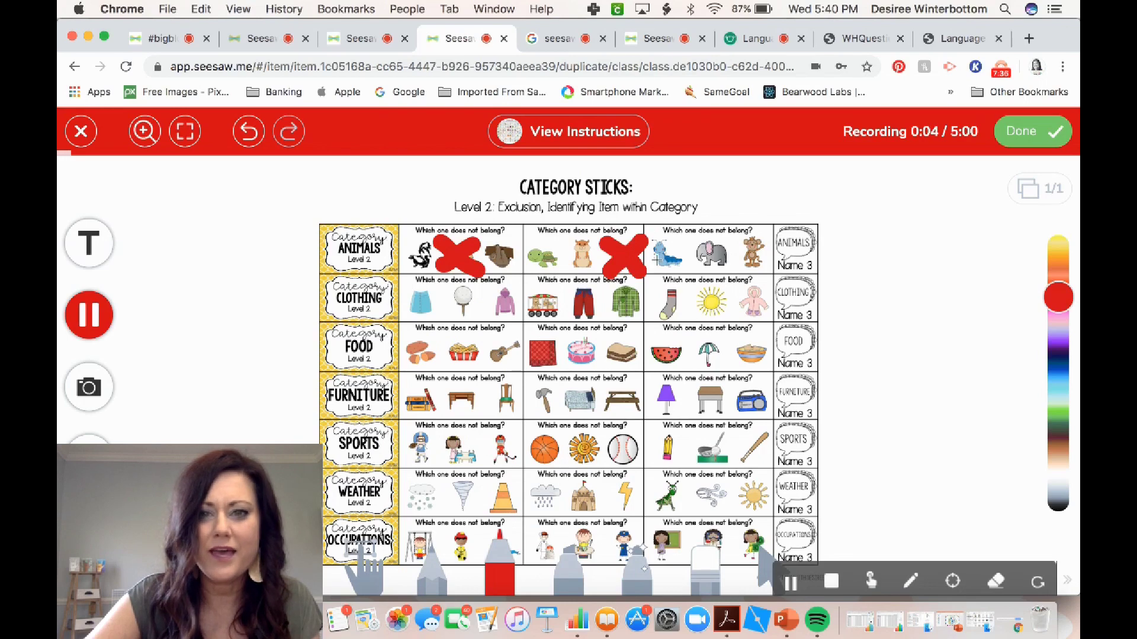
click(500, 581)
mouse_move(686, 235)
mouse_down()
mouse_move(650, 267)
mouse_move(673, 245)
mouse_move(694, 261)
mouse_up()
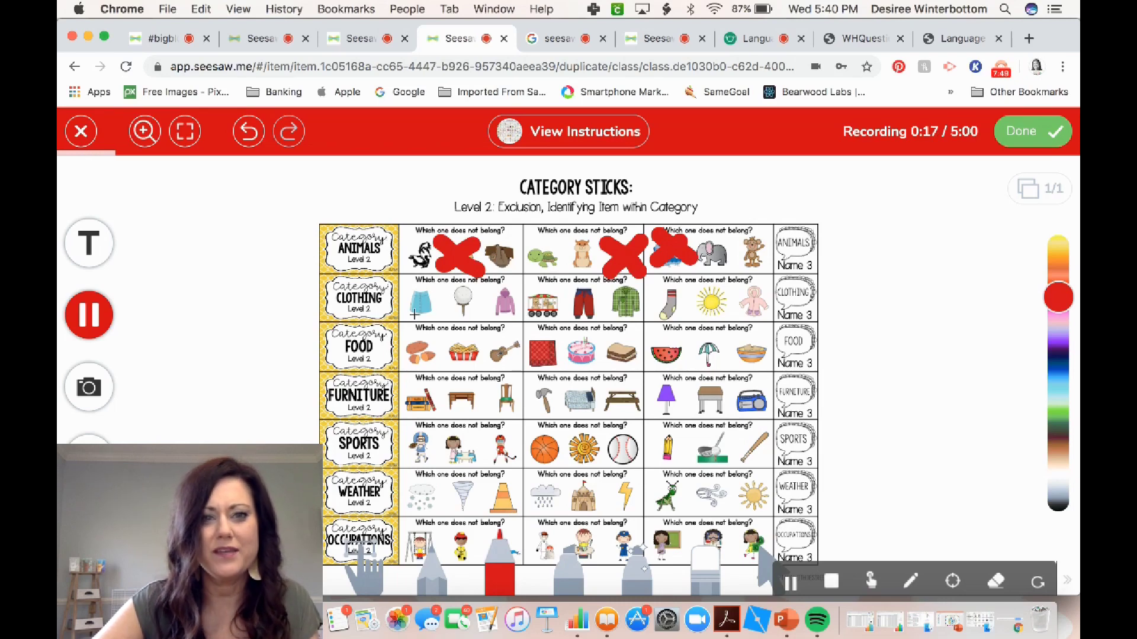
Step: Cross out the golf ball, train car and sun in the Clothing row in blue, and finish the recording and play it back
click(1063, 370)
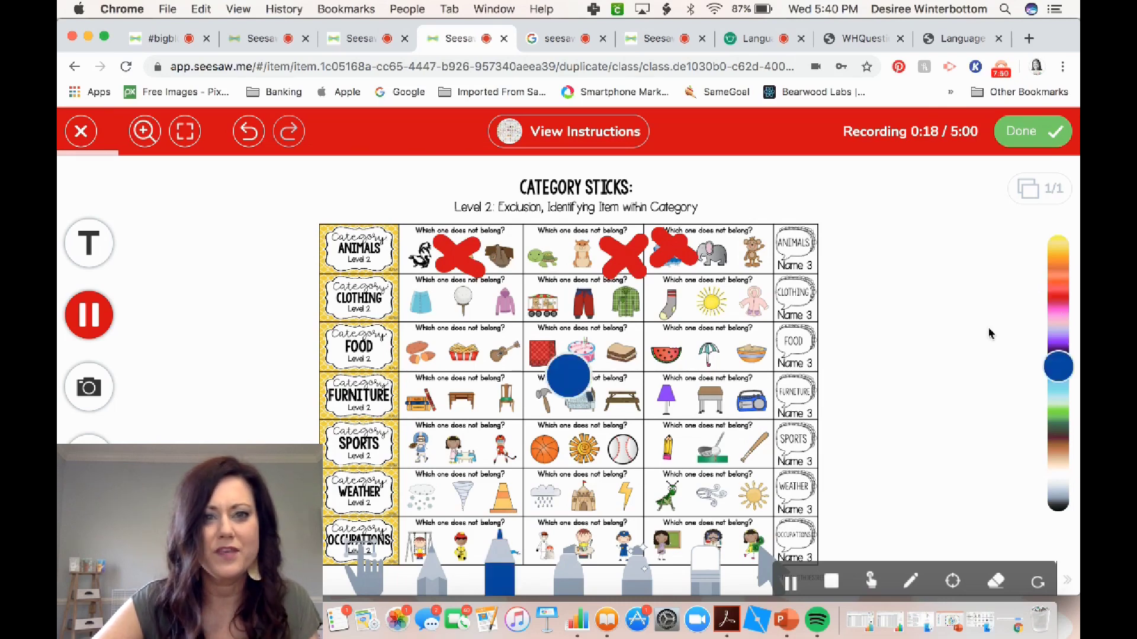
mouse_move(481, 287)
mouse_down()
mouse_move(444, 320)
mouse_move(487, 308)
mouse_up()
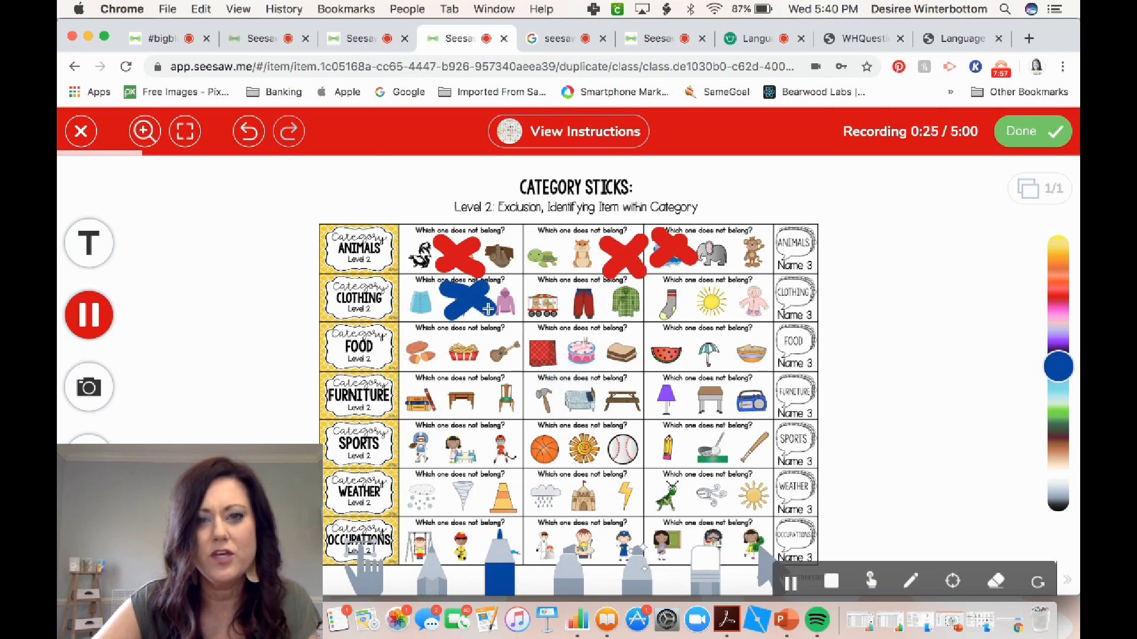
mouse_move(557, 288)
mouse_down()
mouse_move(524, 323)
mouse_move(536, 303)
mouse_move(559, 322)
mouse_up()
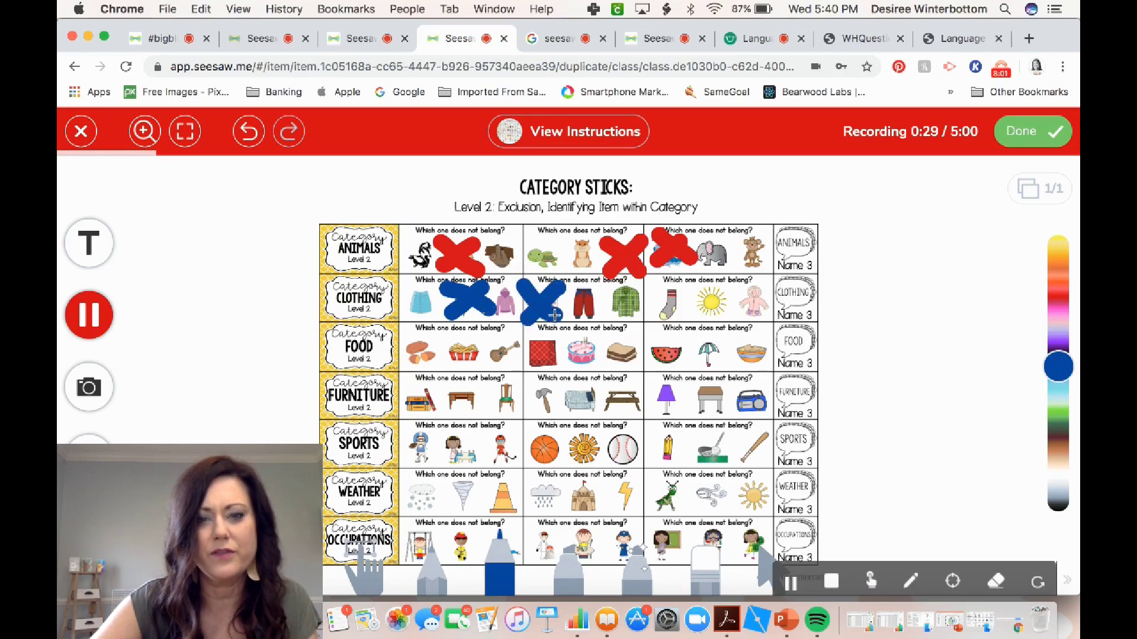
mouse_move(728, 285)
mouse_down()
mouse_move(685, 320)
mouse_move(717, 312)
mouse_up()
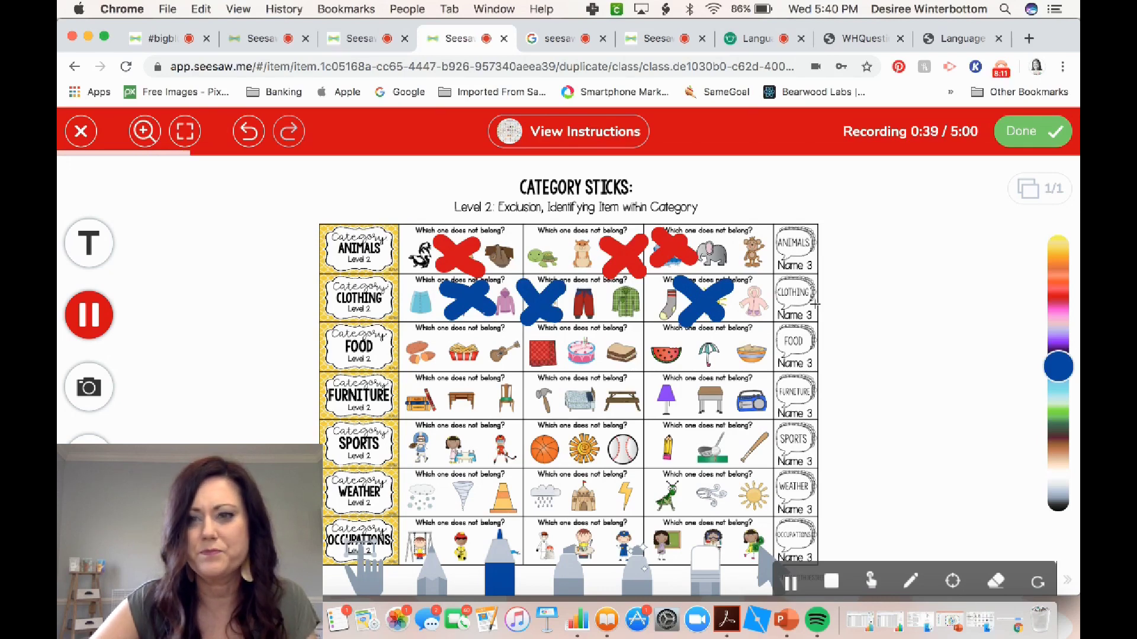
click(1046, 131)
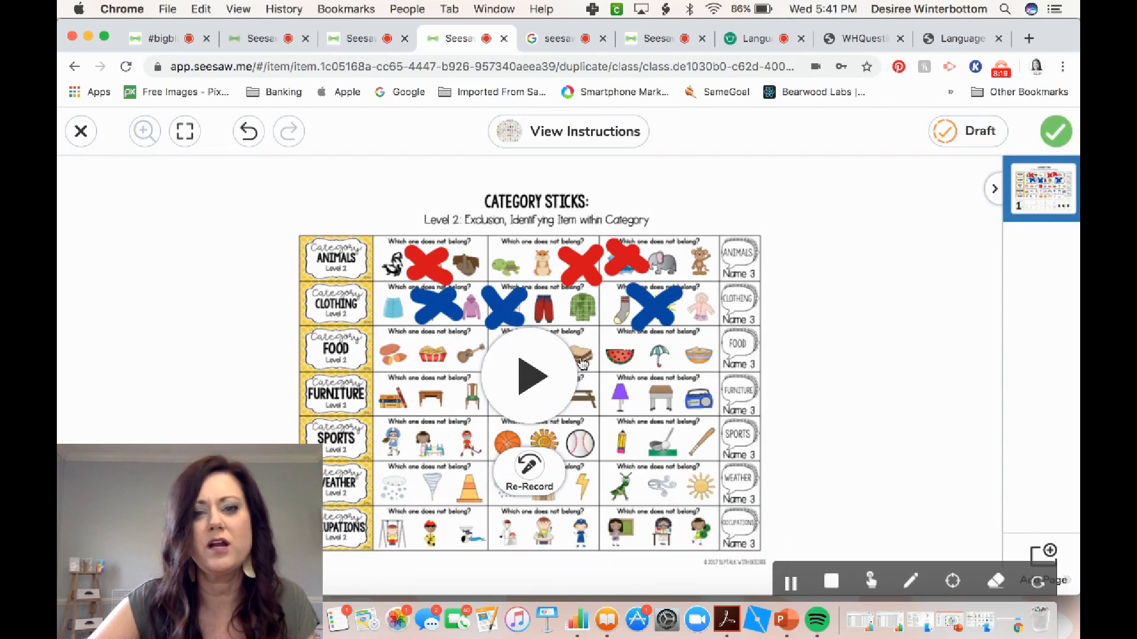
click(531, 379)
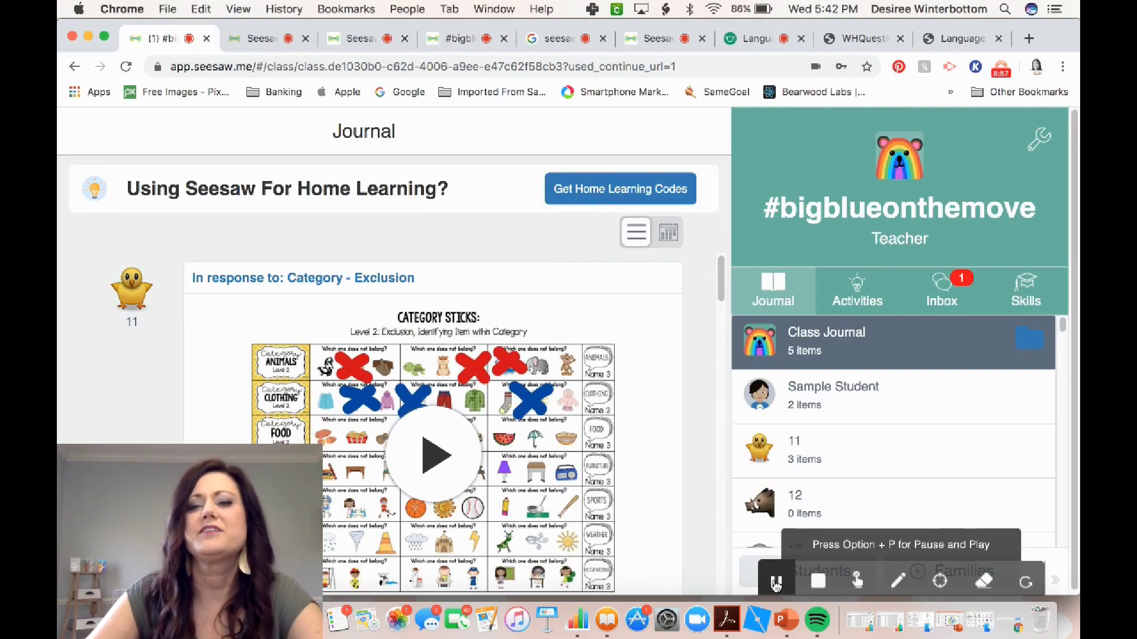
Step: Check the recent notifications in the teacher's class inbox and return to the class journal
click(954, 302)
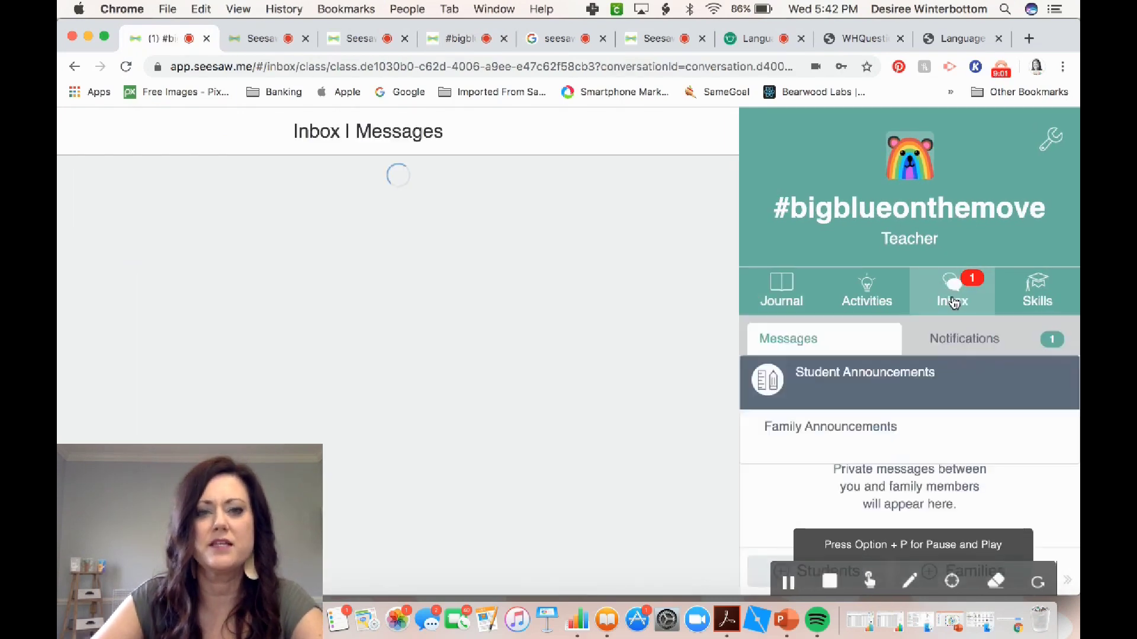
click(965, 341)
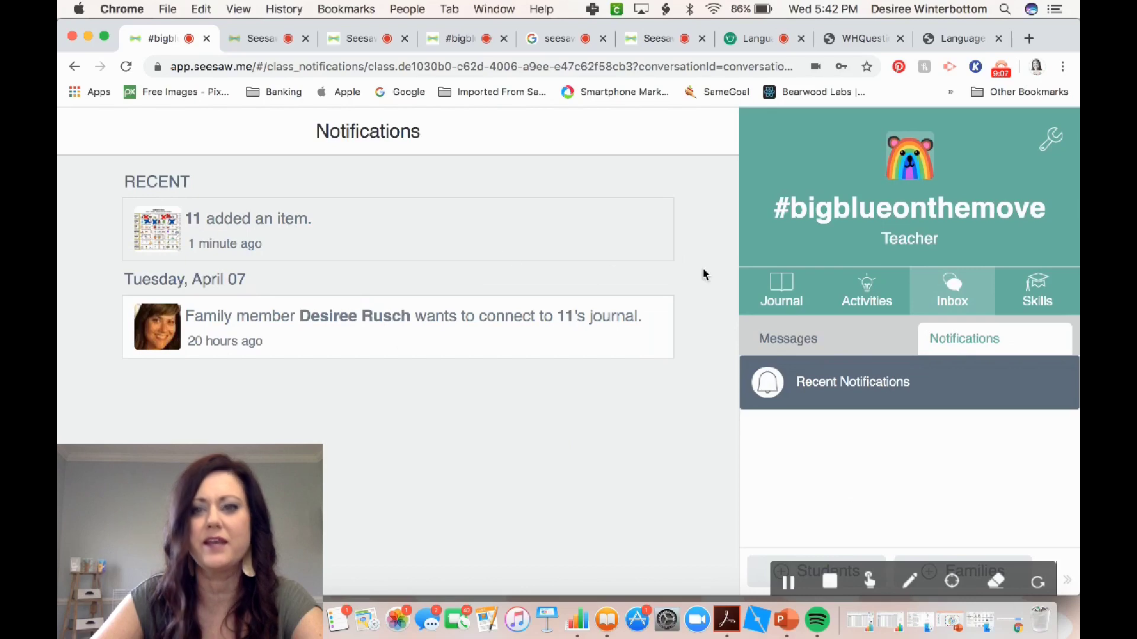
click(769, 299)
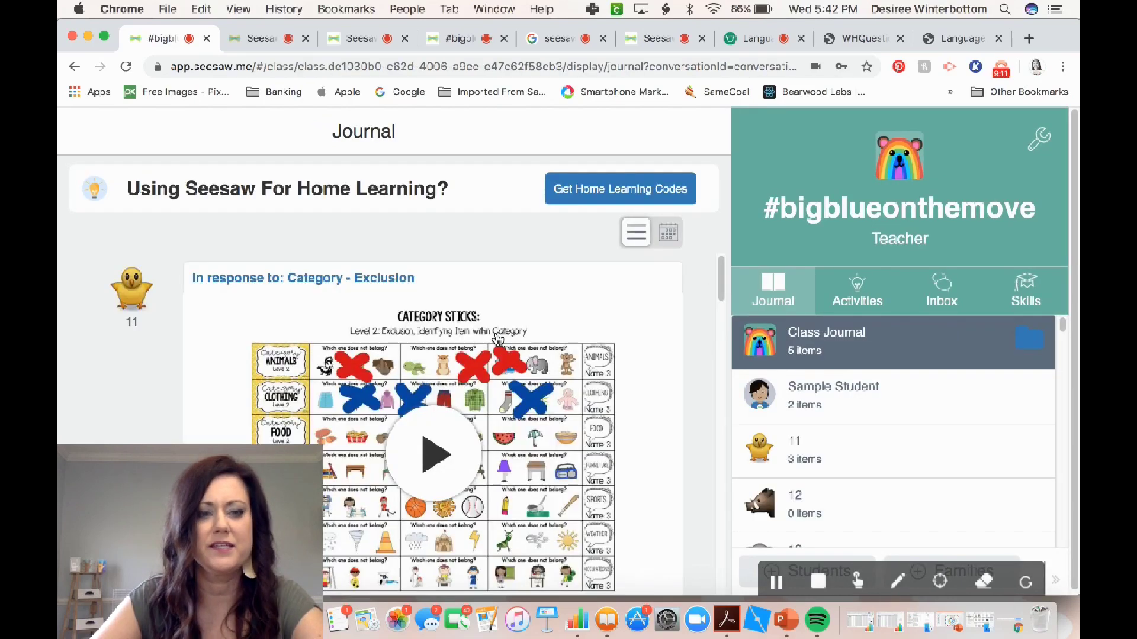
Step: Post the comment "Great job 11! I love how you determined which item did not belong." on student 11's Category - Exclusion response
scroll(612, 353, down, 3)
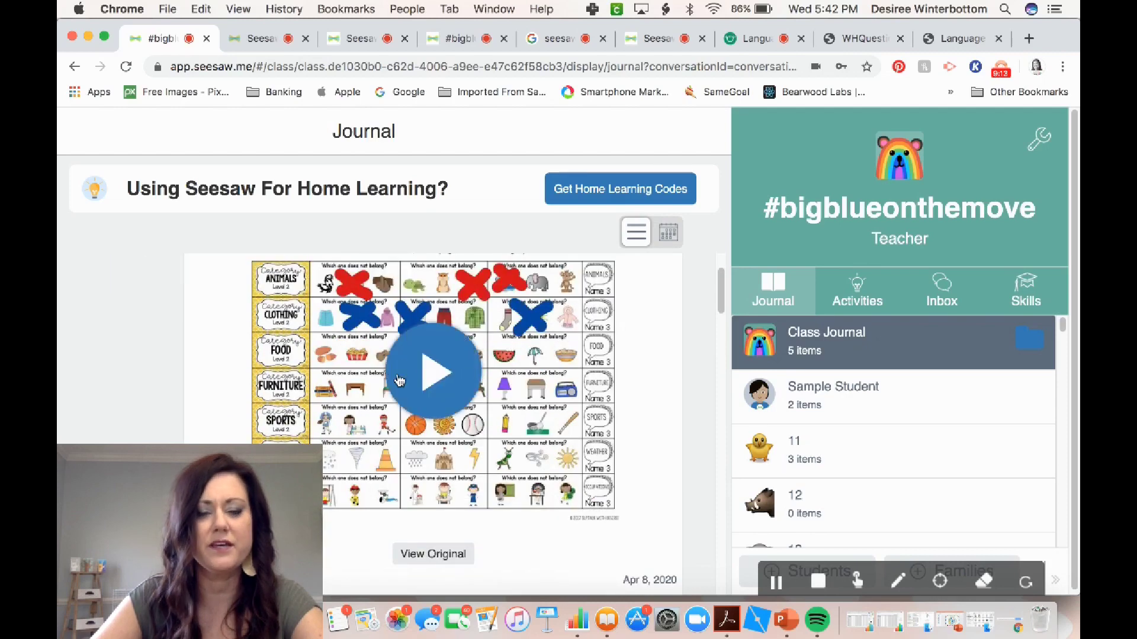
scroll(627, 429, down, 5)
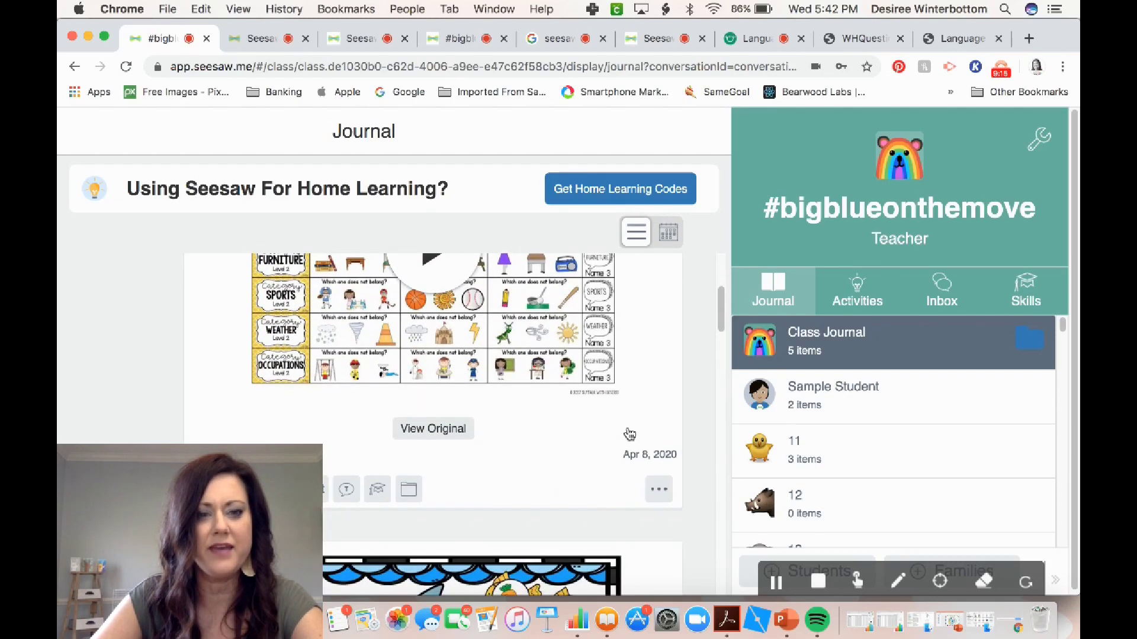
scroll(571, 421, down, 1)
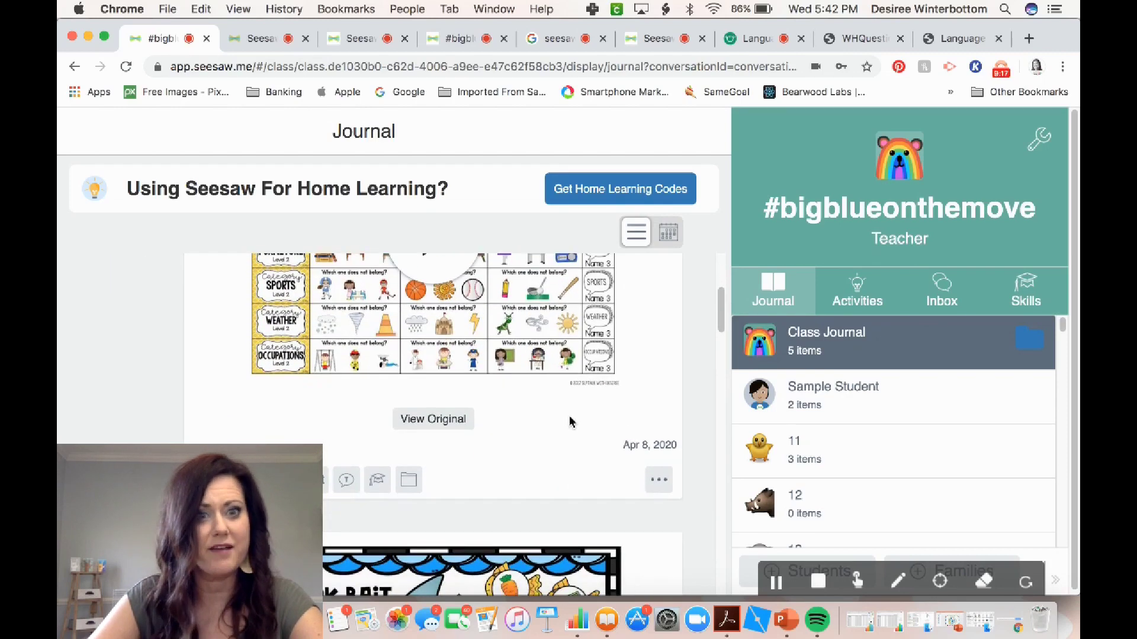
scroll(569, 422, down, 4)
click(289, 371)
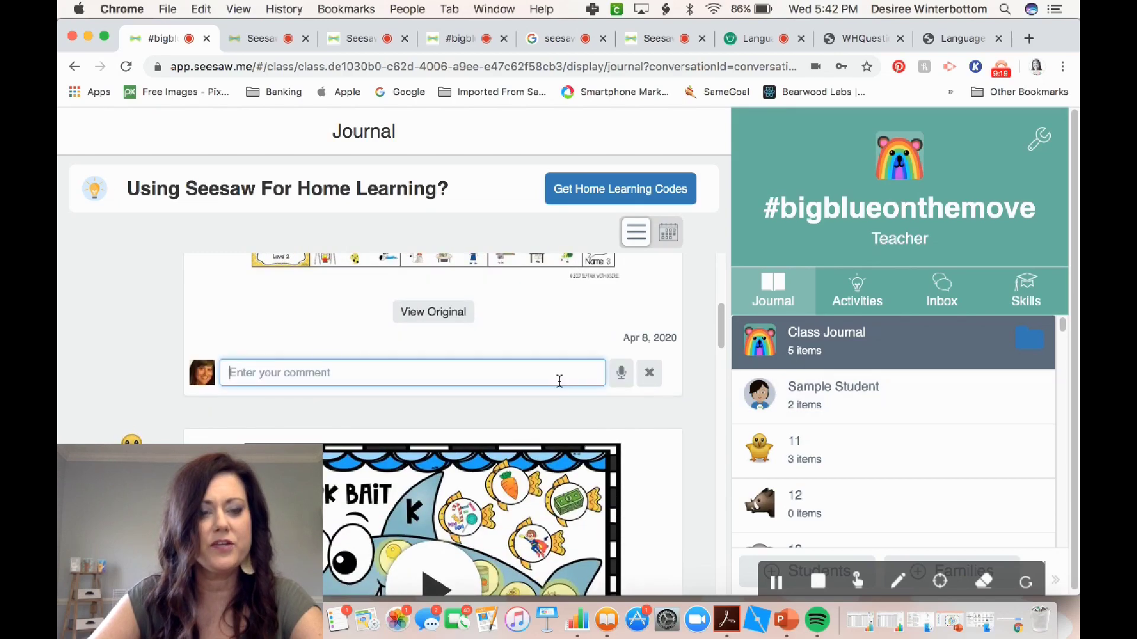
text(Great )
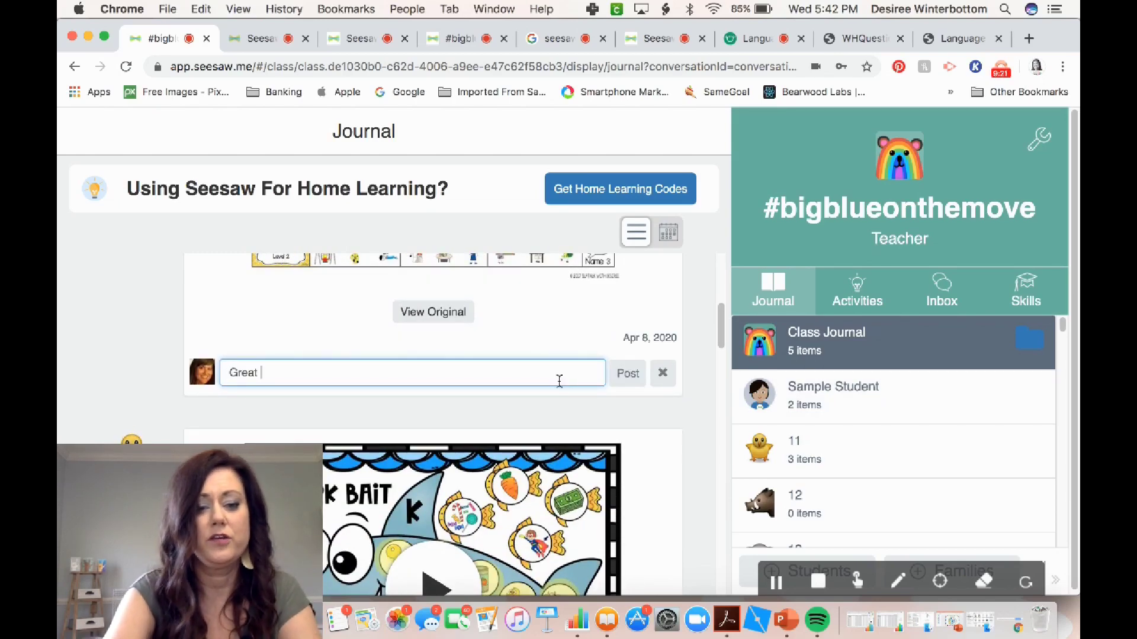
text(job 11!)
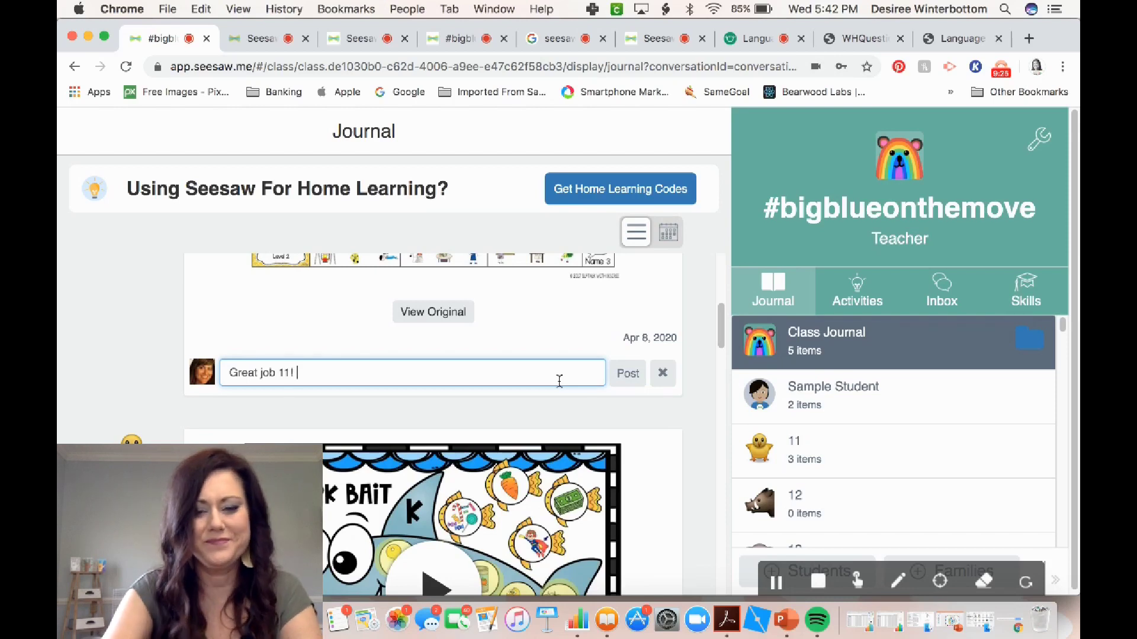
text( I love how you determined which item )
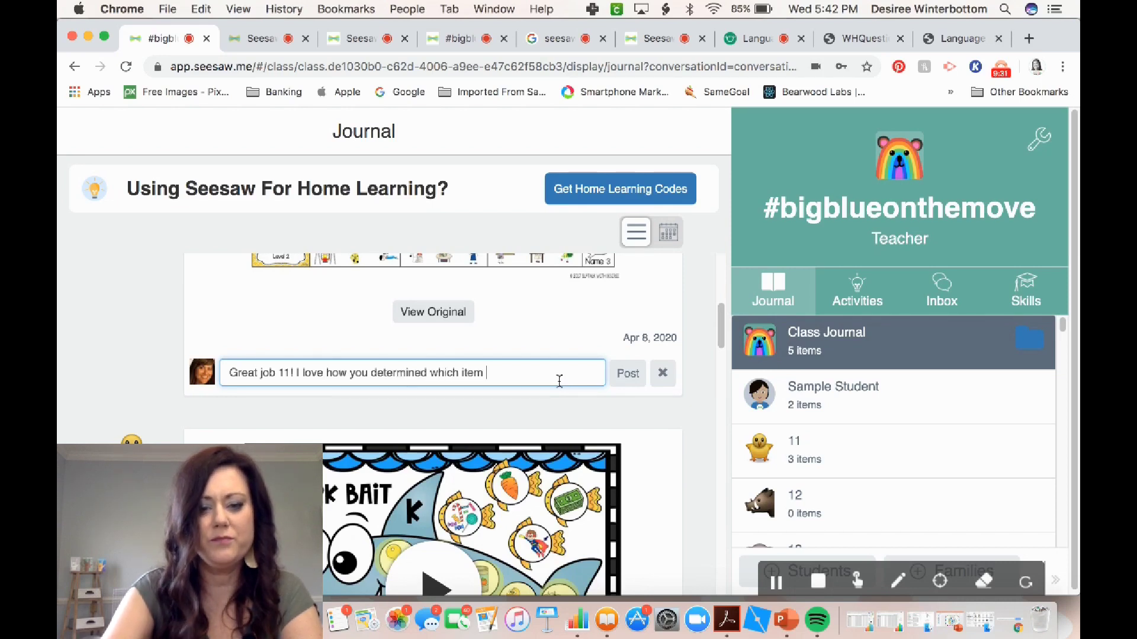
text(did not belong)
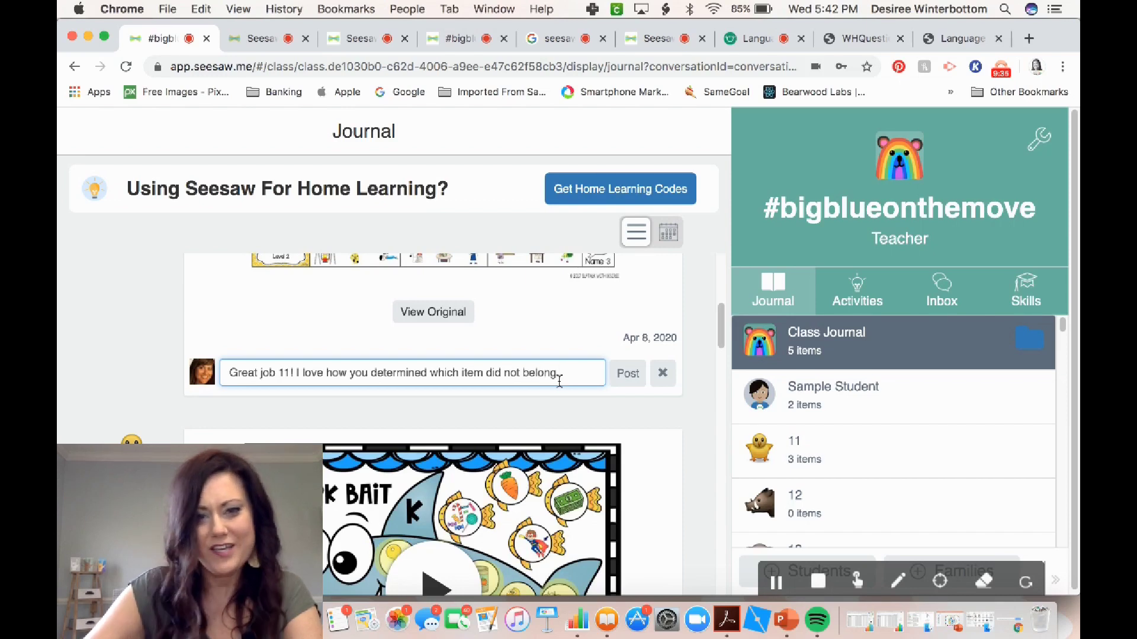
text(.)
click(626, 374)
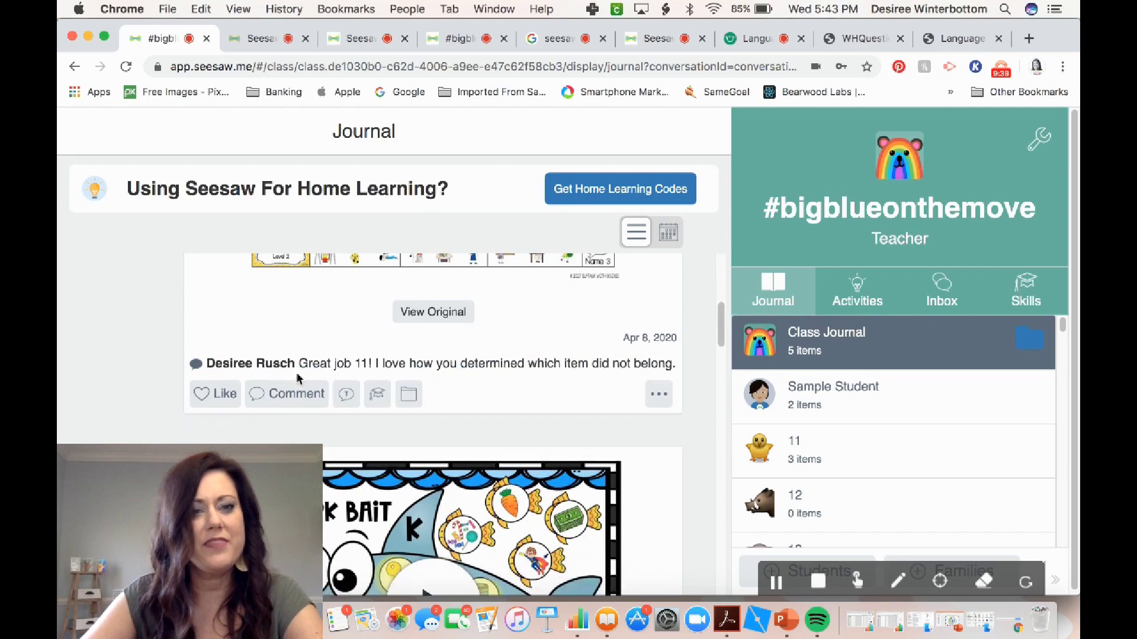
Step: Like student 11's Category - Exclusion response and look back over the response with its comment
click(215, 394)
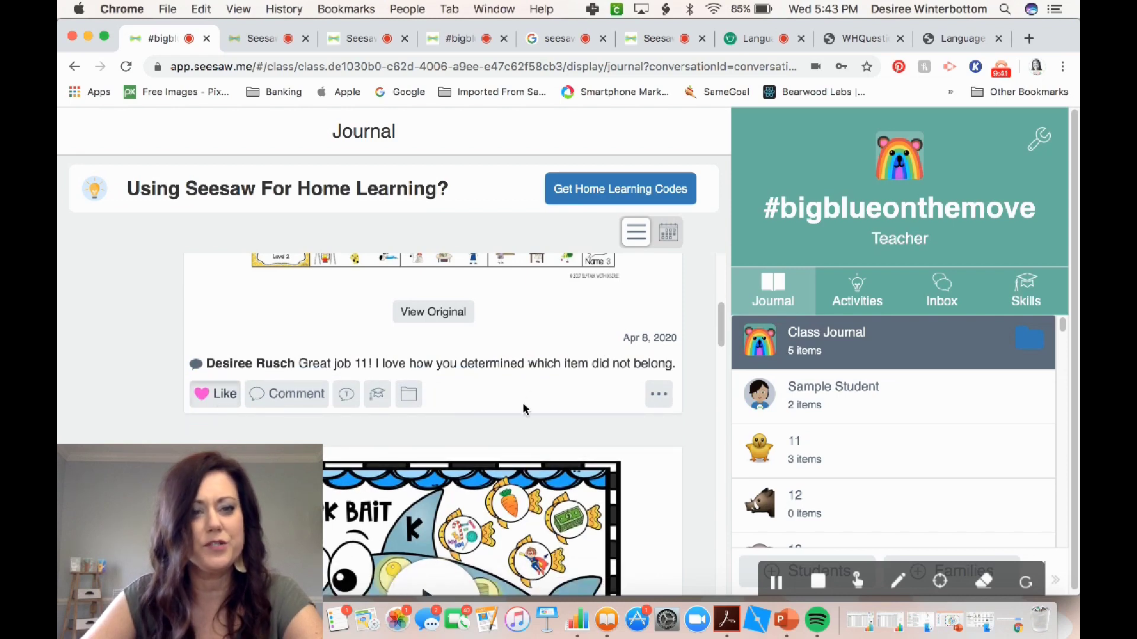
mouse_move(555, 380)
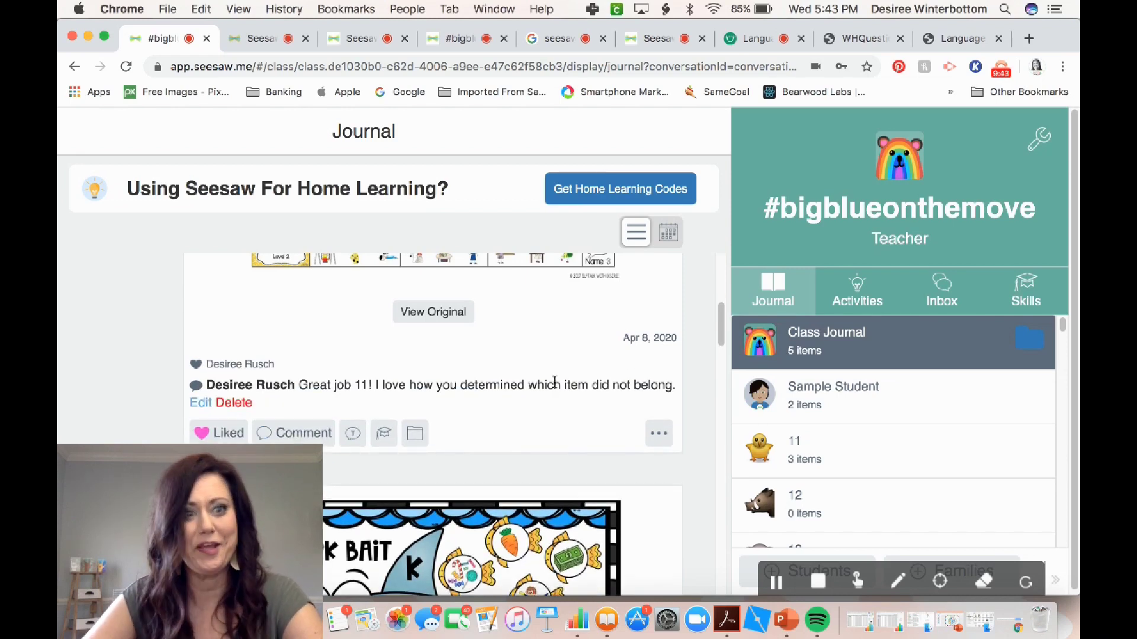
scroll(562, 362, up, 5)
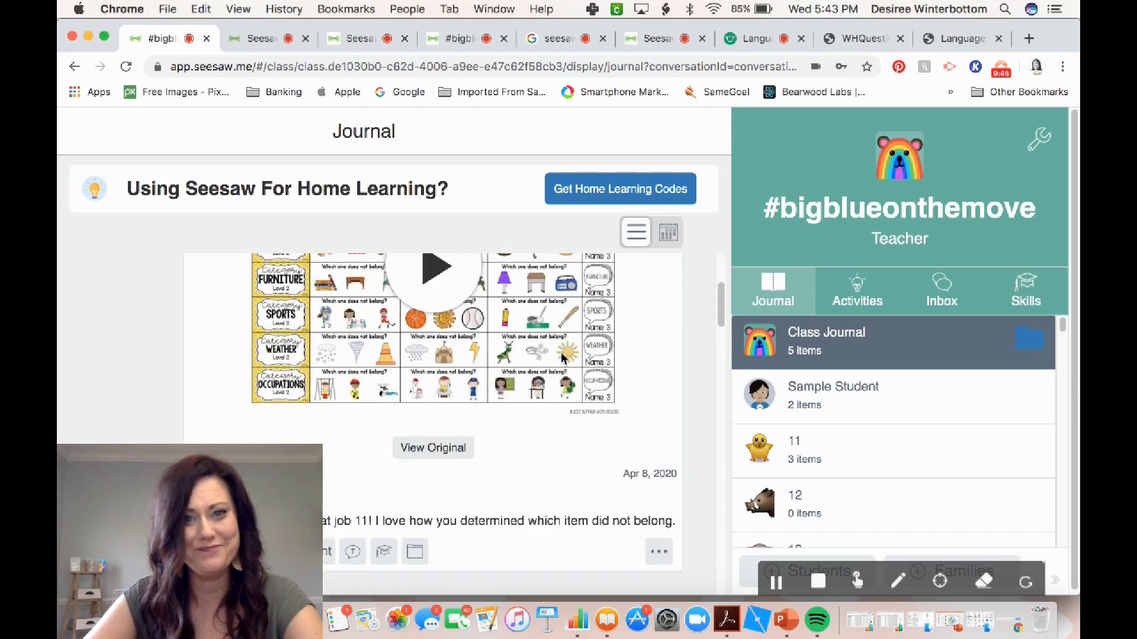
scroll(548, 430, down, 5)
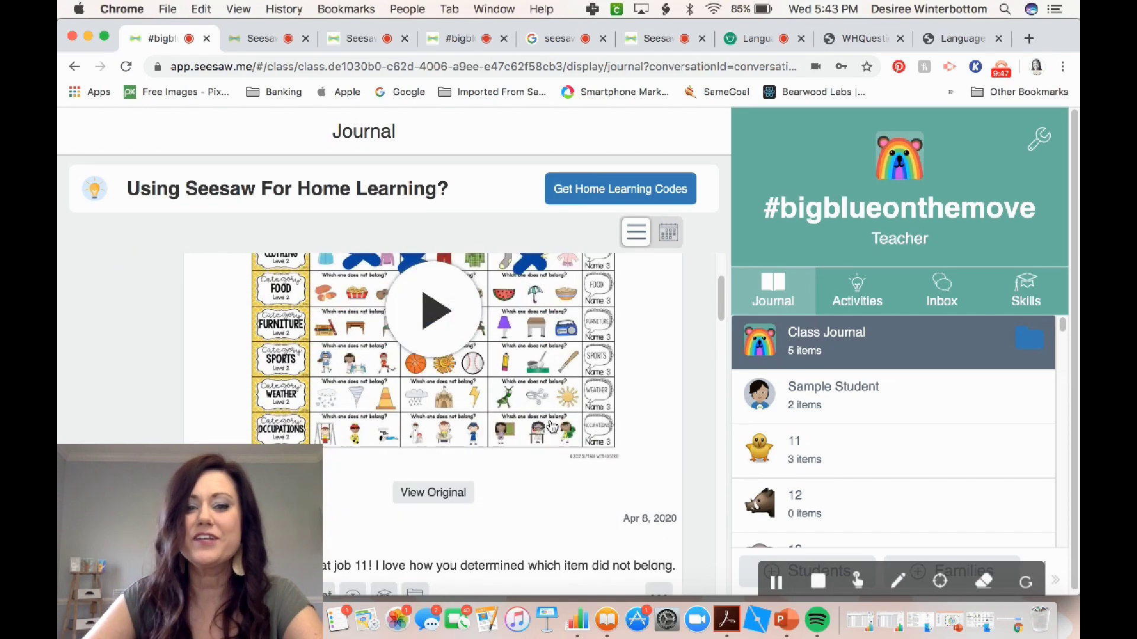
Step: Play student 11's recorded Shark Bait response from Apr 7, 2020 in the class journal
scroll(552, 426, down, 5)
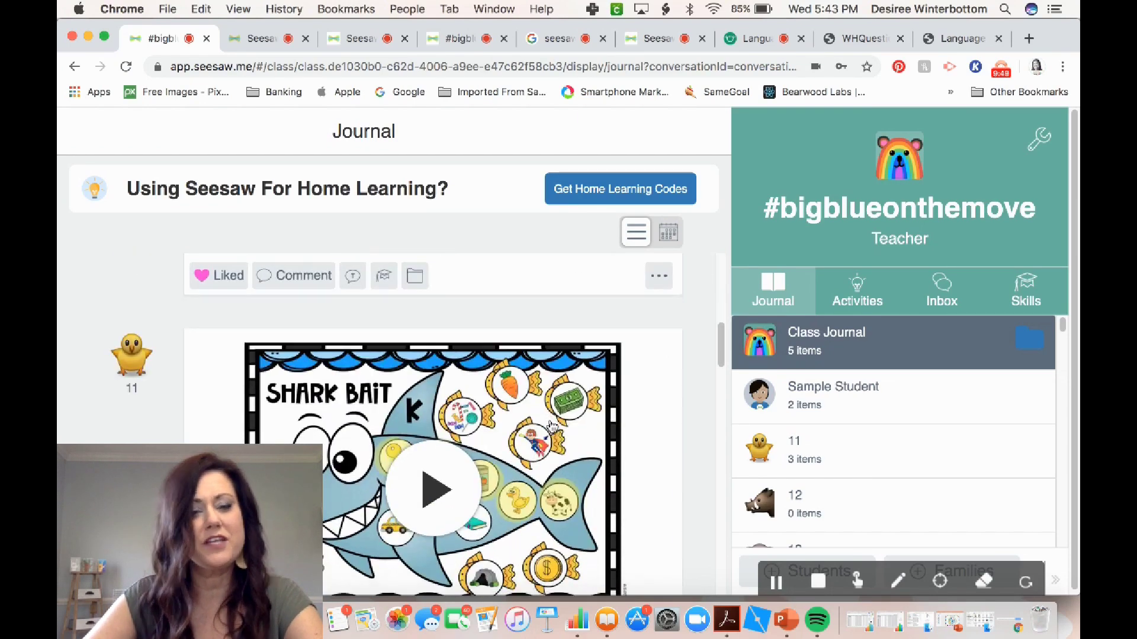
scroll(552, 430, down, 2)
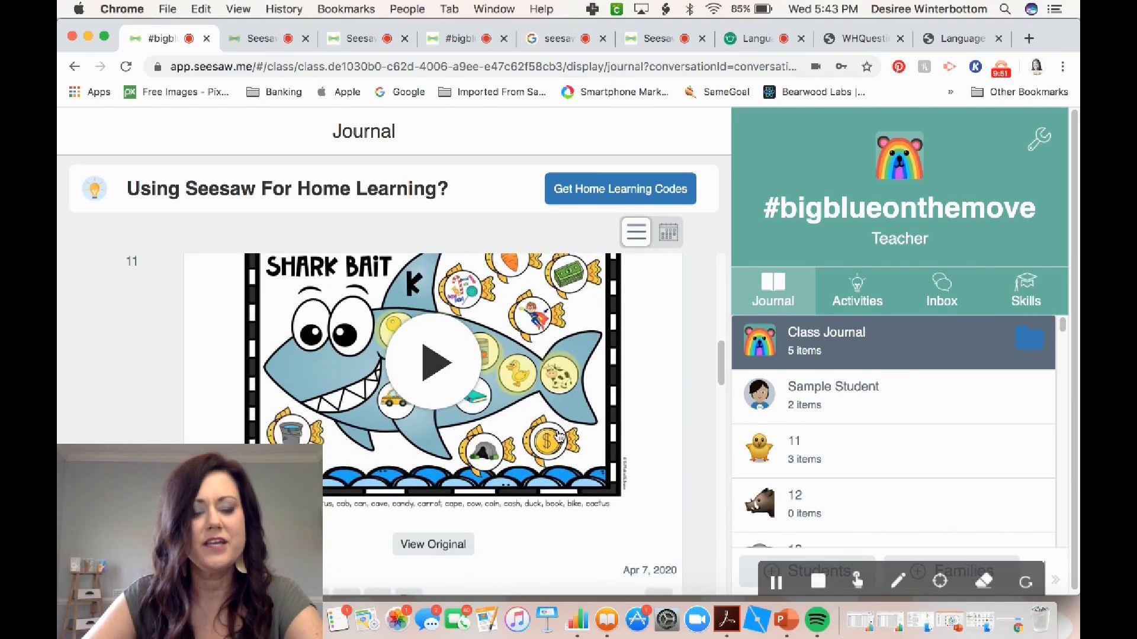
scroll(563, 438, down, 1)
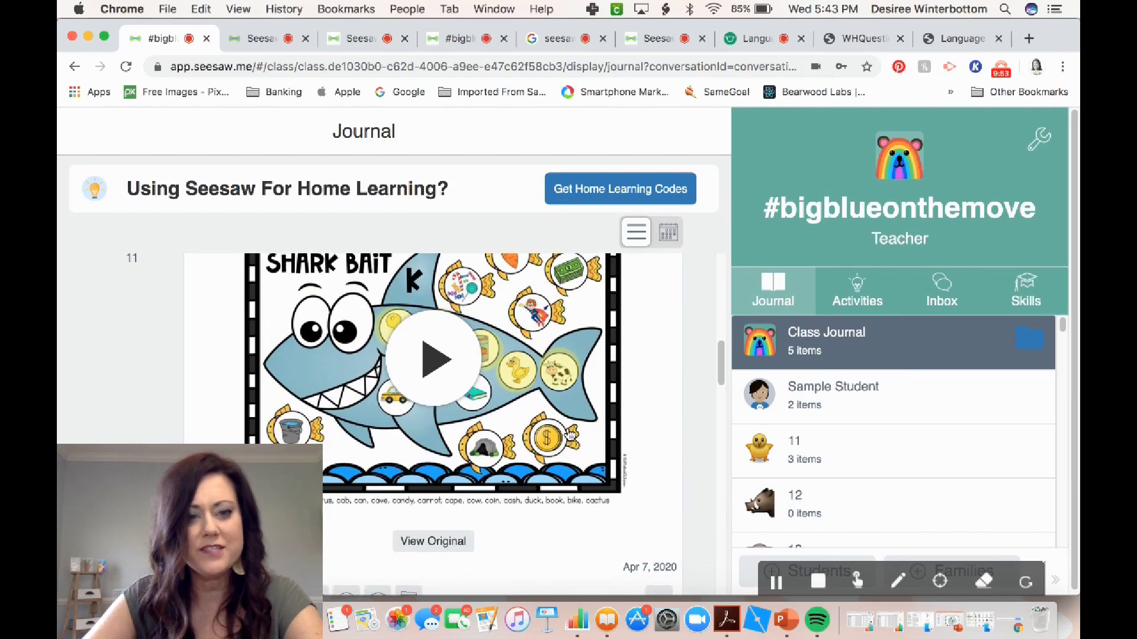
click(437, 365)
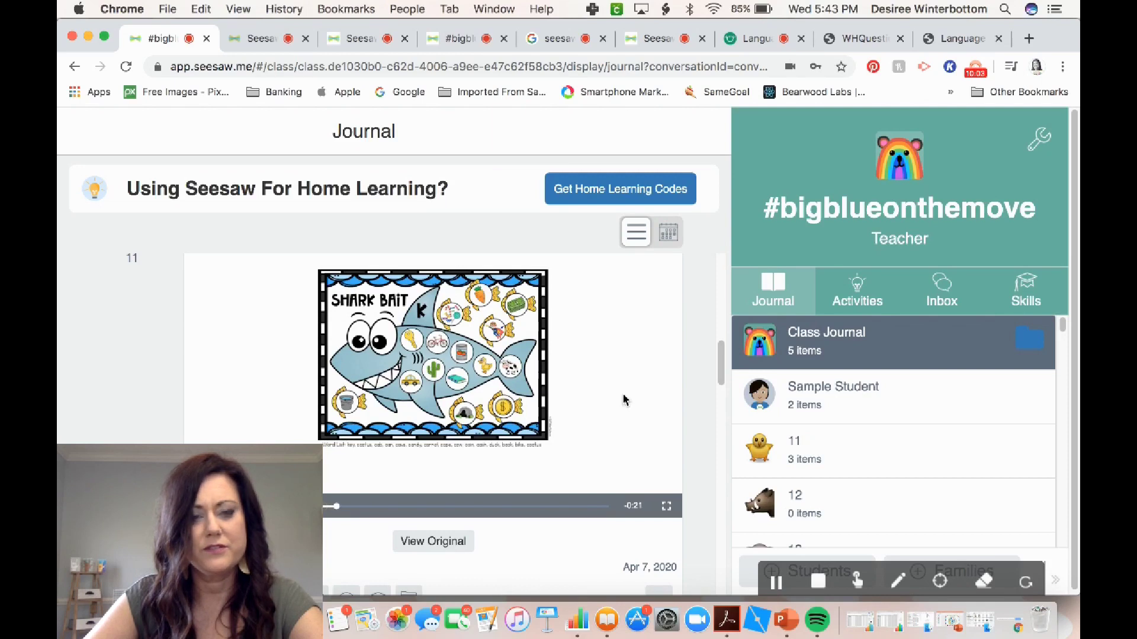
mouse_move(619, 398)
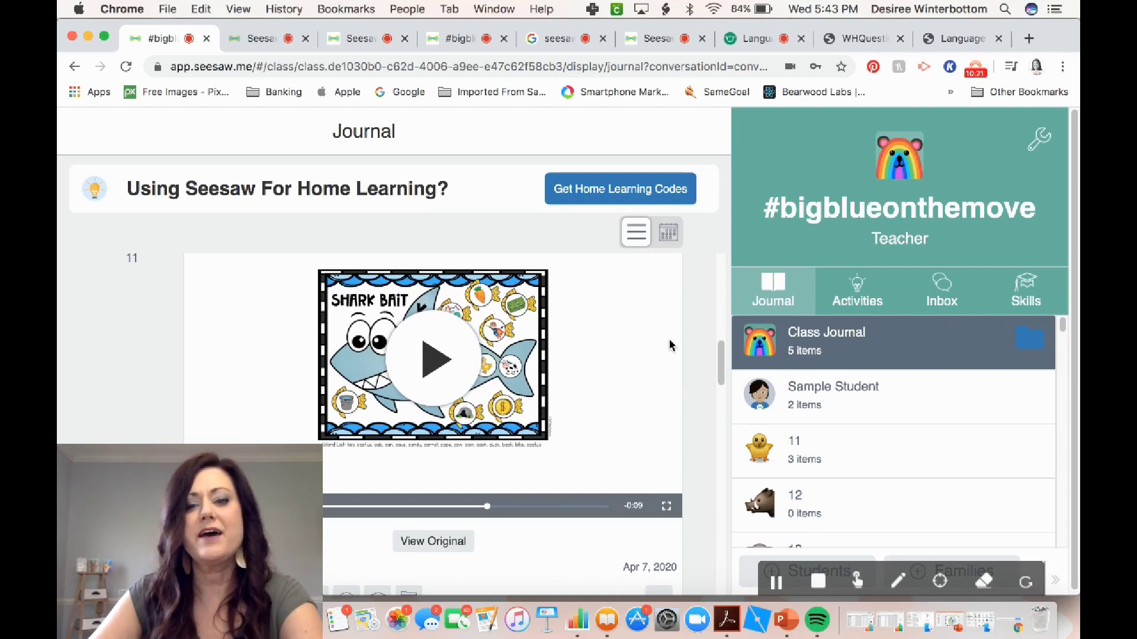
Step: Leave the class journal and open the activities of the #bigblueonthemove class
scroll(669, 345, up, 10)
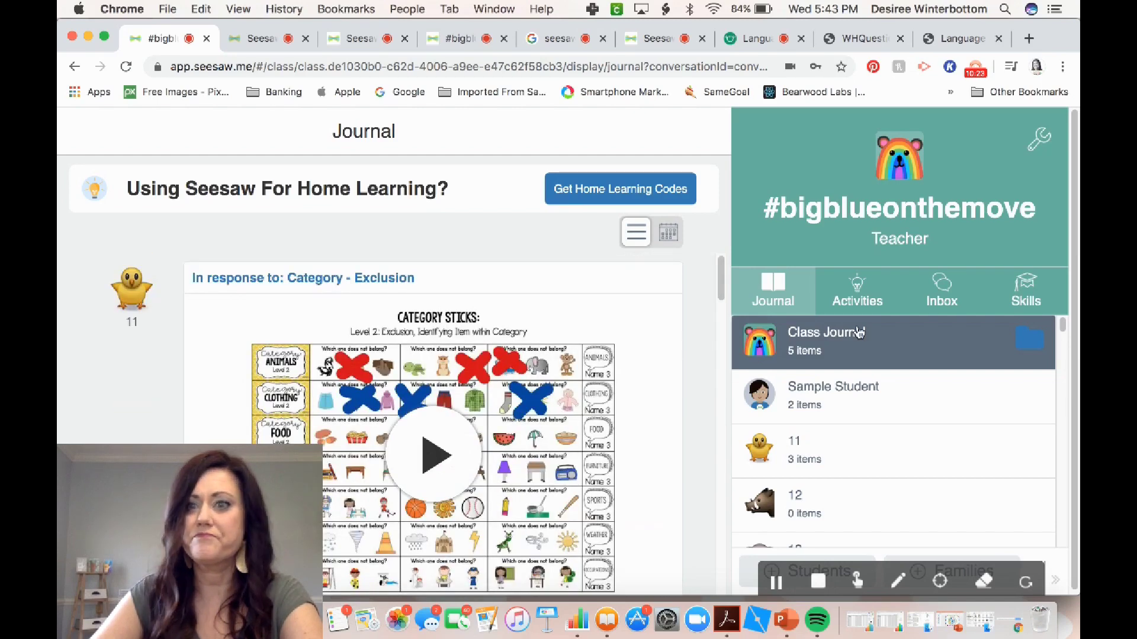
click(844, 302)
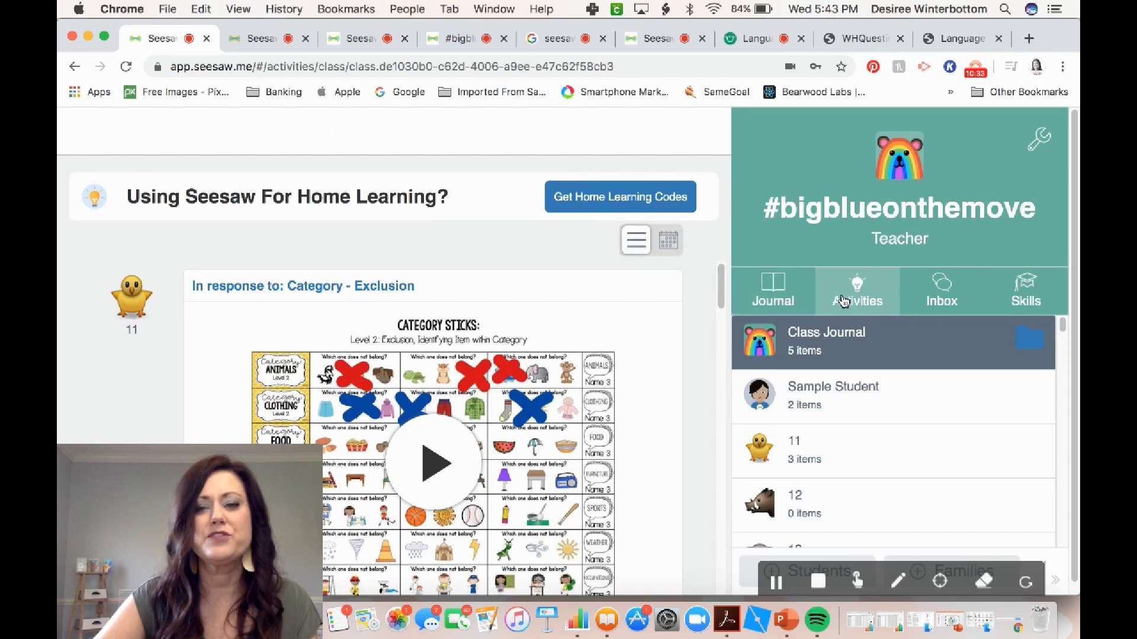